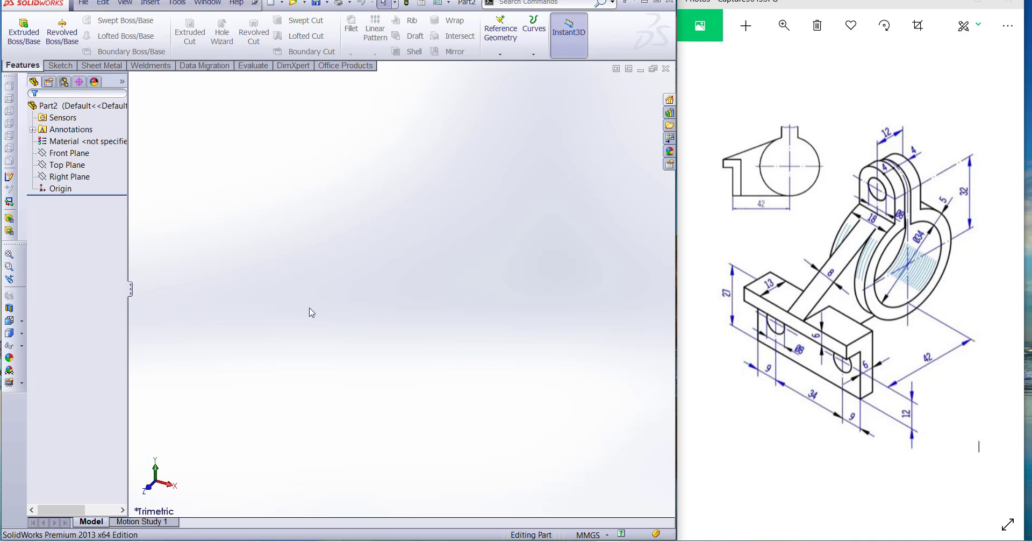
Sketch a closed L-shaped profile on the Right Plane from the origin, about 36.5 mm wide with a flange about 11 mm thick
left_click(68, 178)
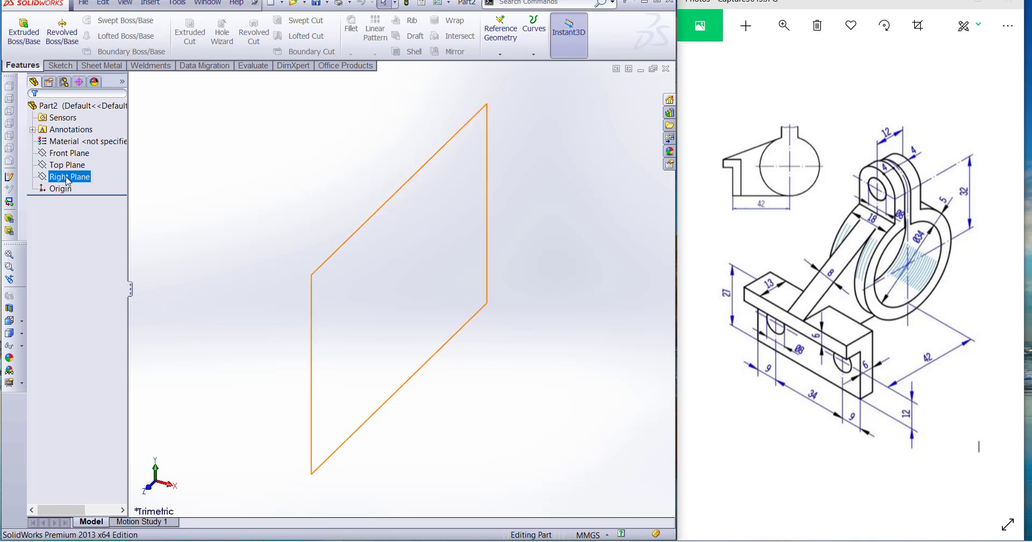
left_click(112, 162)
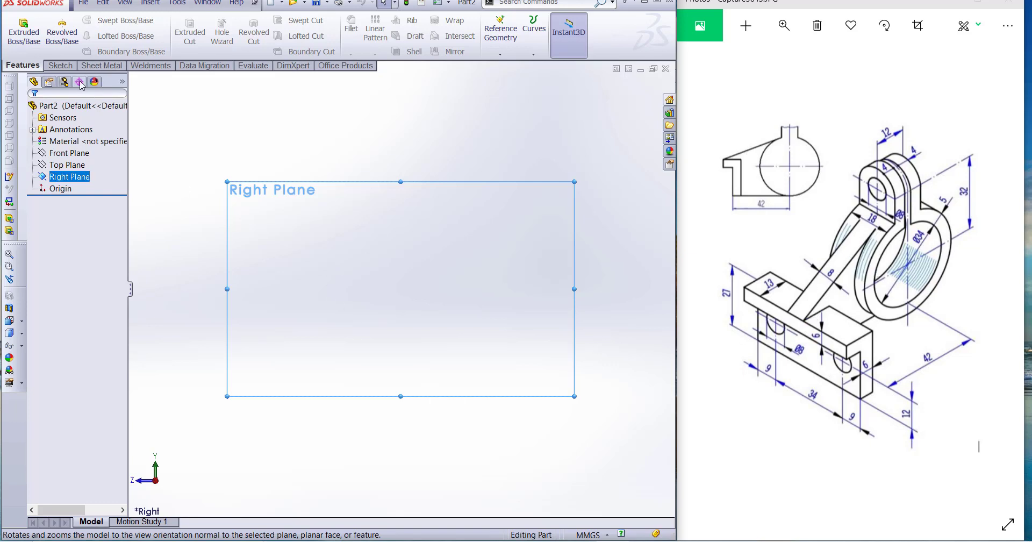
left_click(60, 65)
left_click(81, 20)
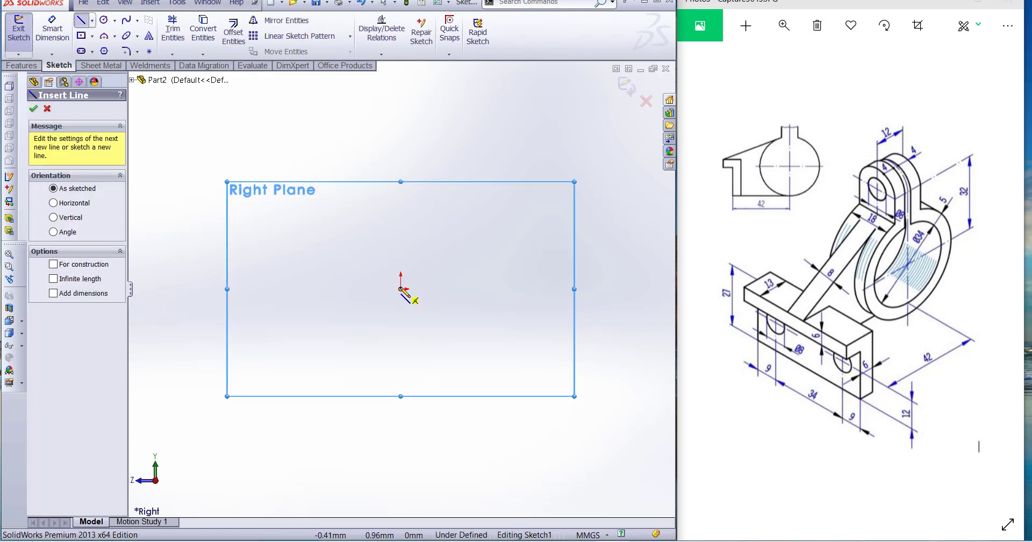
left_click(400, 288)
left_click(471, 293)
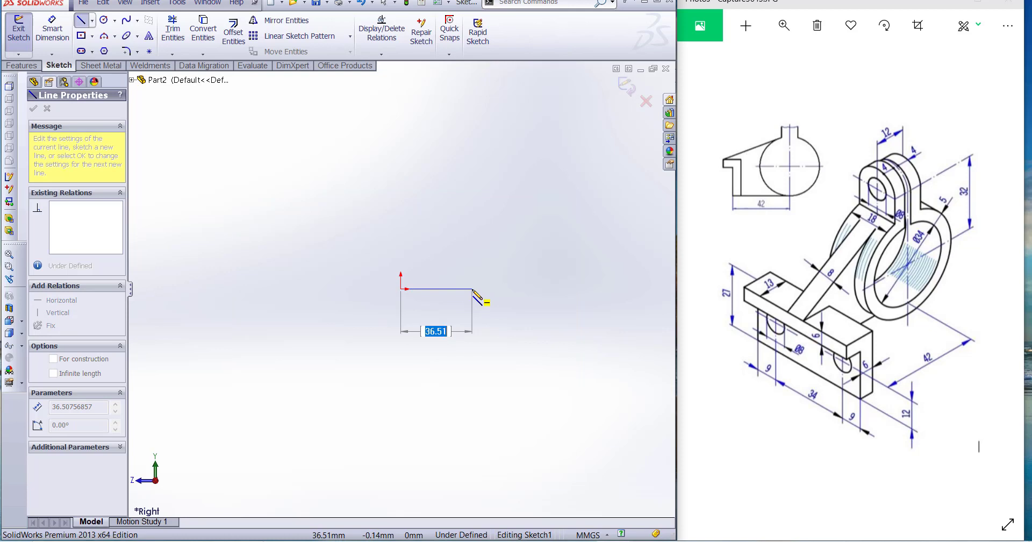
left_click(472, 289)
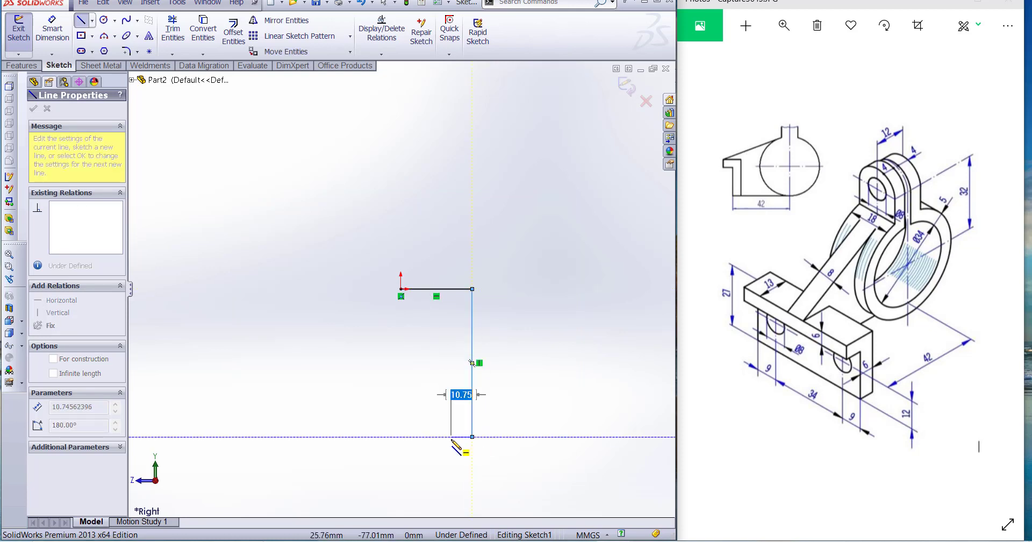
left_click(471, 437)
left_click(451, 436)
left_click(451, 310)
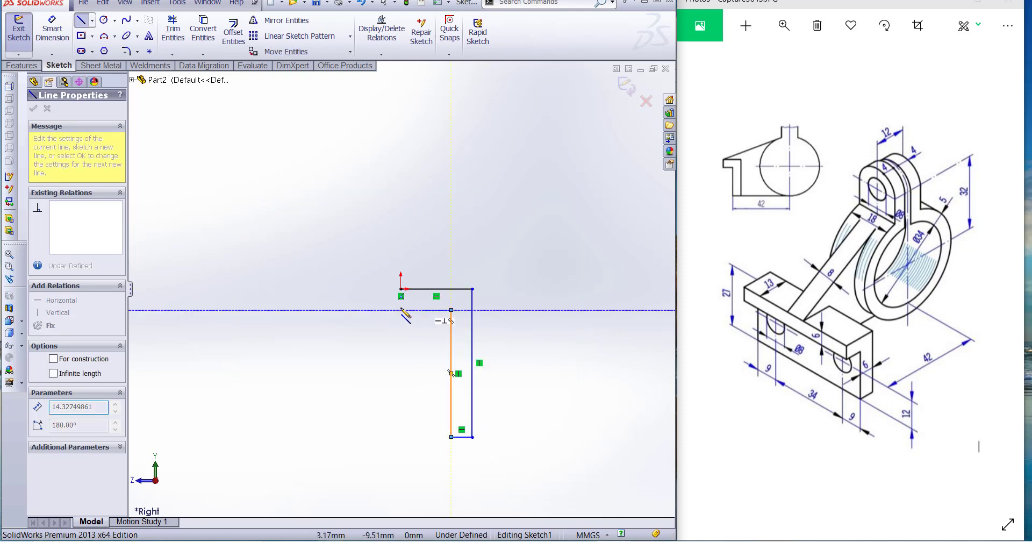
left_click(401, 309)
left_click(400, 289)
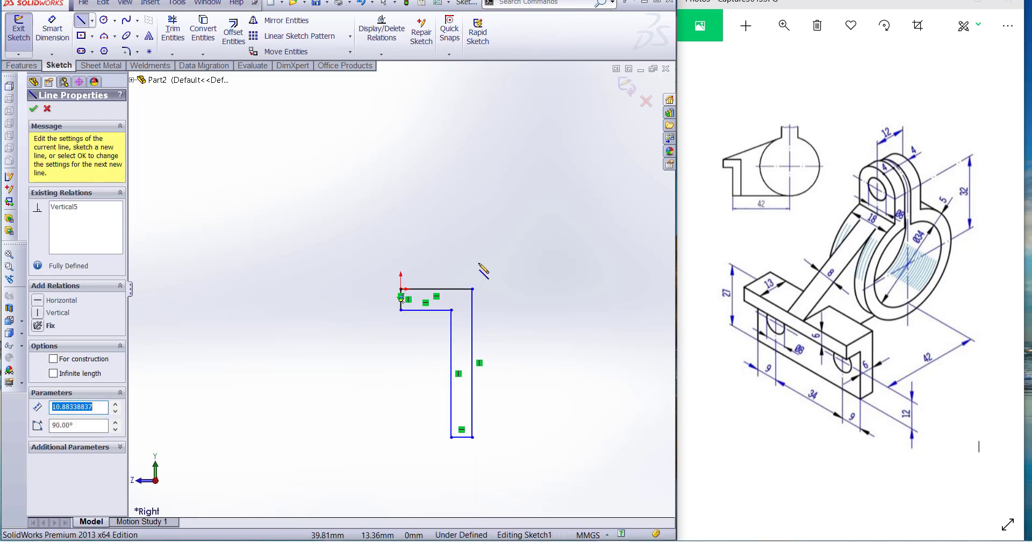
key("Escape")
Dimension the short vertical end of the profile's flange at the origin to 6 mm
left_click(64, 26)
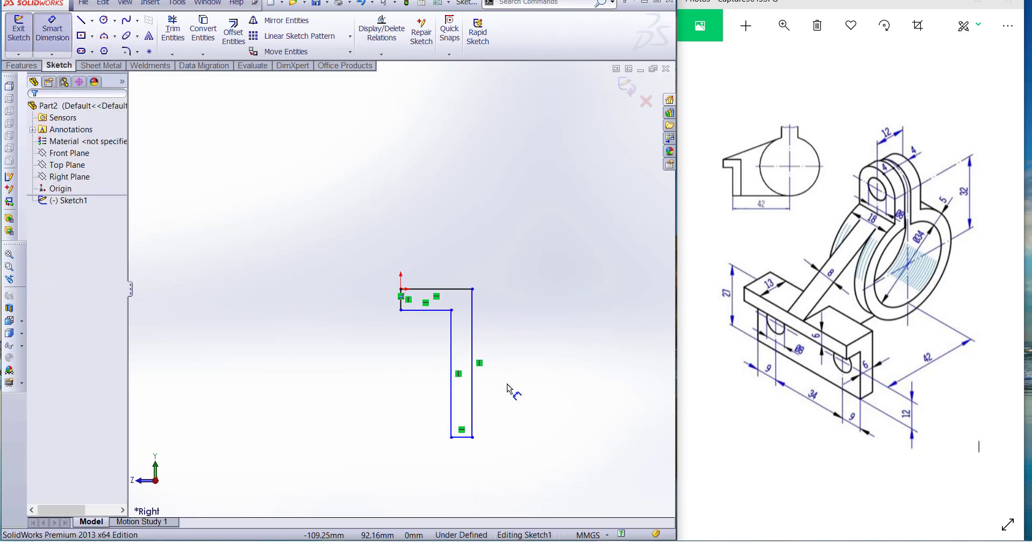
left_click(401, 304)
left_click(371, 315)
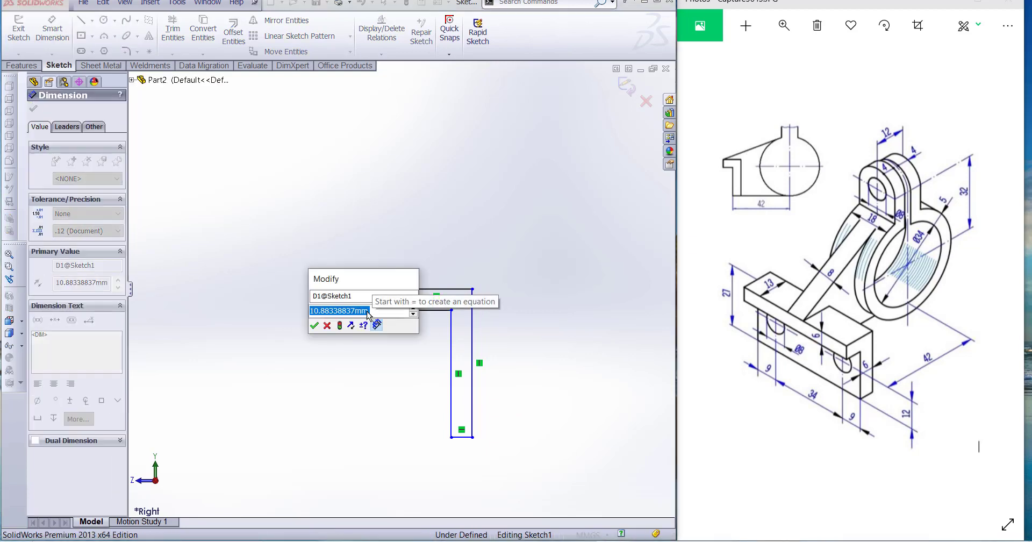
type("6")
key("Return")
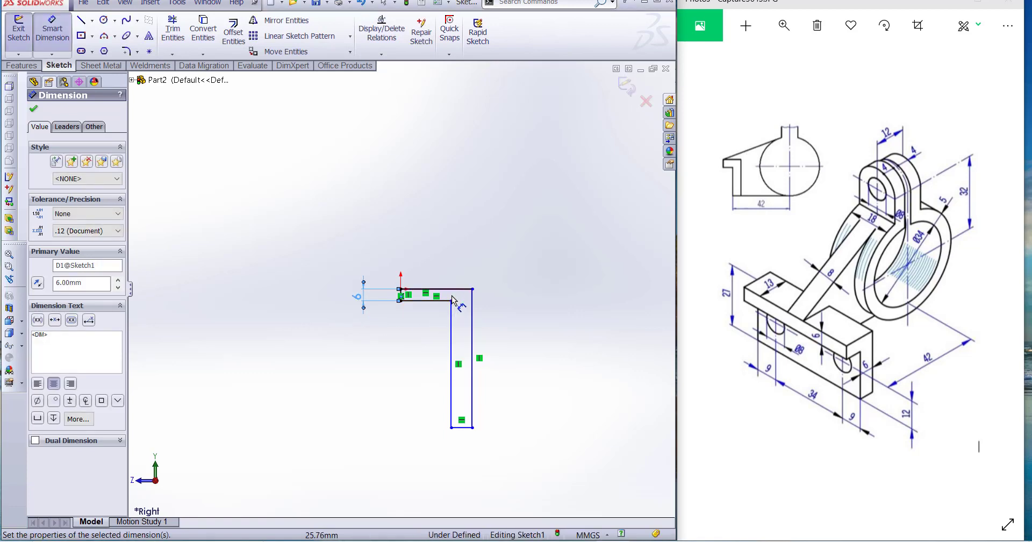
Set the profile's upper horizontal edge to 13 mm and move the leg's inner vertical line back inside that width
left_click(461, 289)
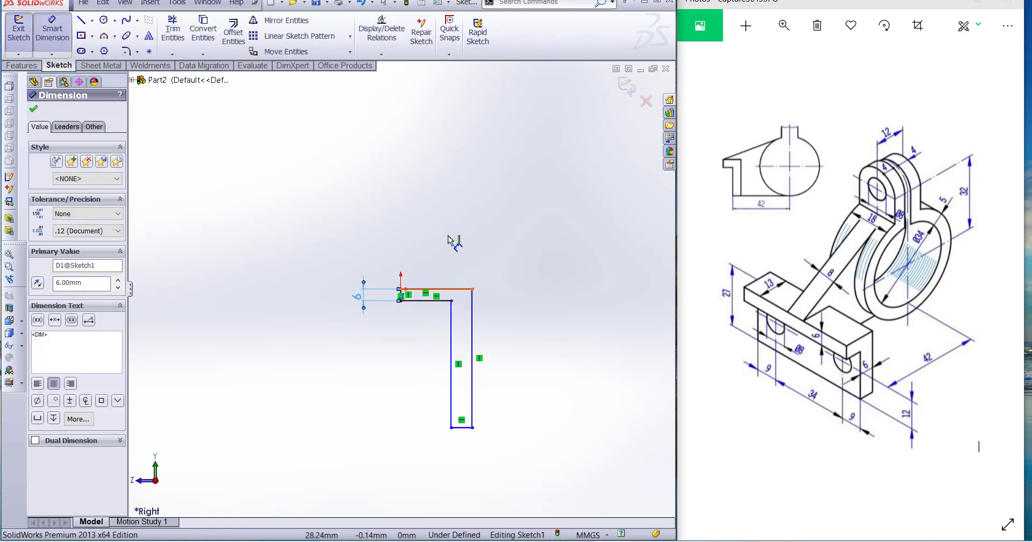
left_click(452, 243)
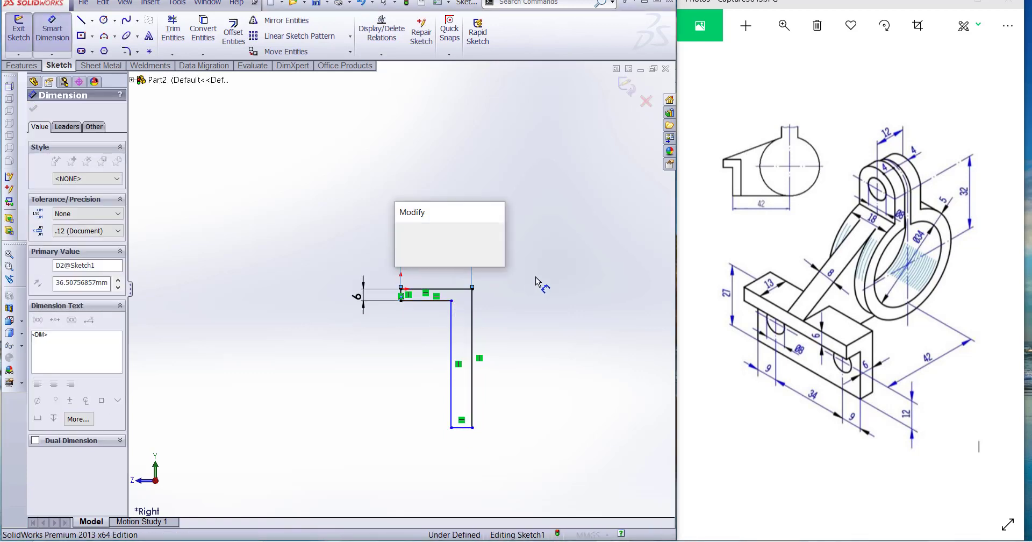
type("13")
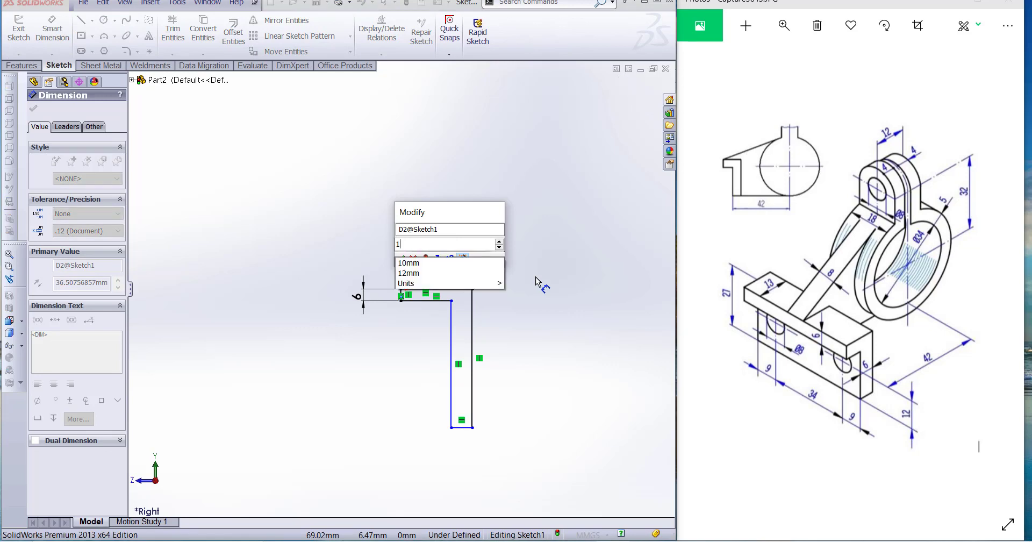
key("Return")
key("Escape")
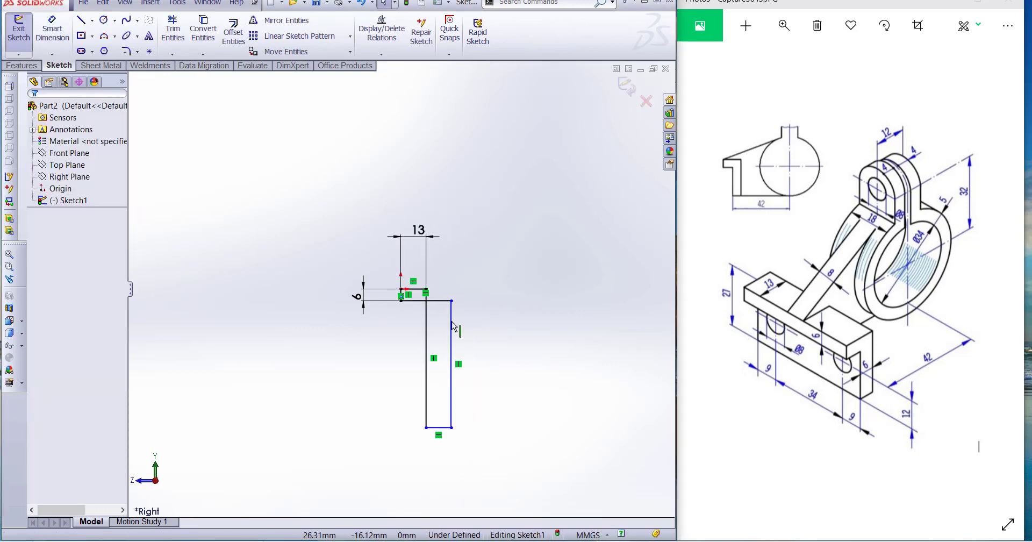
left_click_drag(452, 334, 415, 323)
key("Escape")
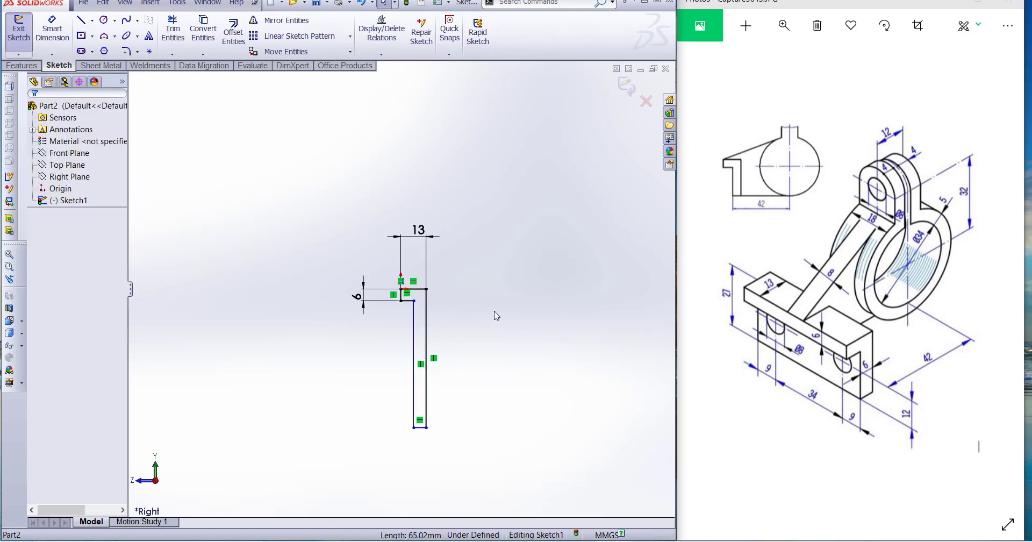
Dimension the profile's overall height from the upper edge to the lower outer corner as 27 mm
key("d")
left_click(421, 290)
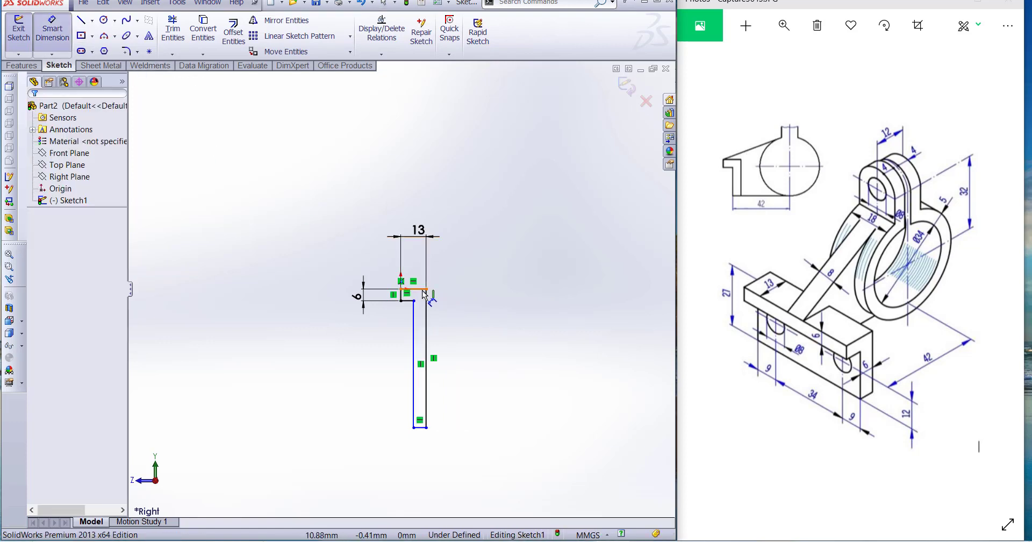
left_click(427, 429)
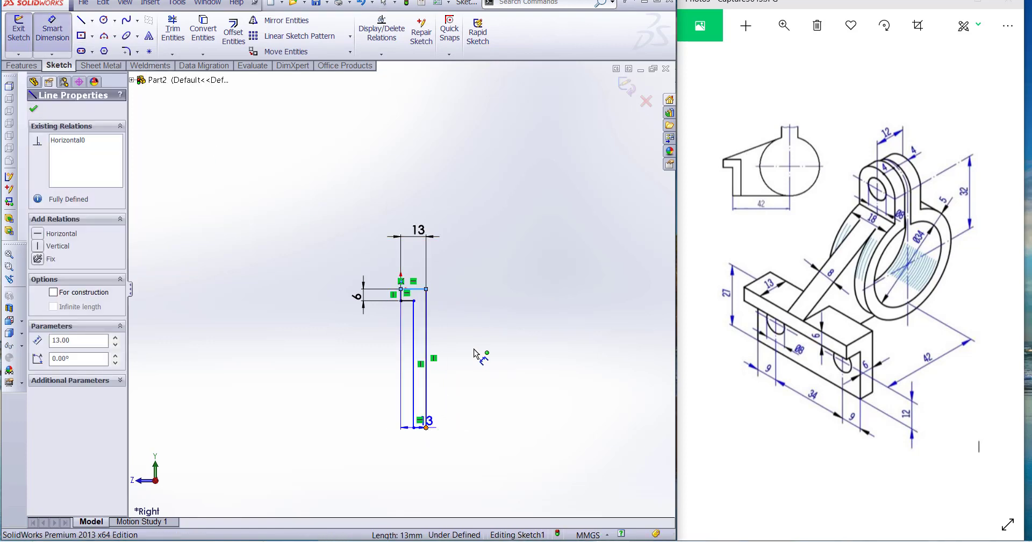
left_click(478, 358)
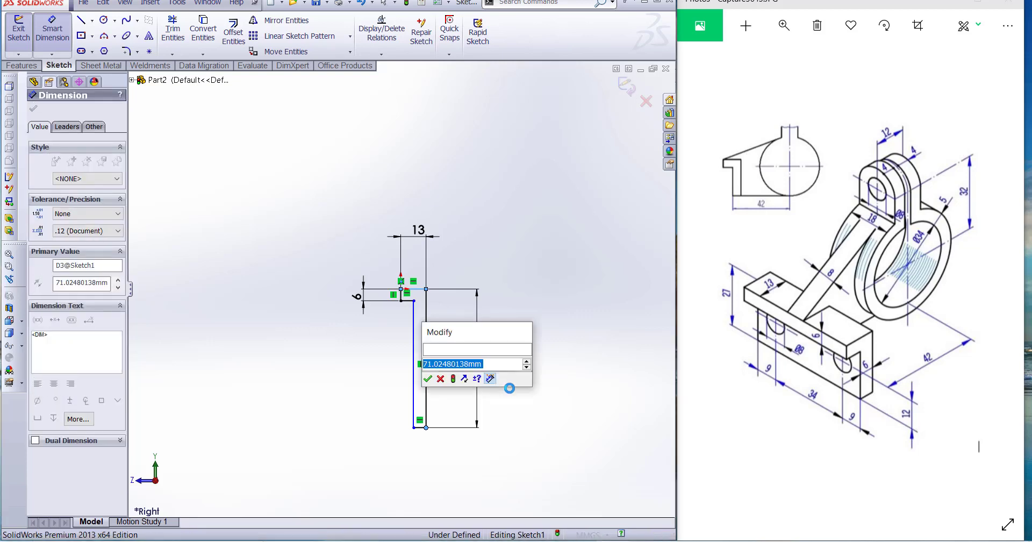
type("27")
key("Return")
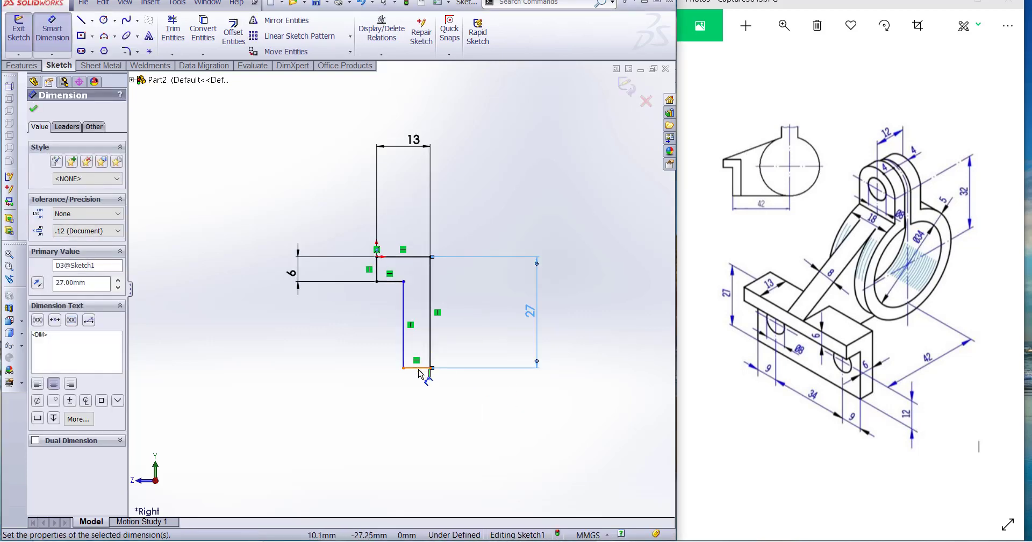
Dimension the bottom edge of the vertical leg to 6 mm and finish the sketch
left_click(420, 368)
left_click(421, 408)
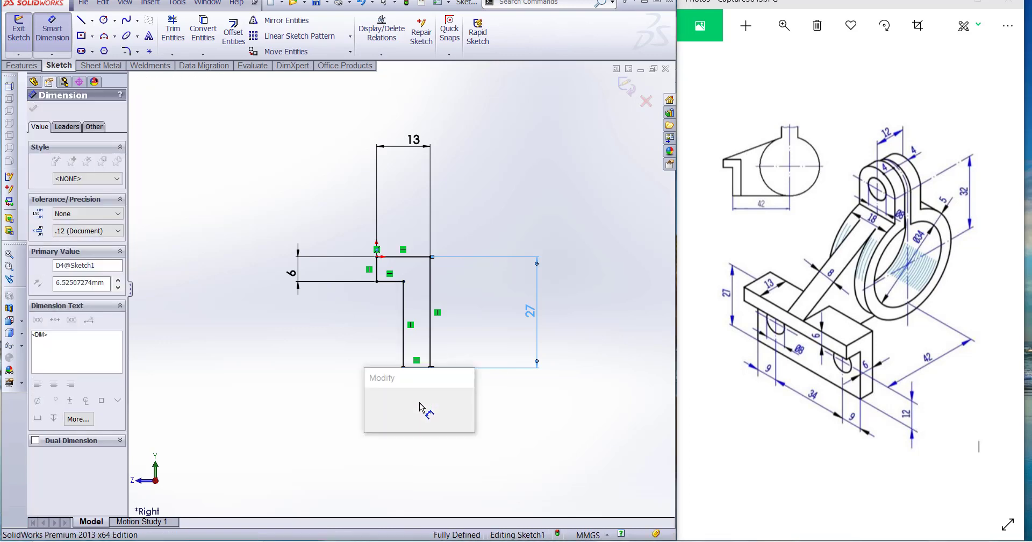
type("6")
key("Return")
key("Escape")
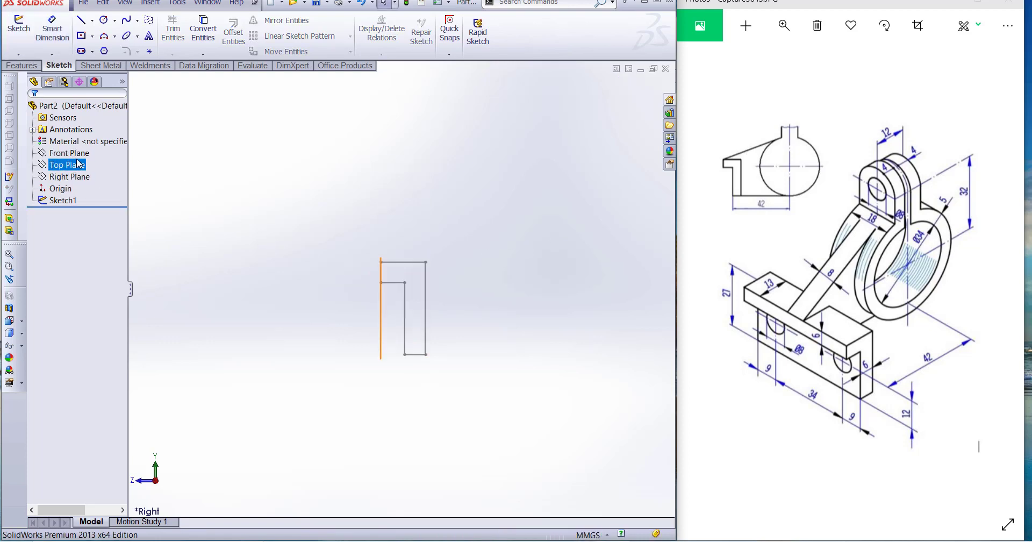
Start a Boss-Extrude of the L-shaped profile with the Mid Plane end condition
left_click(73, 178)
left_click(22, 65)
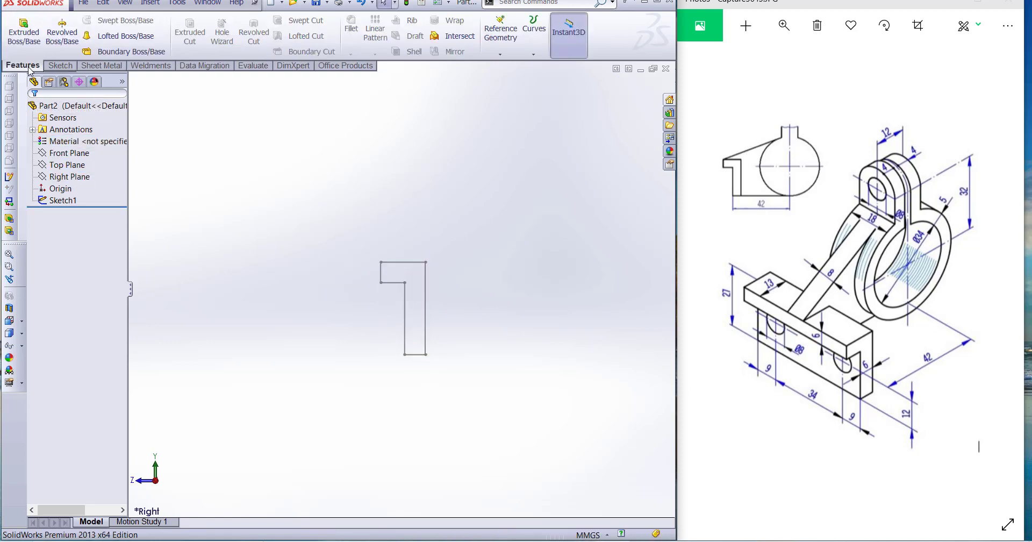
left_click(24, 31)
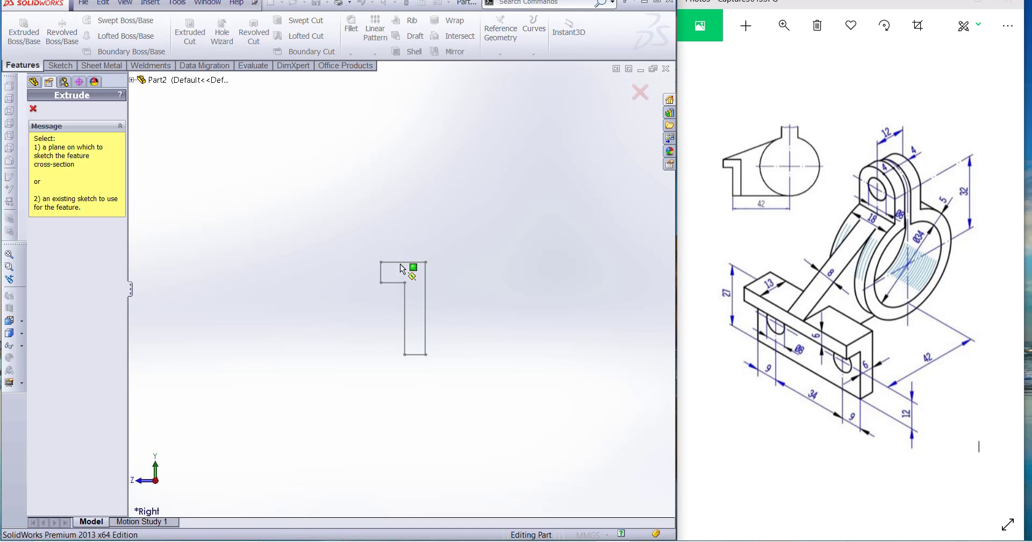
left_click(417, 264)
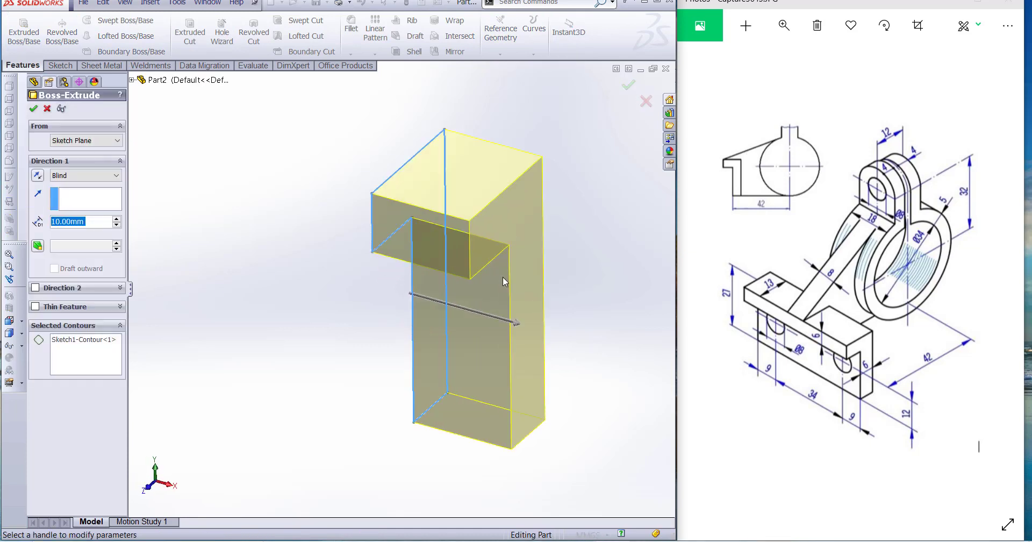
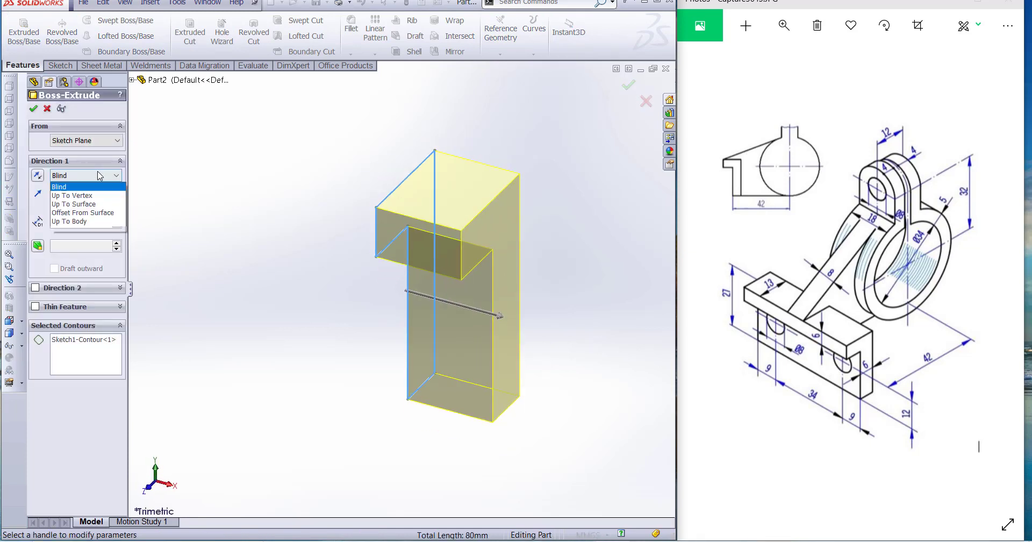
left_click(86, 231)
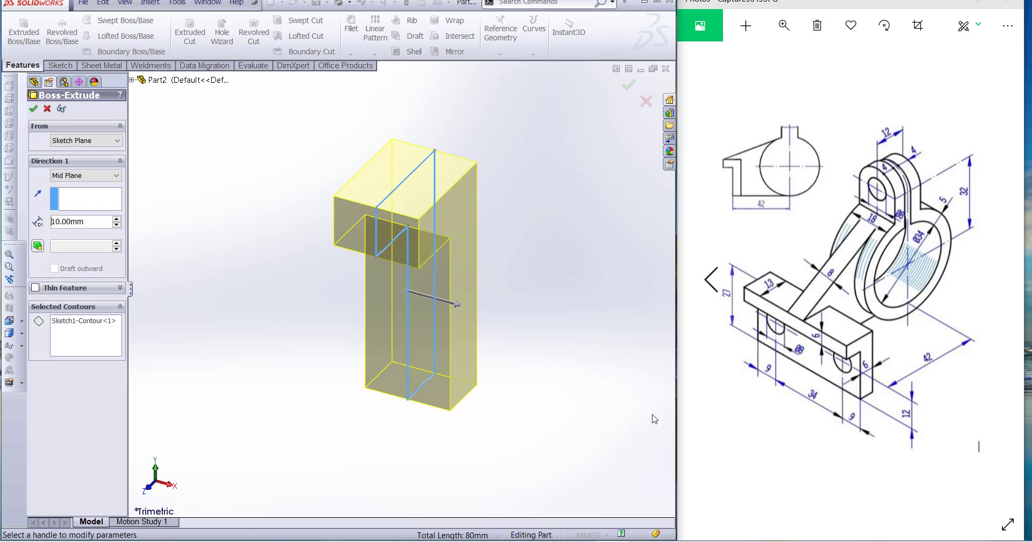
Add 34 + 9 + 9 in Calculator to work out the base's total length, and return to the extrusion
left_click(538, 403)
key("XF86Calculator")
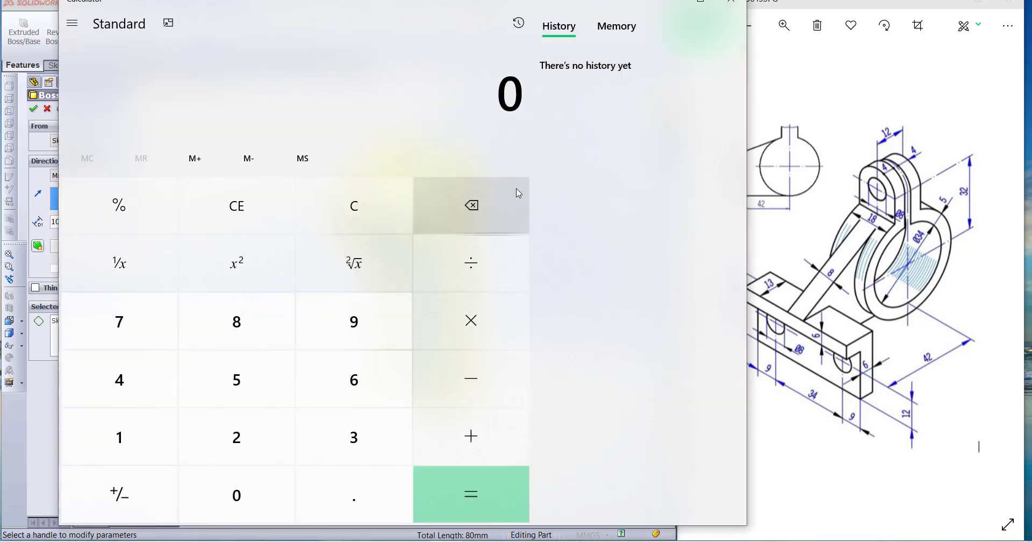
type("34 + 9 + 9 +")
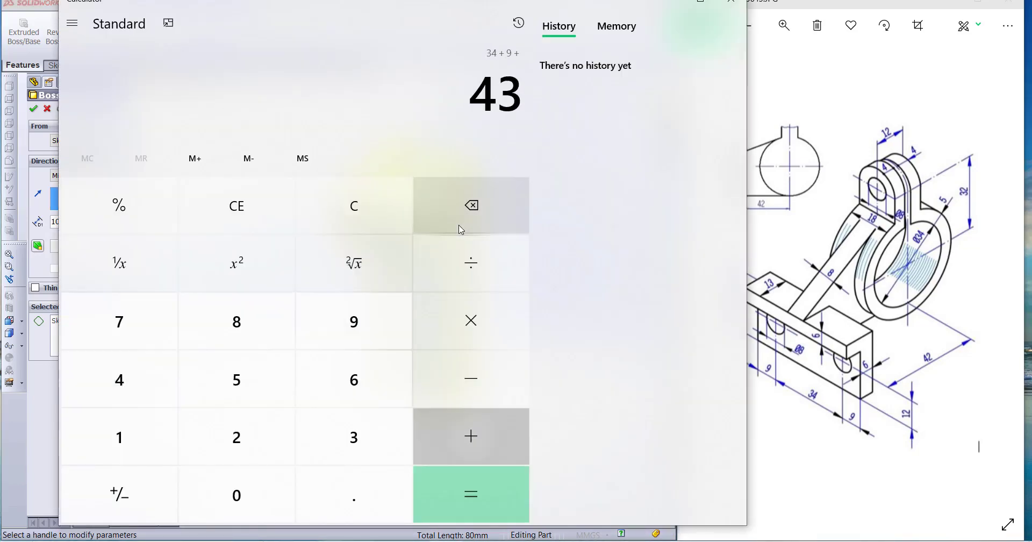
left_click(731, 2)
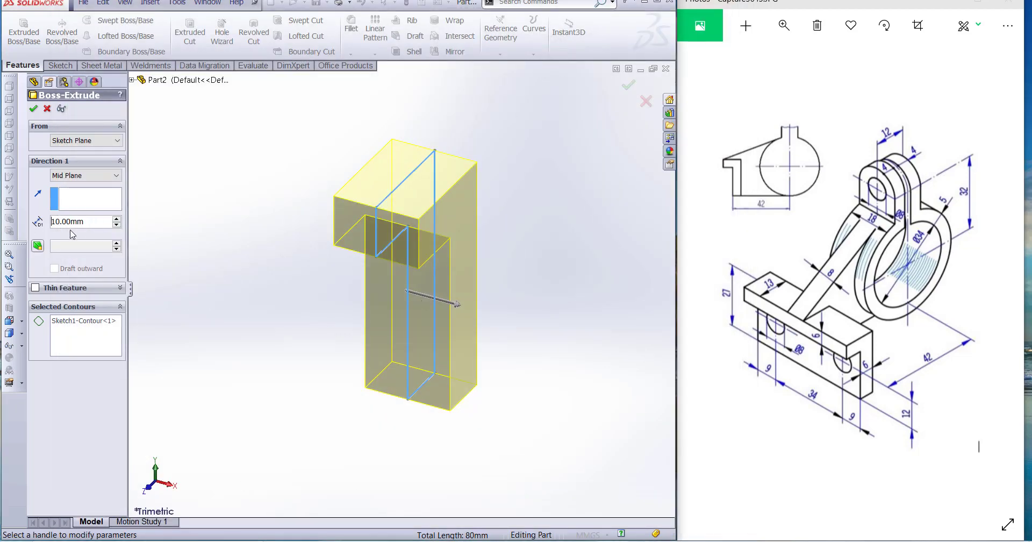
Set the extrusion depth to 52 mm and complete the base bracket
type("52")
key("Return")
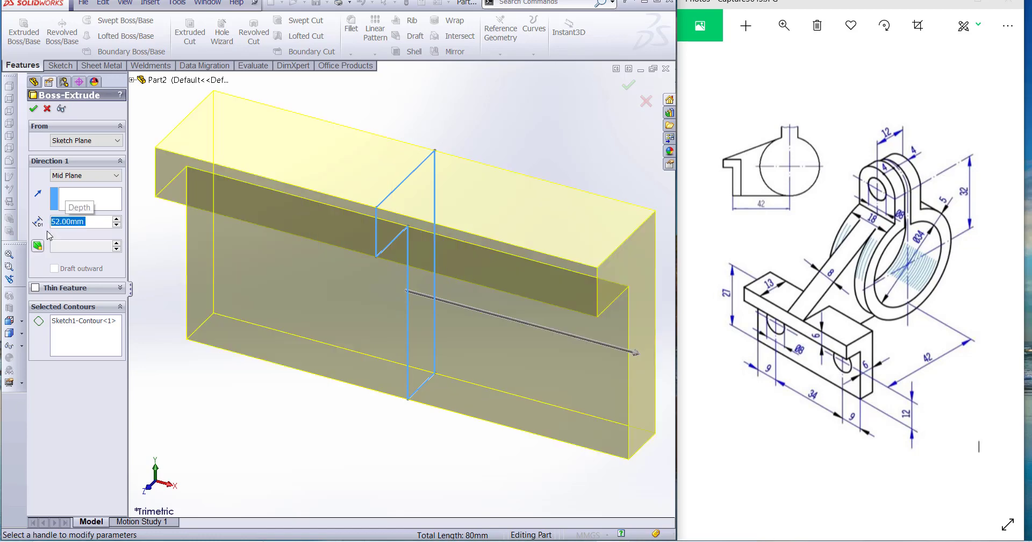
left_click(35, 109)
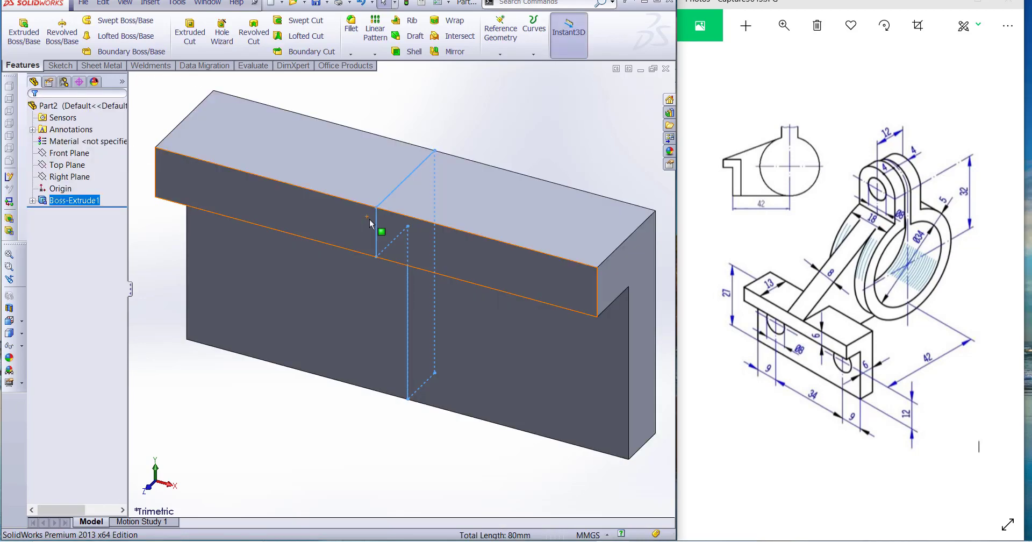
Create a reference plane parallel to the Right Plane at an offset distance of 9 mm
scroll(376, 236, "down", 5)
left_click(532, 205)
mouse_move(548, 284)
middle_mouse_down()
mouse_move(496, 304)
mouse_move(537, 290)
middle_mouse_up()
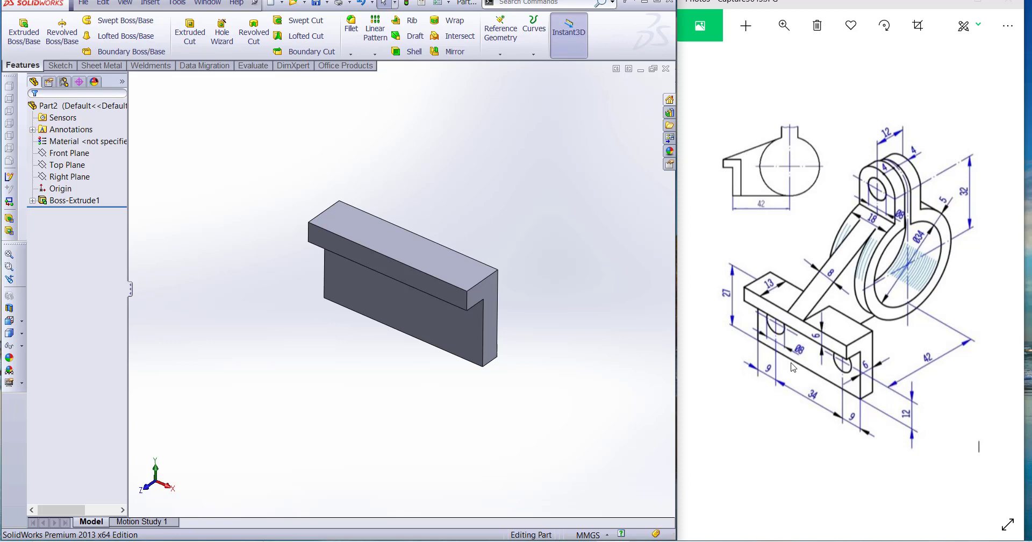
left_click(75, 165)
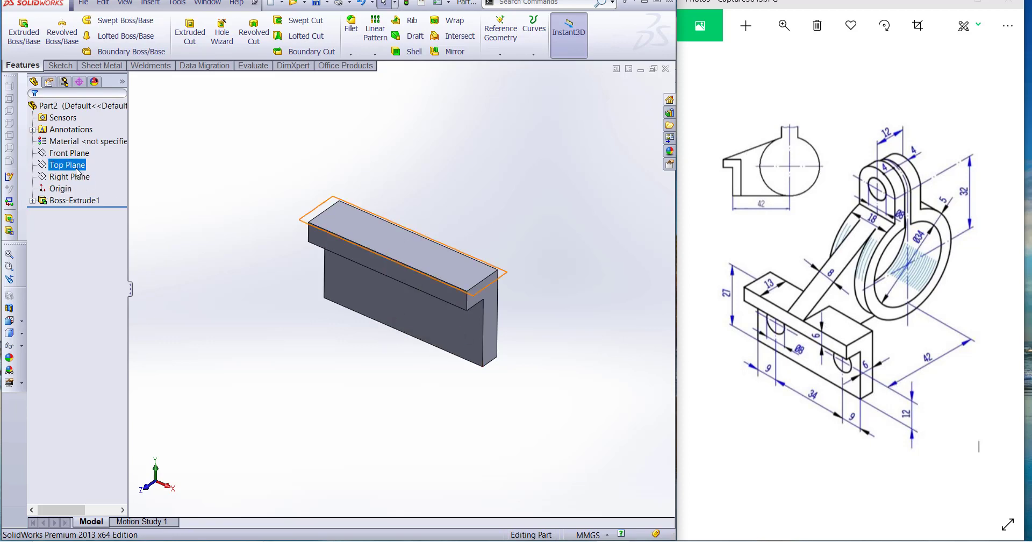
left_click(75, 176)
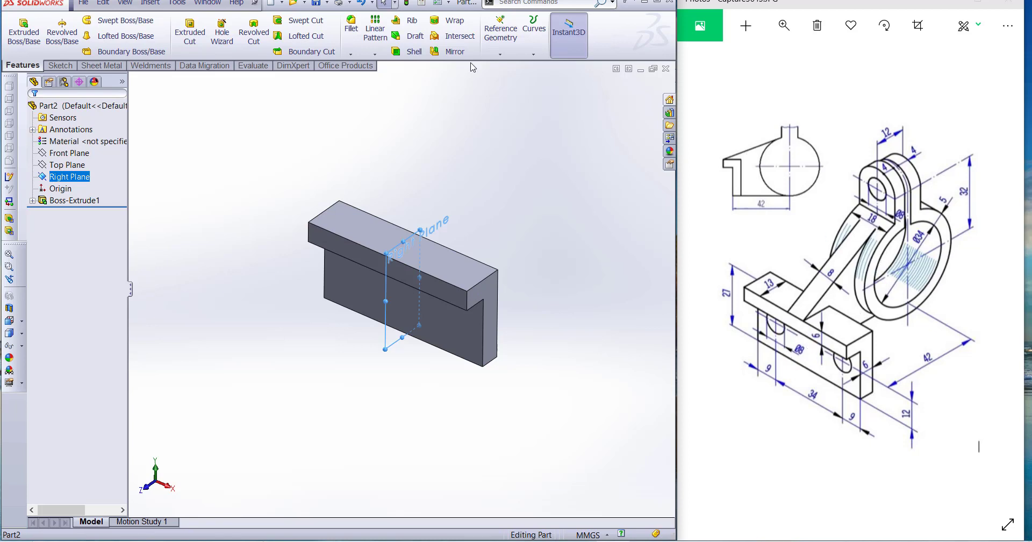
left_click(500, 53)
left_click(507, 69)
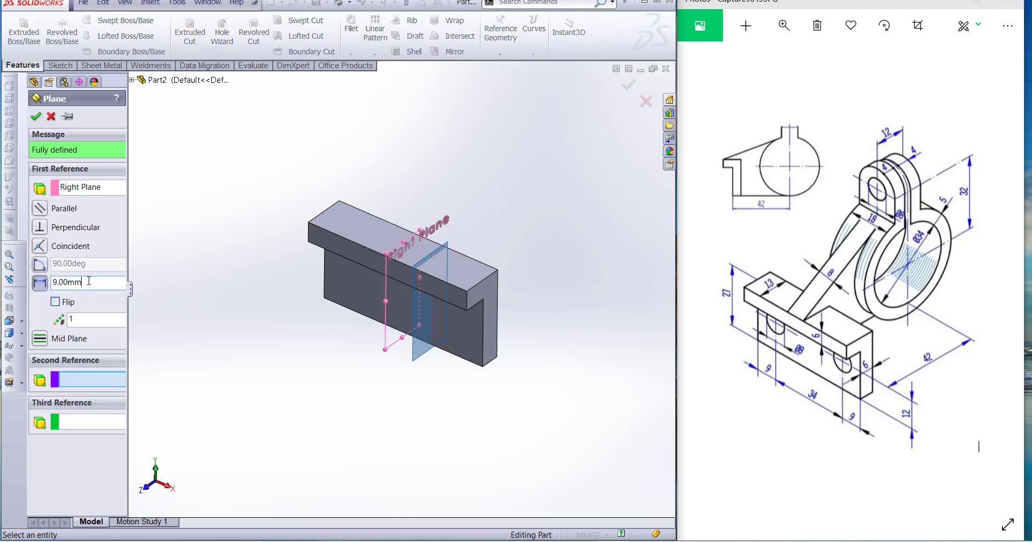
left_click(36, 117)
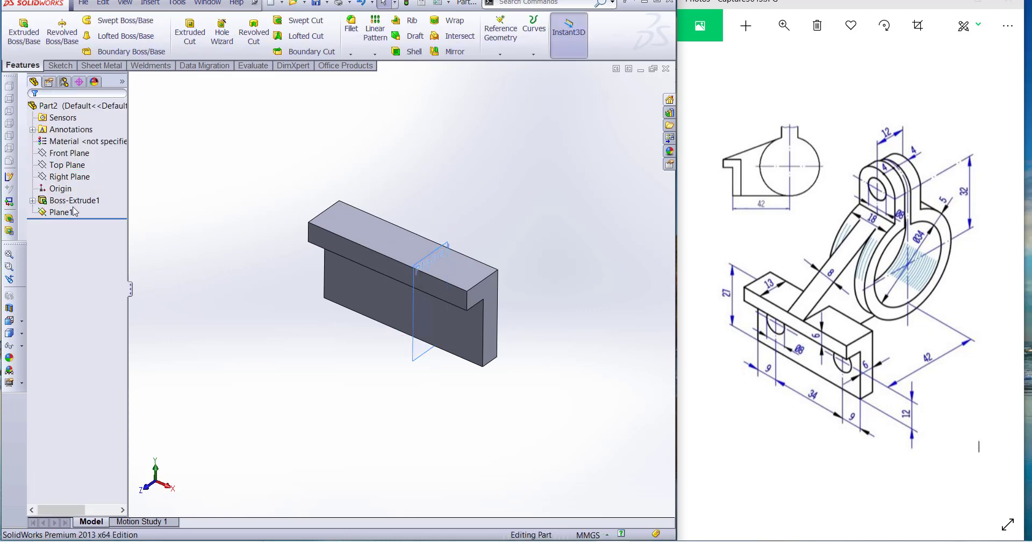
Sketch two concentric circles, about 29 mm and 21 mm in diameter, beside the base on the new offset plane, viewed normal to it
left_click(61, 215)
right_click(60, 215)
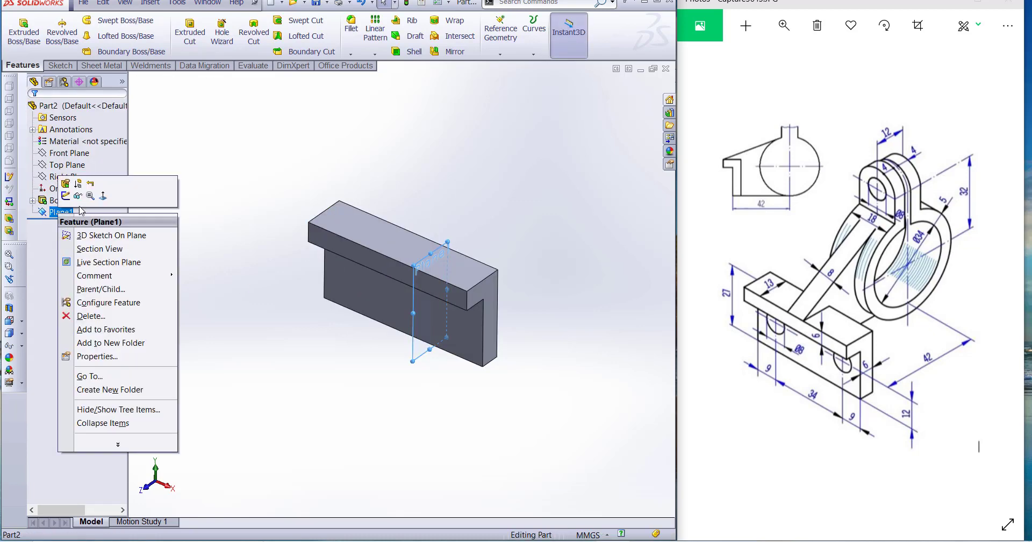
left_click(94, 194)
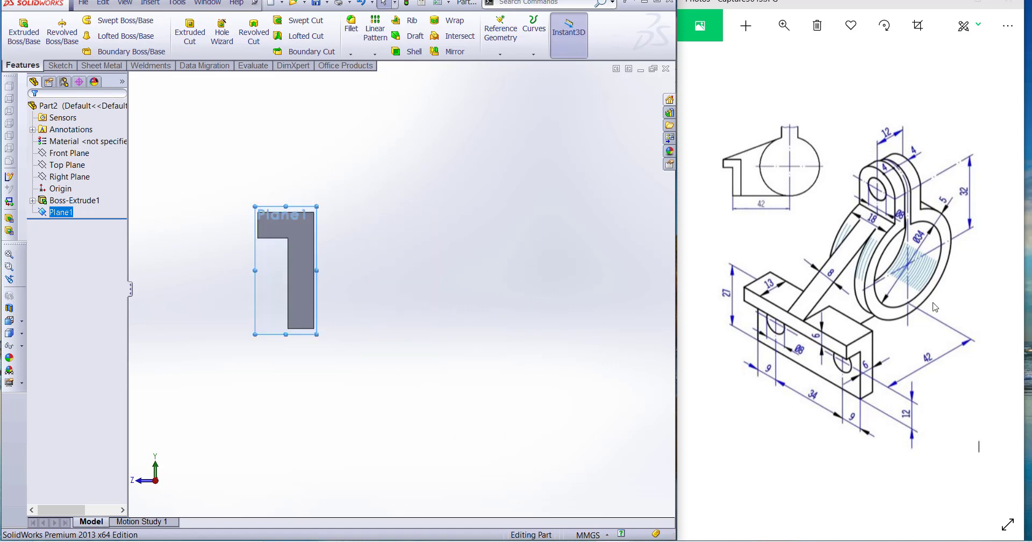
left_click(60, 65)
left_click(104, 20)
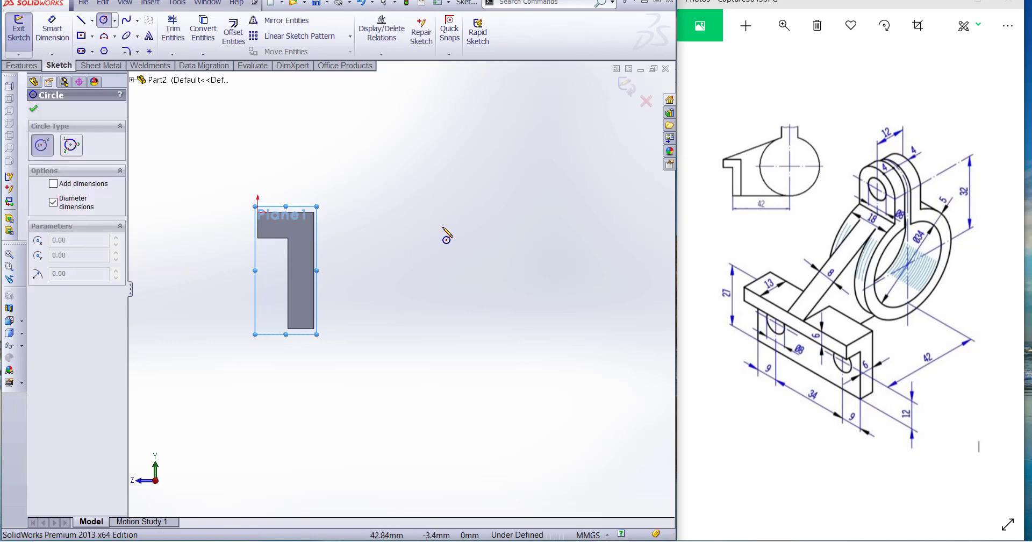
left_click(442, 226)
left_click(470, 272)
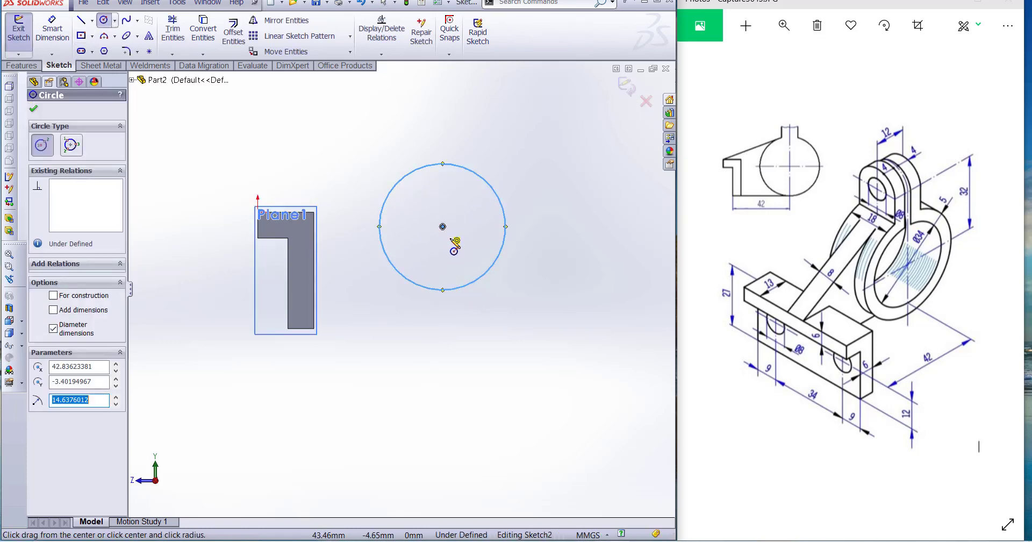
left_click(442, 226)
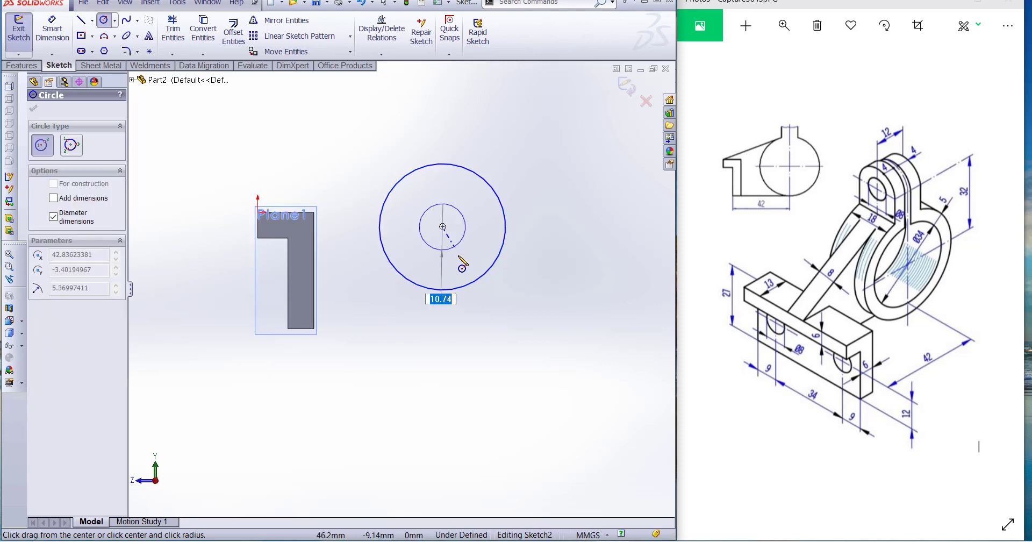
left_click(461, 268)
key("Escape")
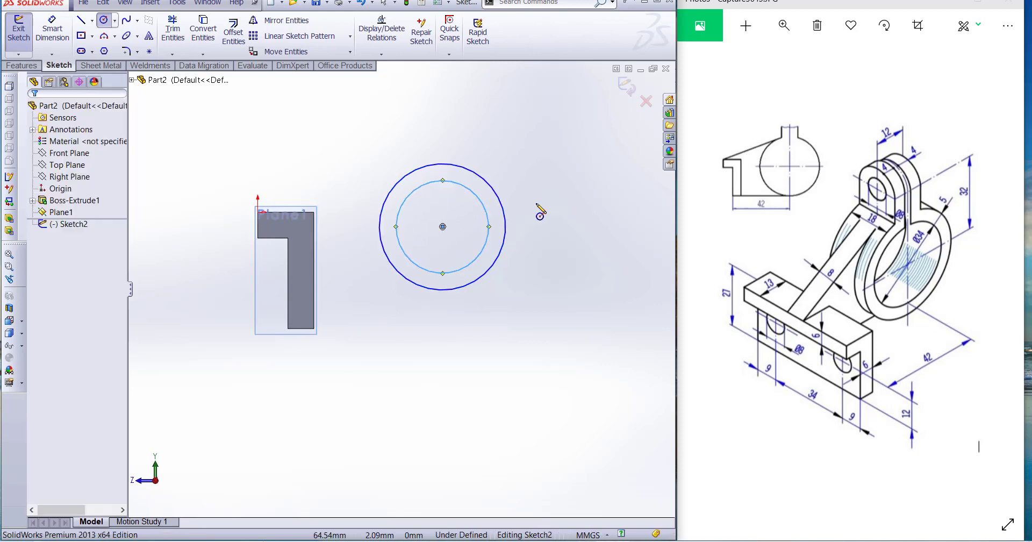
Dimension the outer circle's diameter to 44 mm
left_click(52, 29)
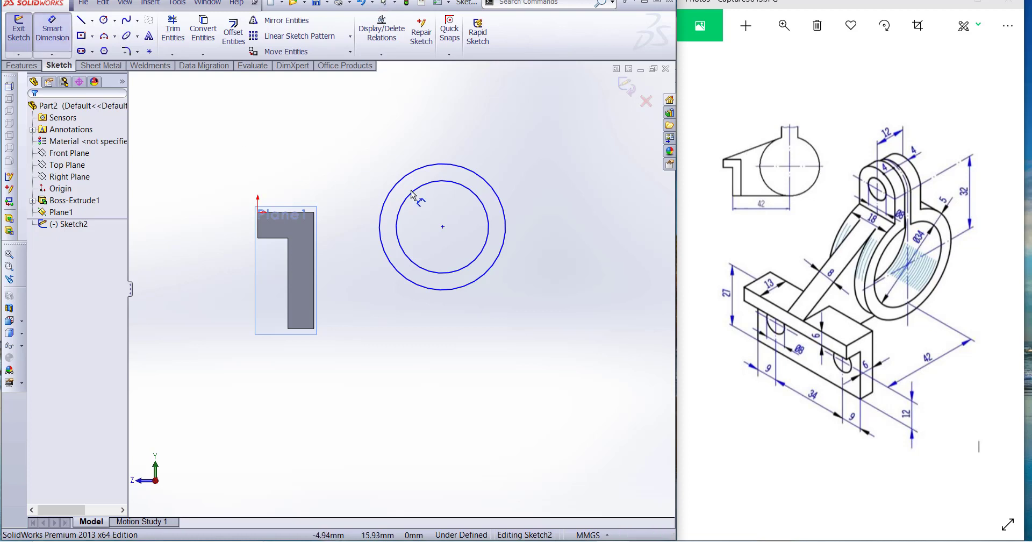
left_click(495, 183)
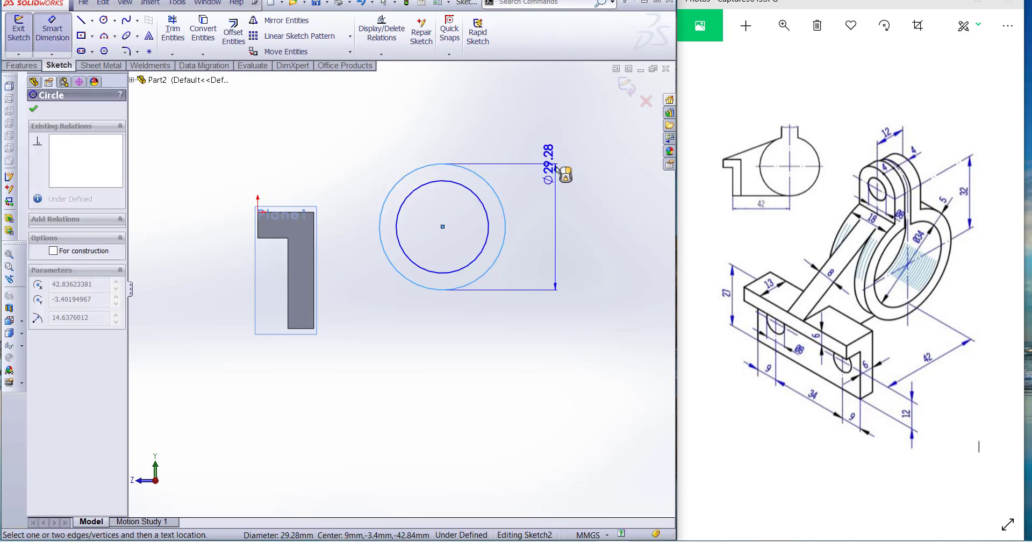
left_click(565, 173)
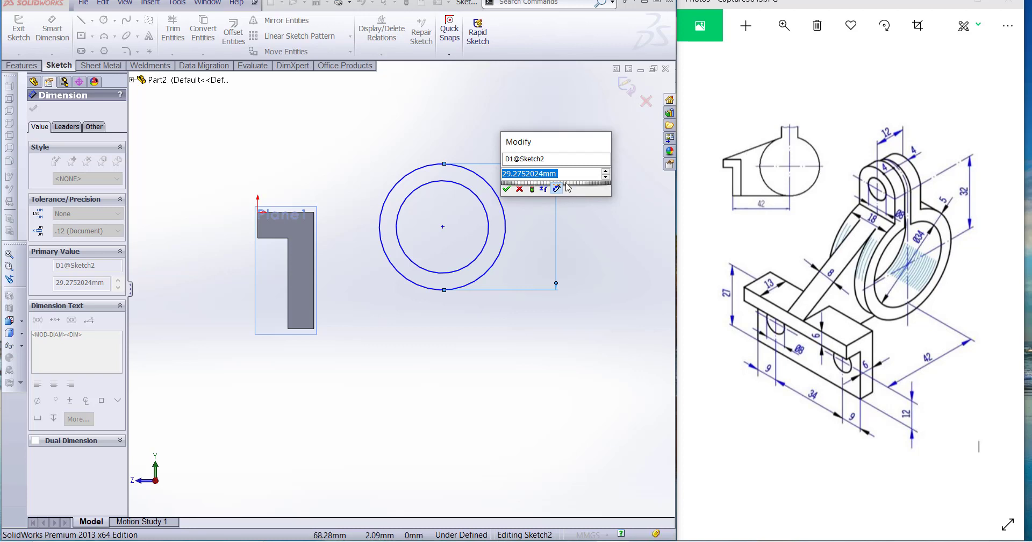
type("44")
key("Return")
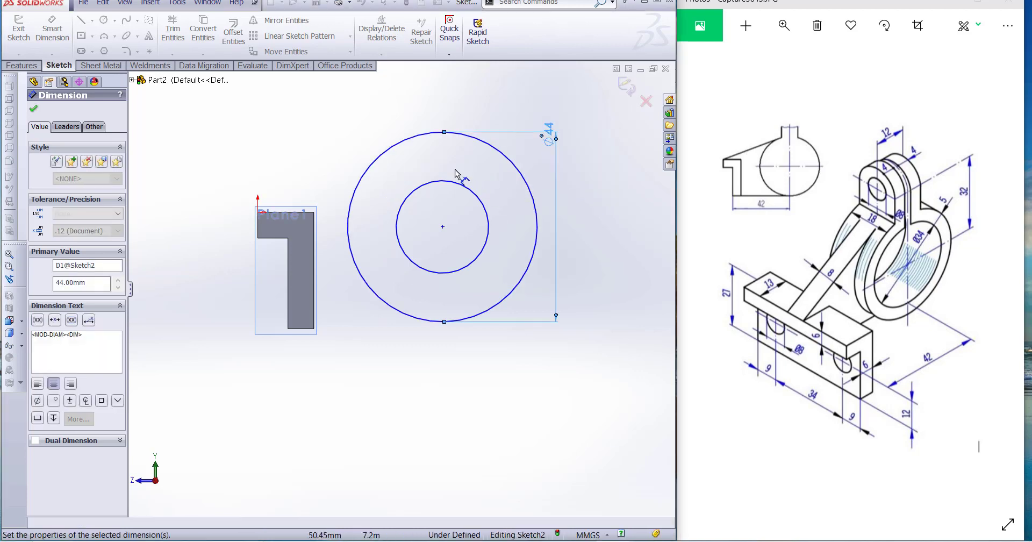
Dimension the inner circle's diameter to 34 mm
left_click(476, 192)
left_click(500, 183)
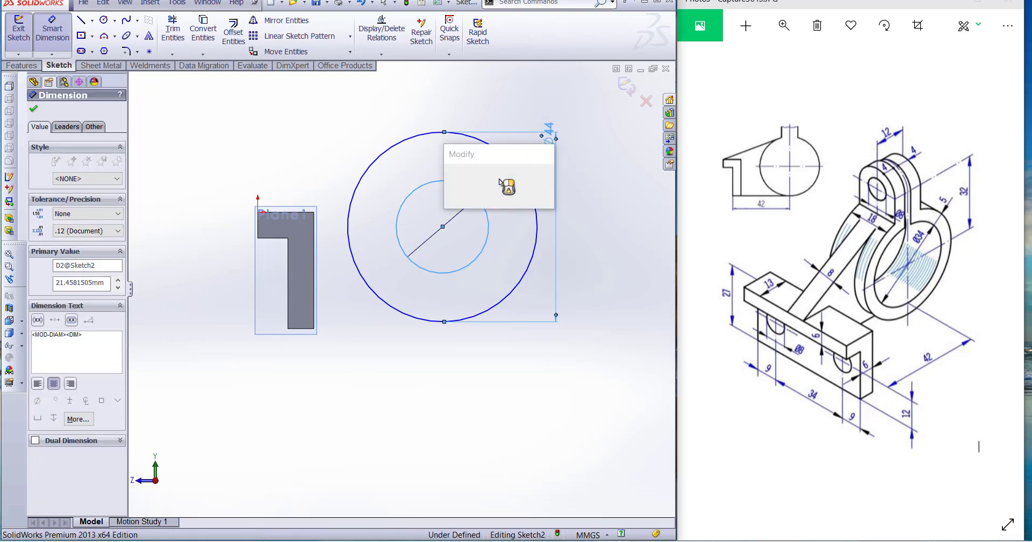
type("34")
key("Return")
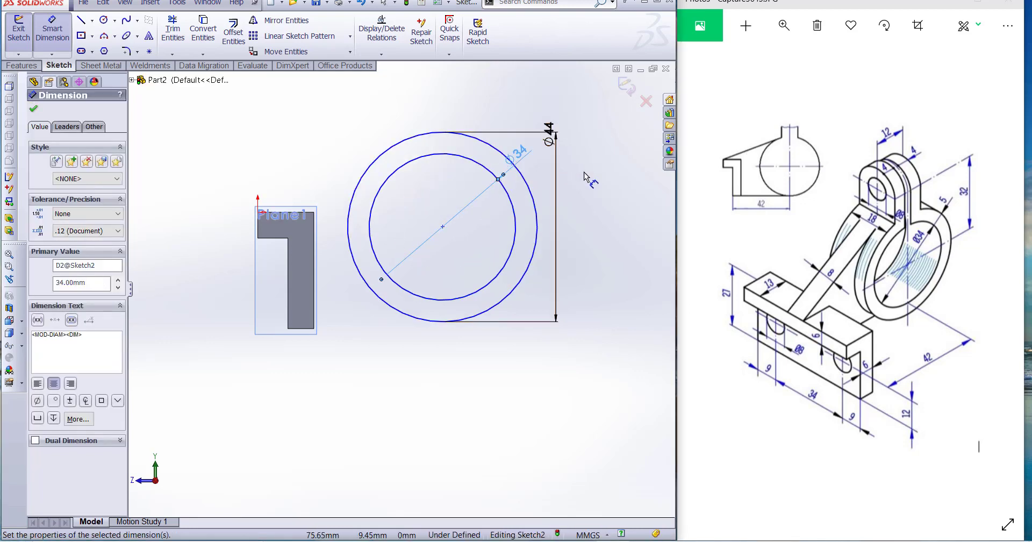
left_click(601, 198)
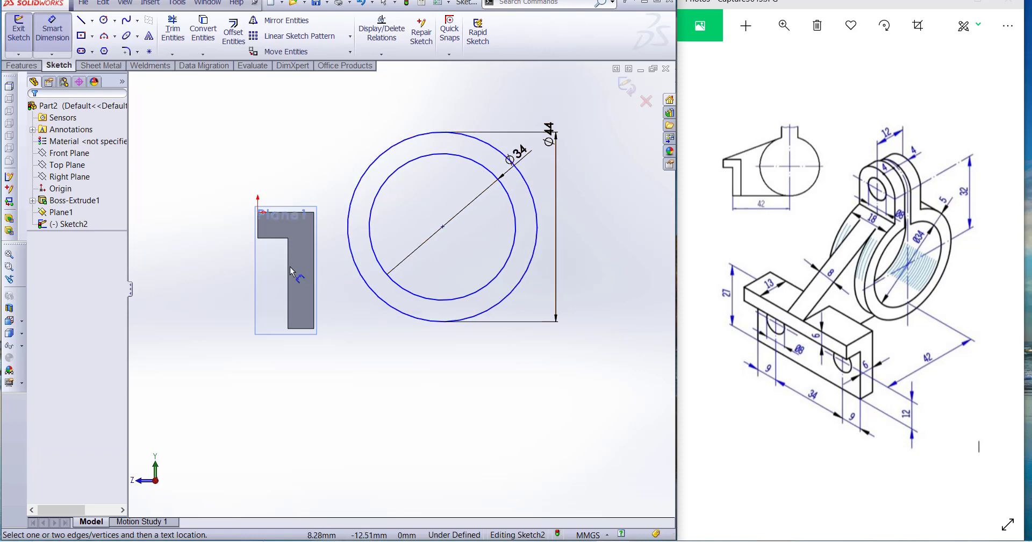
Dimension the horizontal distance from the vertical leg's edge under the overhang to the circles' center as 42 mm
left_click(288, 307)
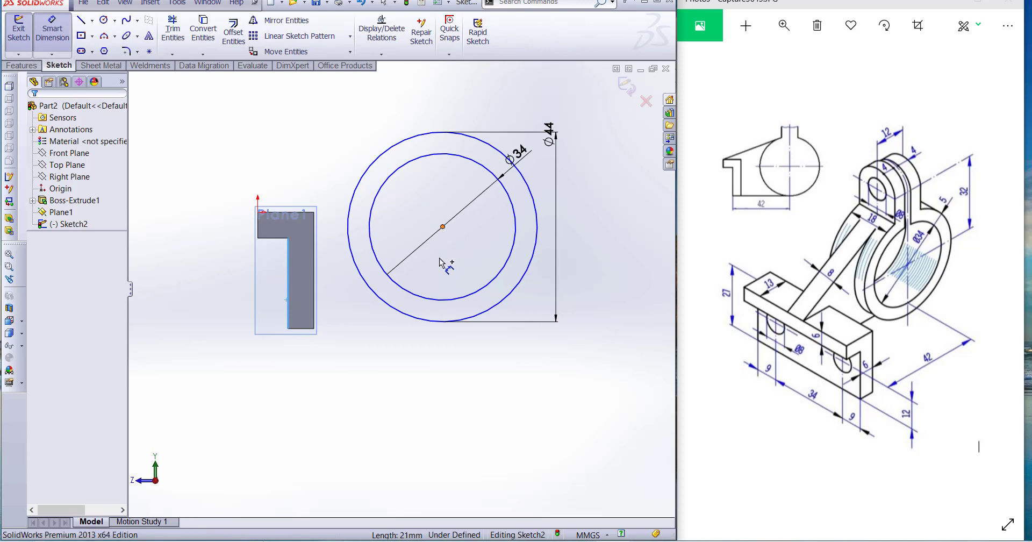
left_click(443, 226)
left_click(404, 396)
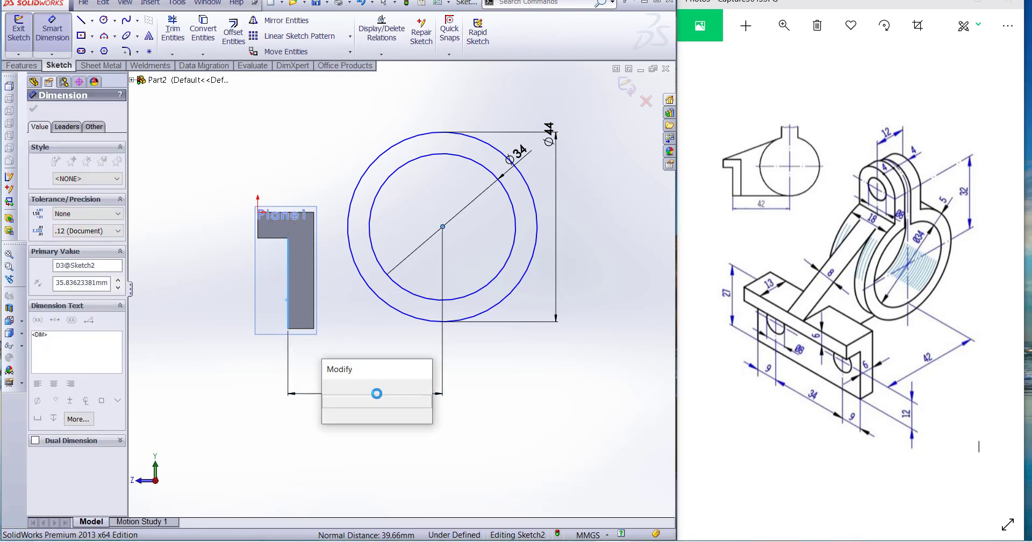
type("42")
key("Return")
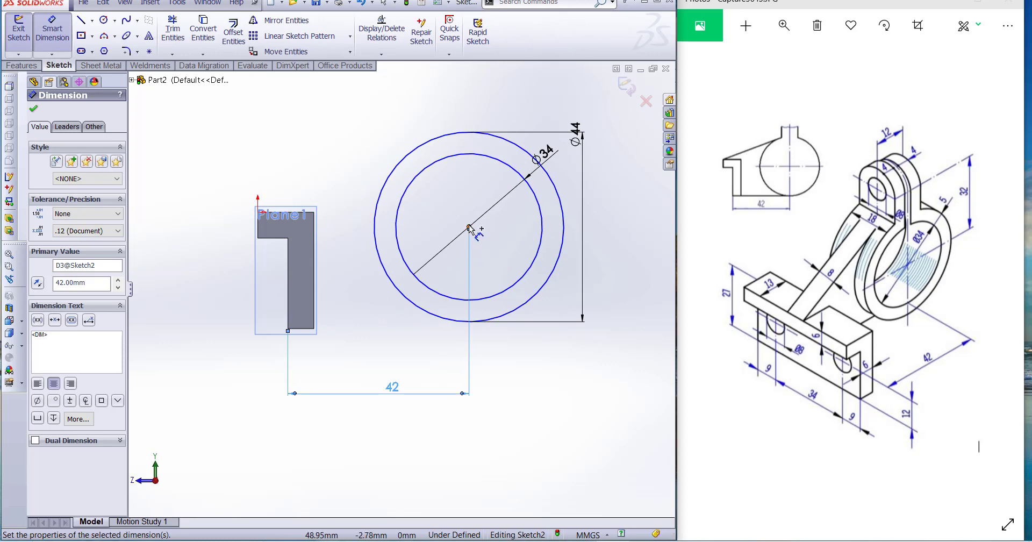
Dimension the vertical distance from the leg's bottom edge to the circles' center as 42 mm and finish dimensioning
left_click(303, 329)
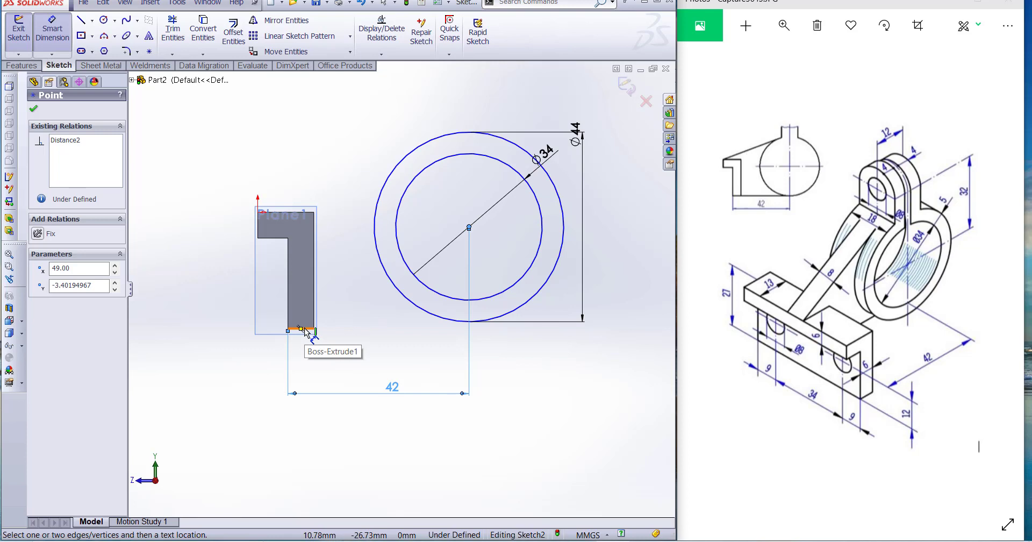
left_click(469, 228)
left_click(180, 291)
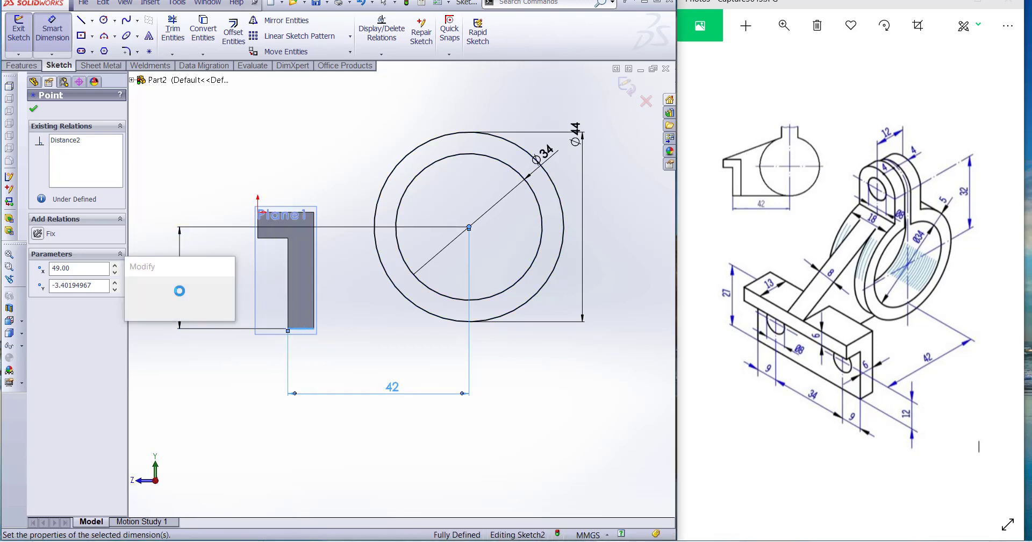
key("Return")
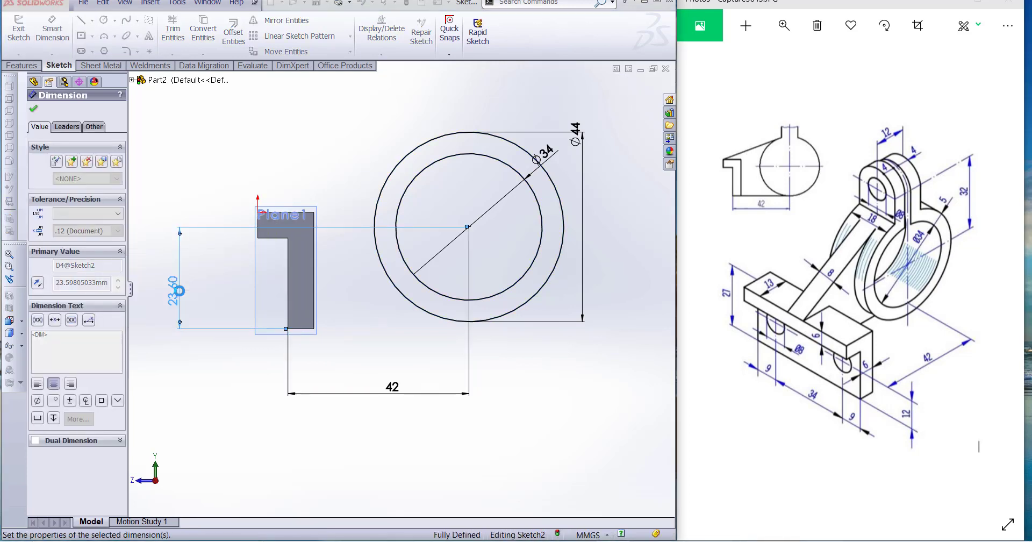
scroll(454, 314, "up", 3)
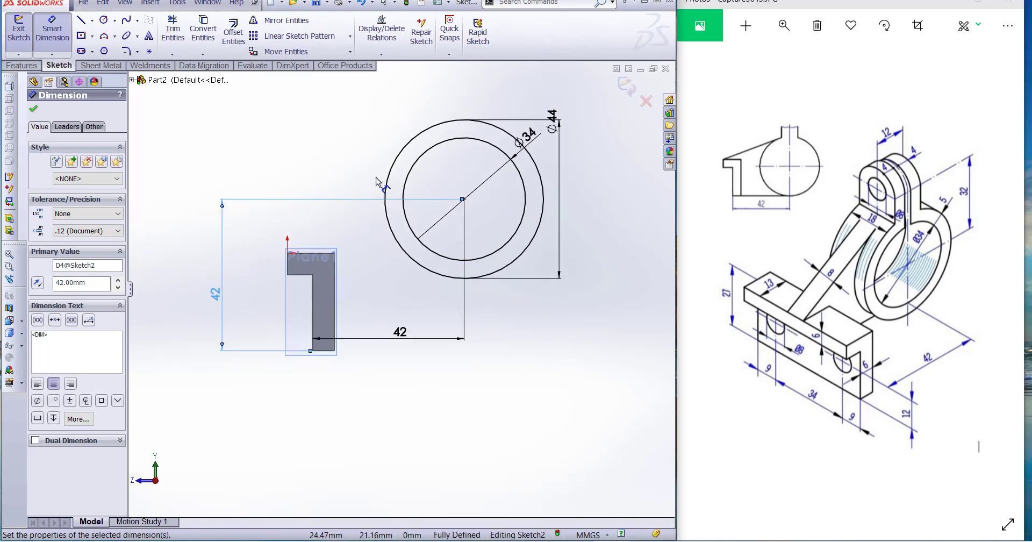
scroll(449, 167, "up", 2)
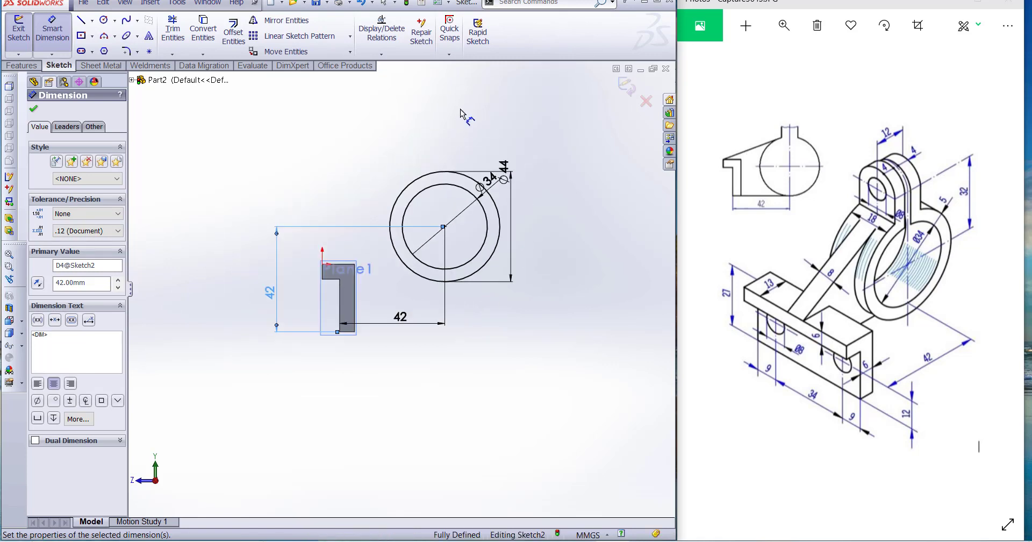
scroll(445, 167, "down", 3)
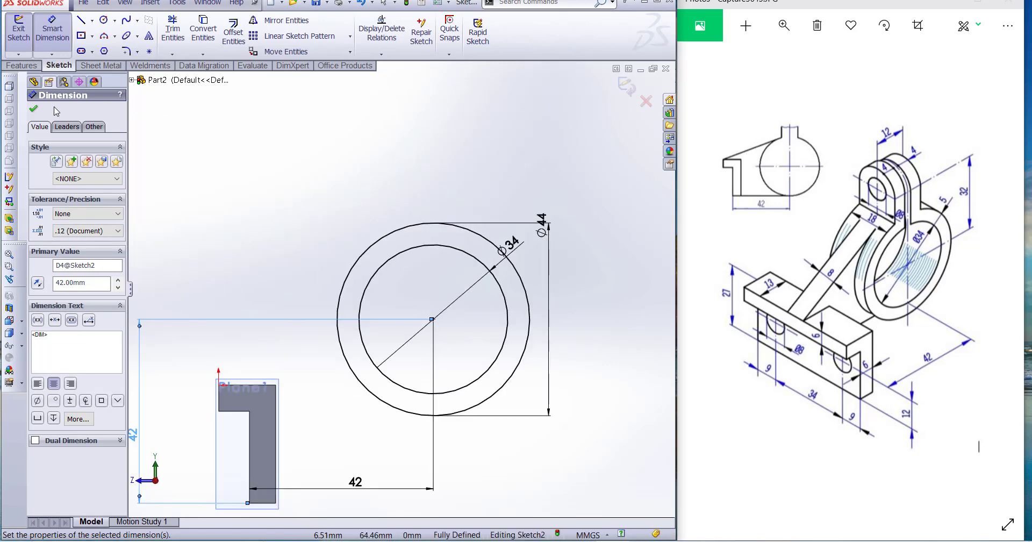
left_click(34, 111)
Draw a vertical centerline about 86 mm long through the circles' center, extending above and below the outer circle
left_click(81, 20)
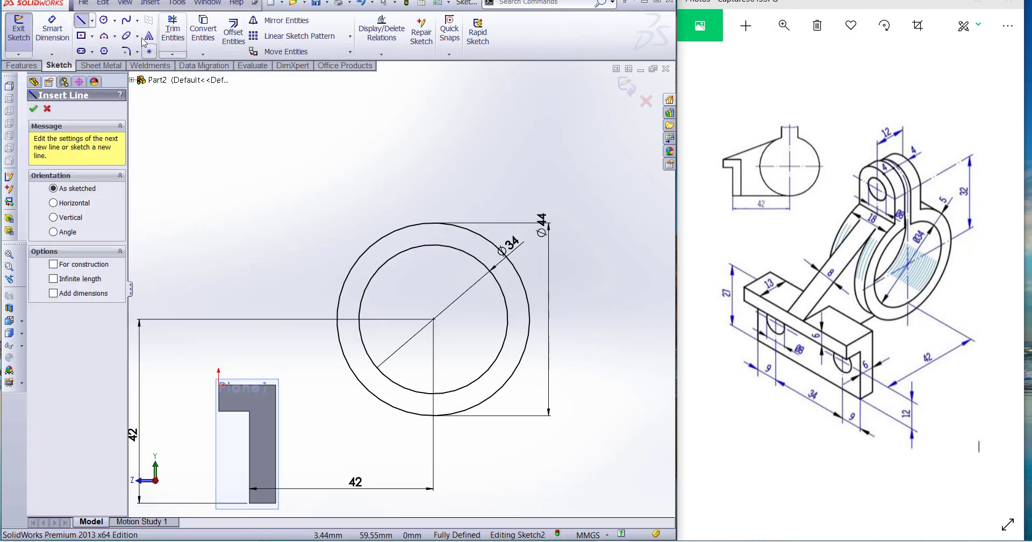
left_click(93, 22)
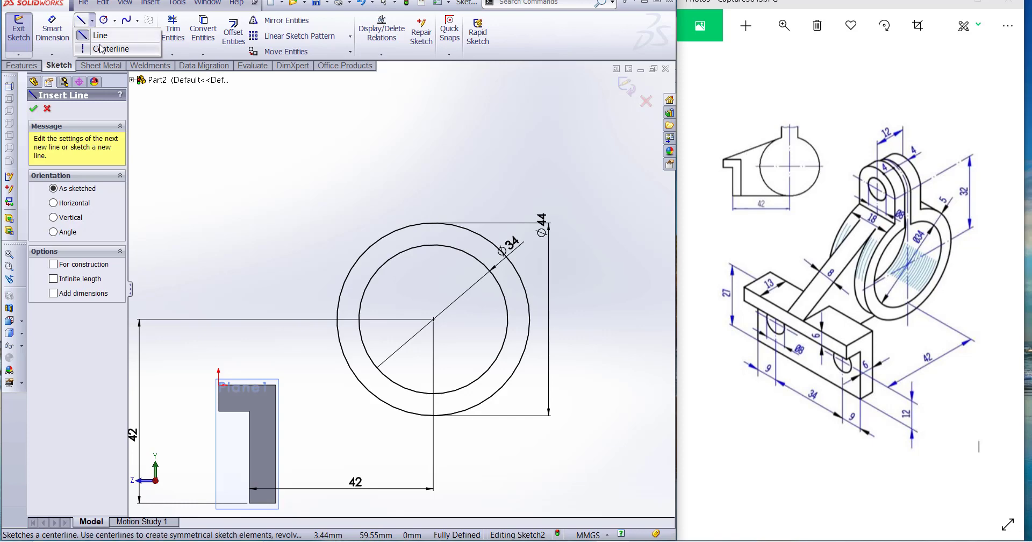
left_click(105, 48)
left_click_drag(433, 320, 433, 167)
scroll(449, 449, "up", 1)
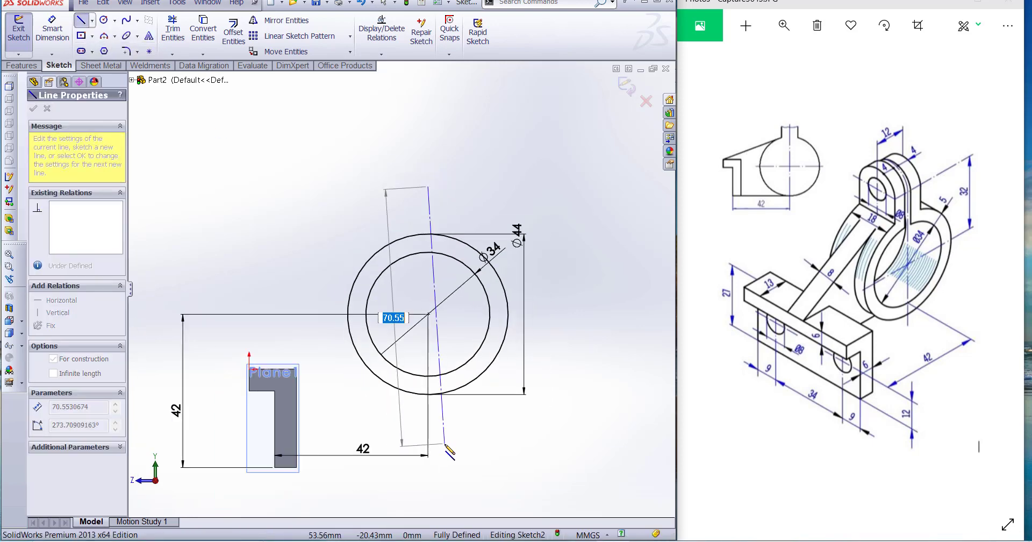
left_click(428, 501)
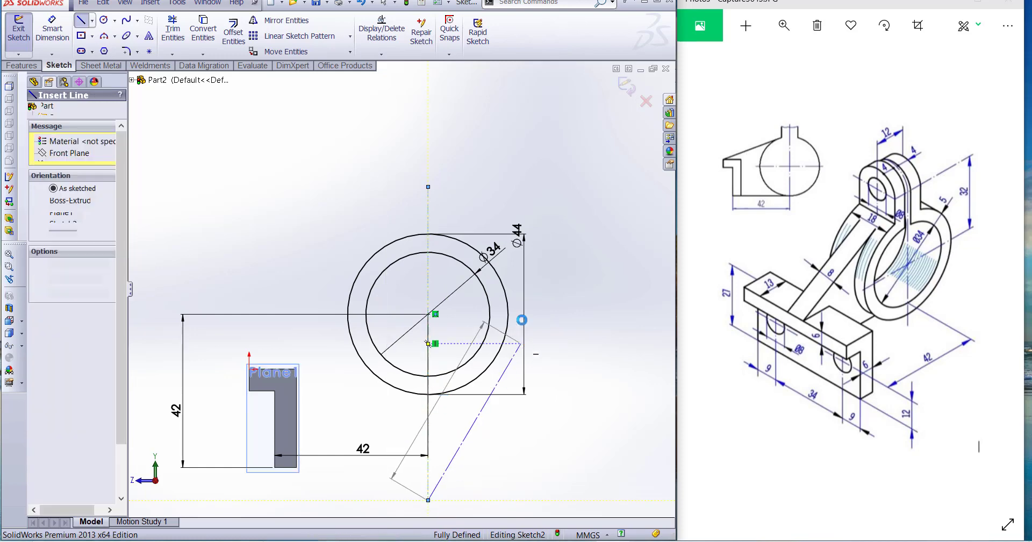
key("Escape")
Offset the vertical centerline by 2 mm toward the base as a solid sketch line
scroll(434, 248, "up", 1)
scroll(434, 249, "down", 3)
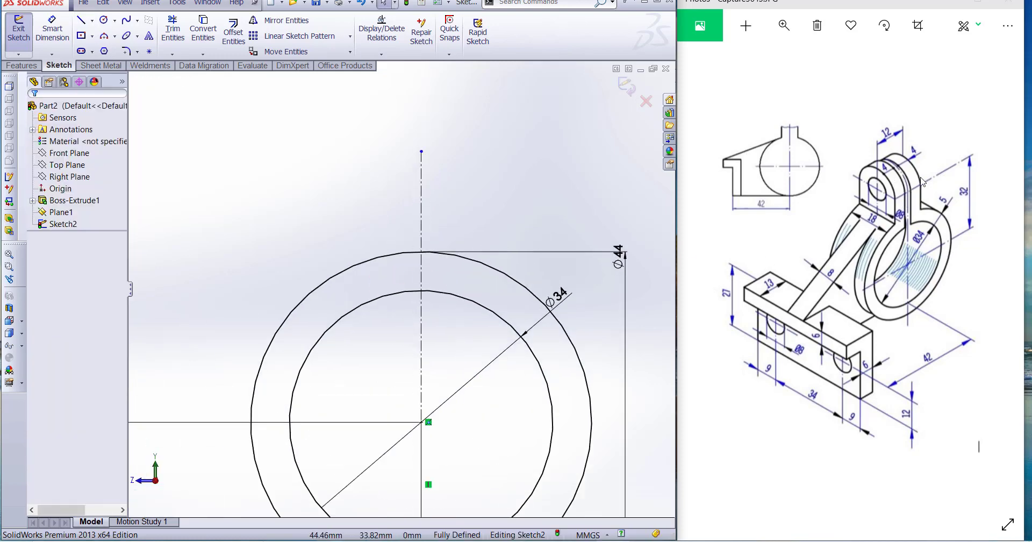
scroll(369, 348, "up", 1)
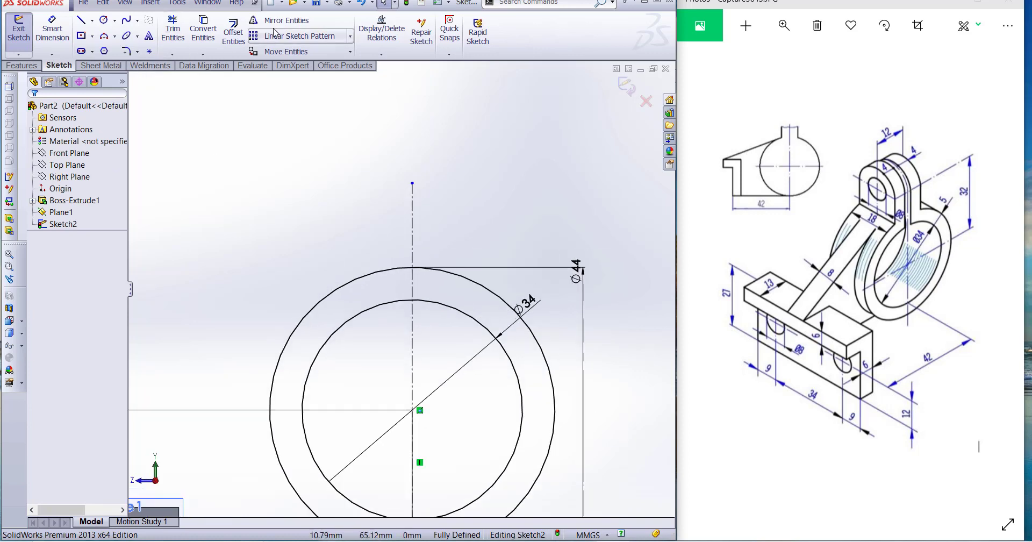
left_click(232, 35)
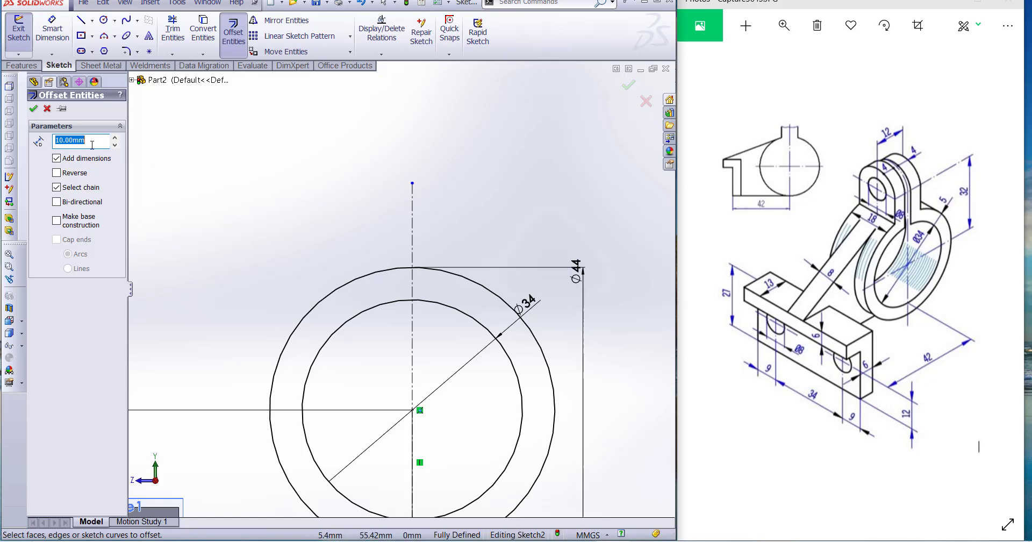
type("2")
key("Return")
left_click(412, 220)
left_click(392, 229)
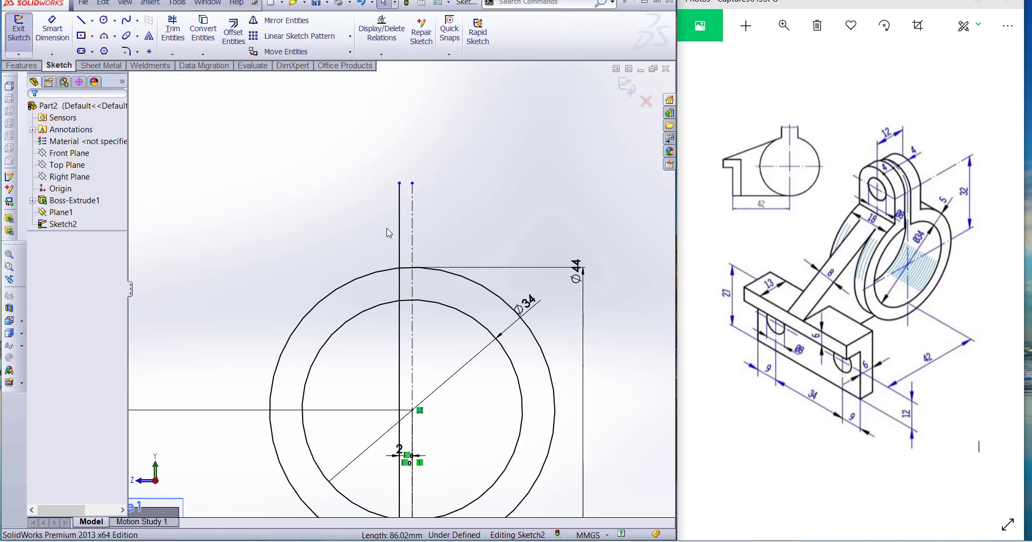
Offset the solid vertical line by 4 mm on the side away from the centerline
scroll(389, 233, "down", 2)
left_click(233, 31)
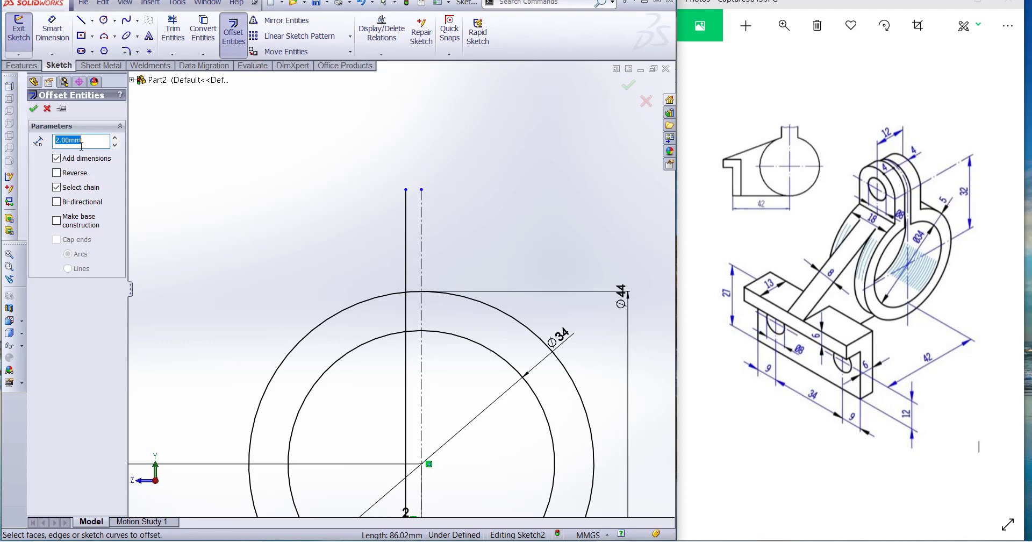
type("4")
key("Return")
left_click(407, 233)
left_click(392, 236)
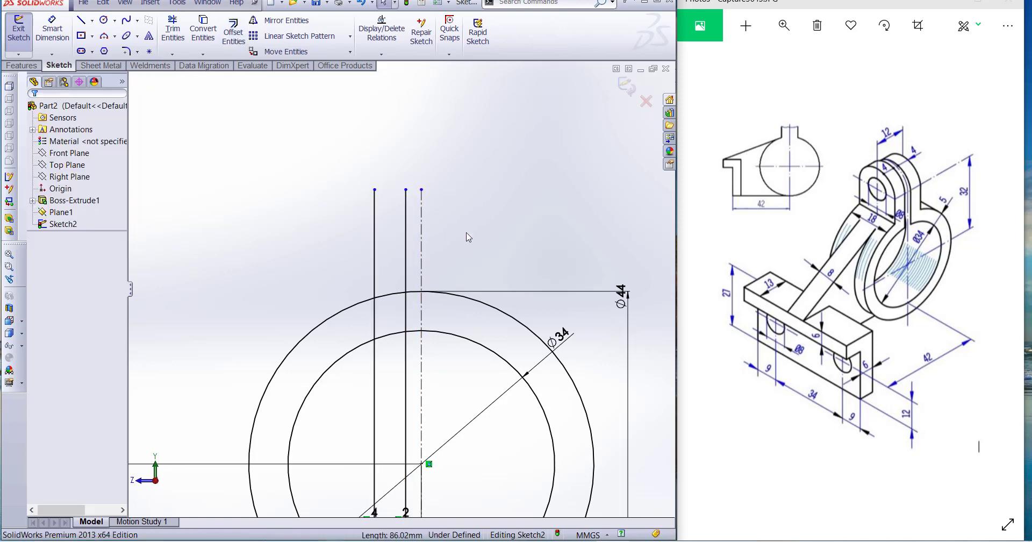
Draw a horizontal line joining the upper ends of the two solid vertical lines
scroll(379, 349, "up", 3)
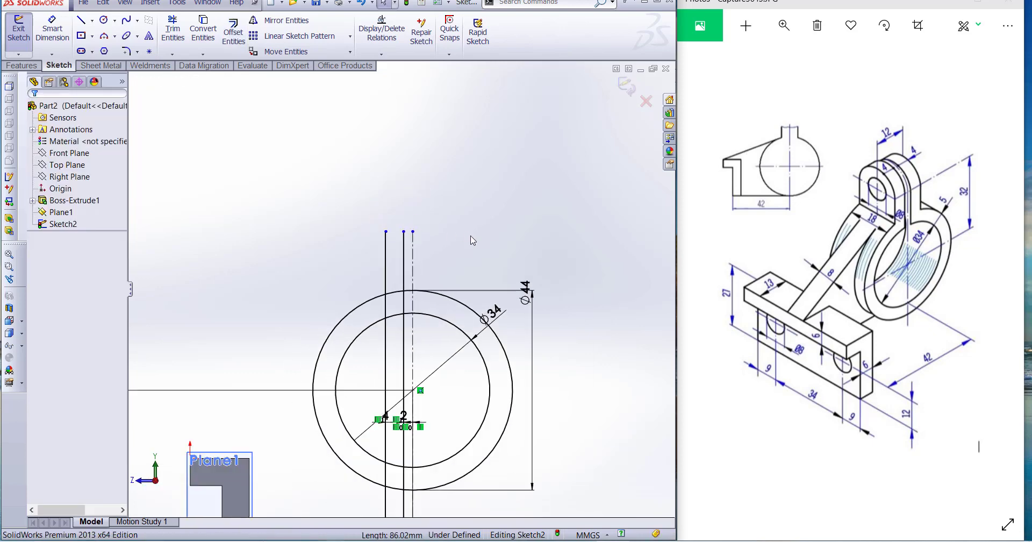
left_click(82, 20)
left_click(398, 238)
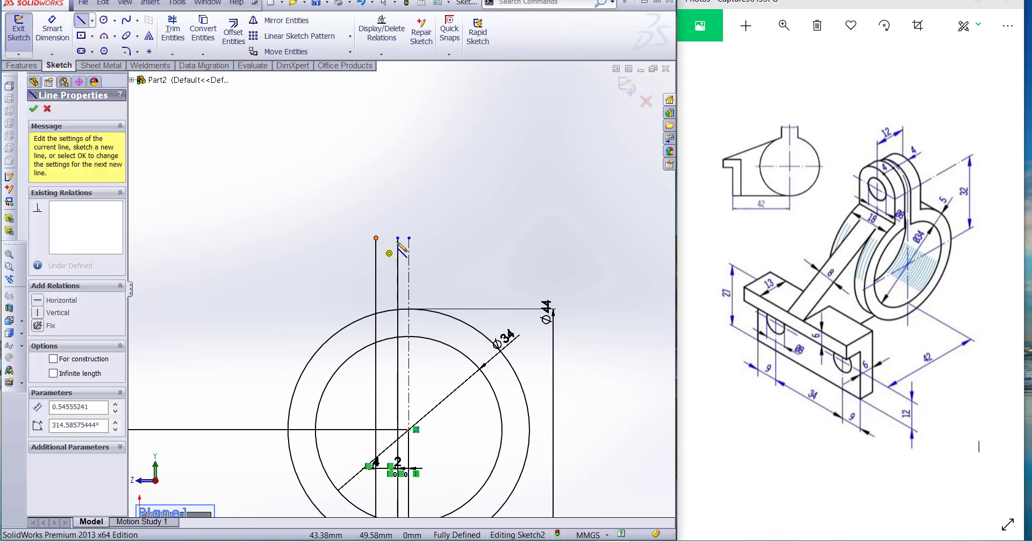
left_click(375, 238)
key("Escape")
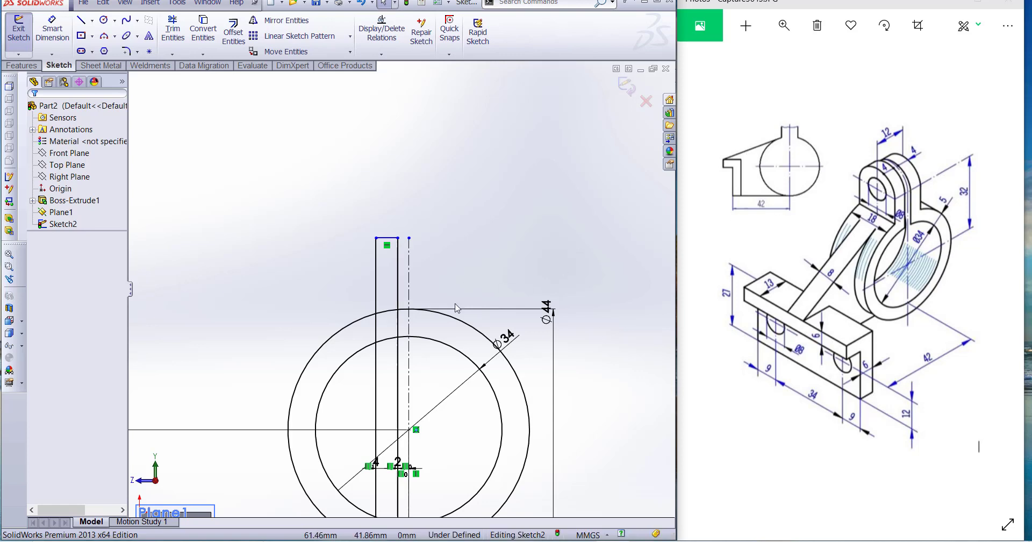
Dimension the vertical distance from the circles' center to the short upper line as 41 mm
scroll(399, 288, "up", 1)
key("d")
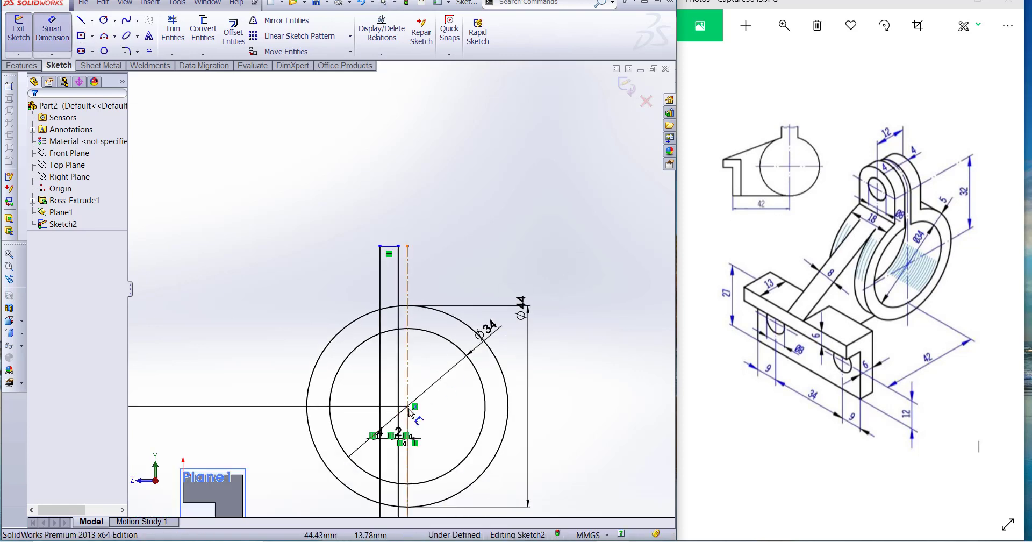
left_click(392, 247)
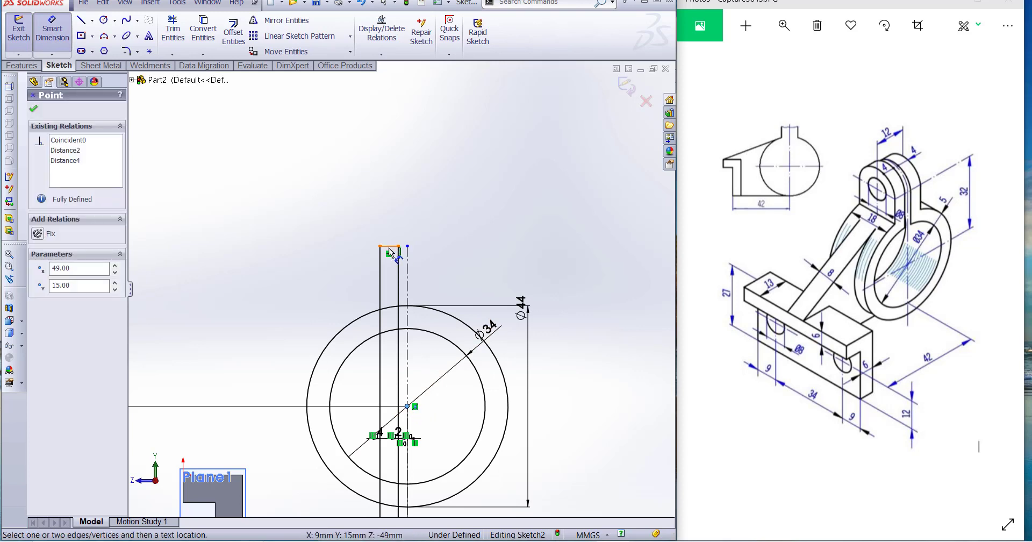
left_click(313, 406)
left_click(290, 340)
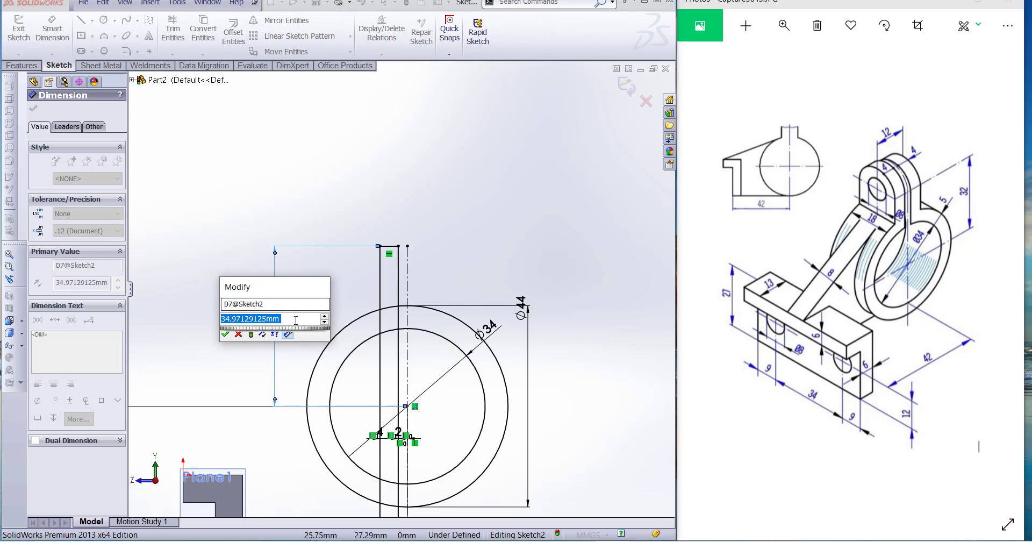
type("41")
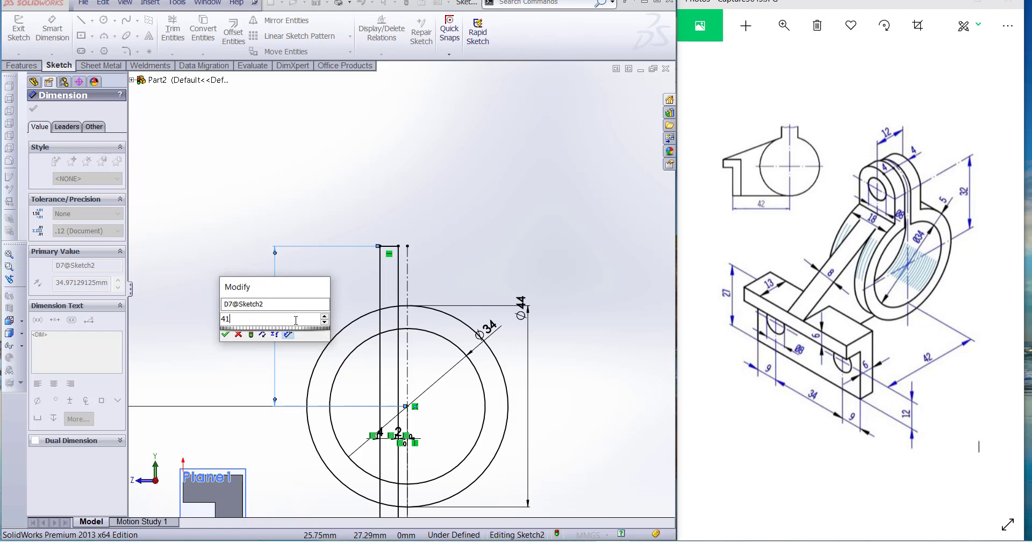
key("Return")
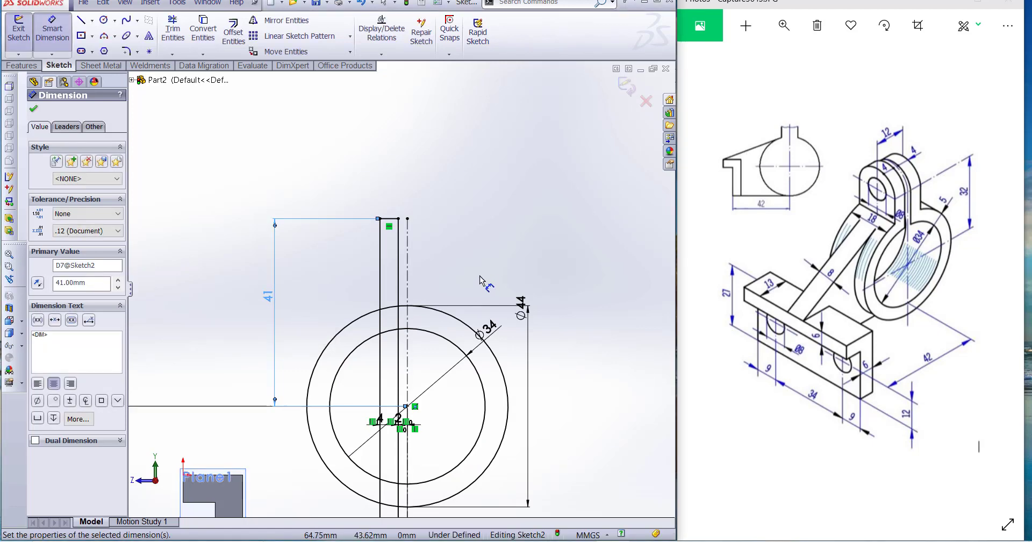
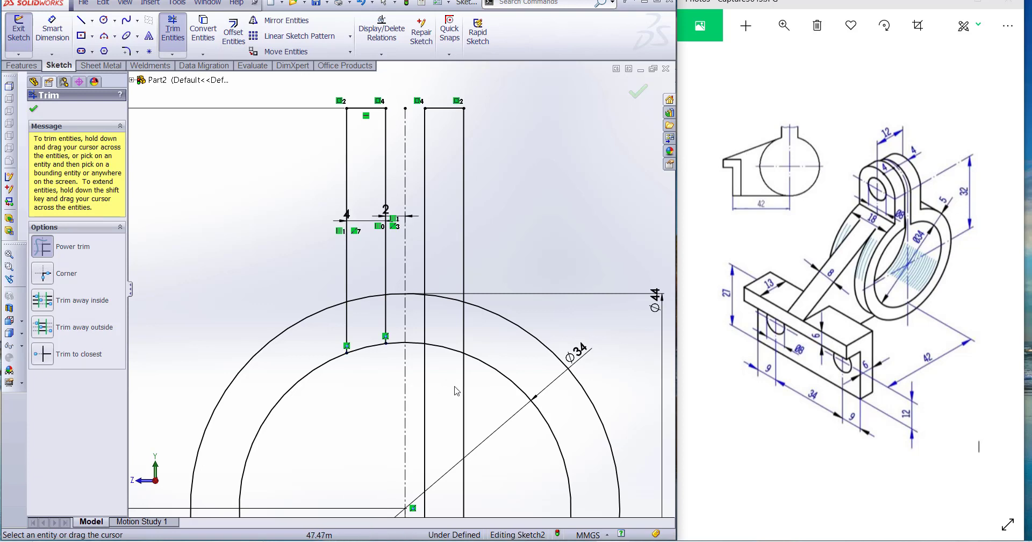
Trim the mirrored lug lines inside the ring and the circle and line segments crossing the lugs, leaving the gap between them open
left_click_drag(458, 388, 419, 377)
scroll(386, 323, "down", 2)
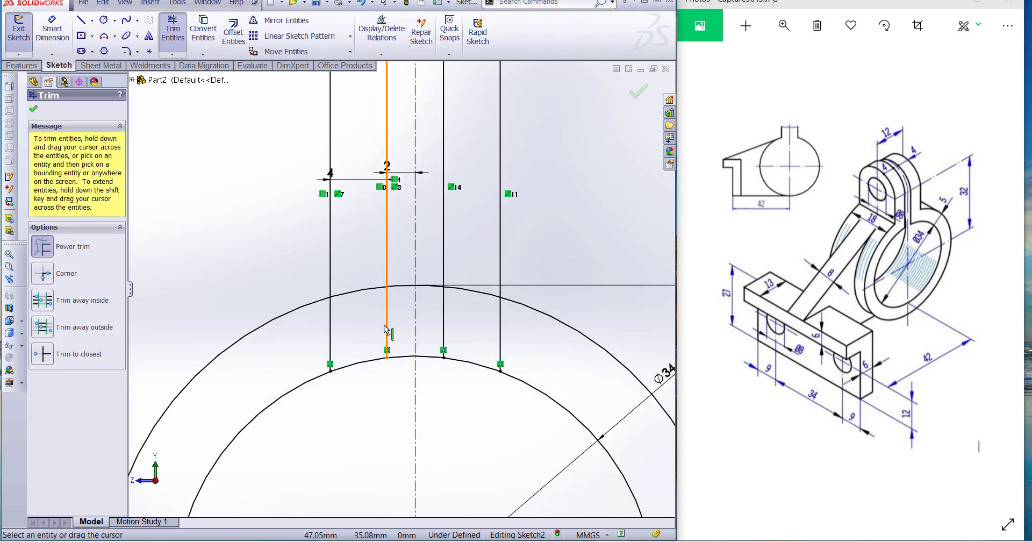
left_click_drag(356, 272, 348, 334)
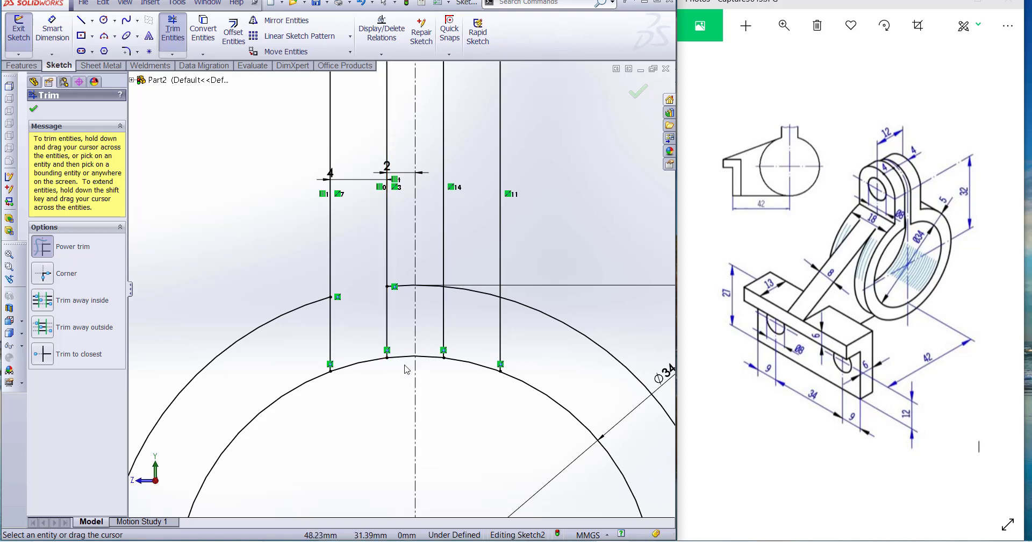
mouse_move(407, 369)
left_mouse_down()
mouse_move(399, 337)
mouse_move(360, 327)
mouse_move(308, 337)
left_mouse_up()
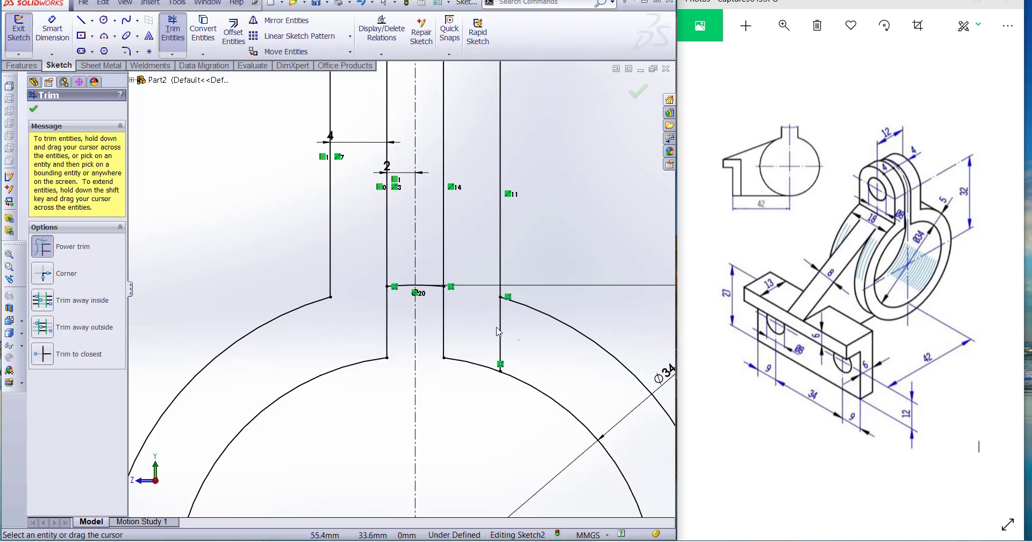
key("Escape")
left_click_drag(360, 261, 465, 324)
left_click(466, 323)
scroll(497, 317, "up", 3)
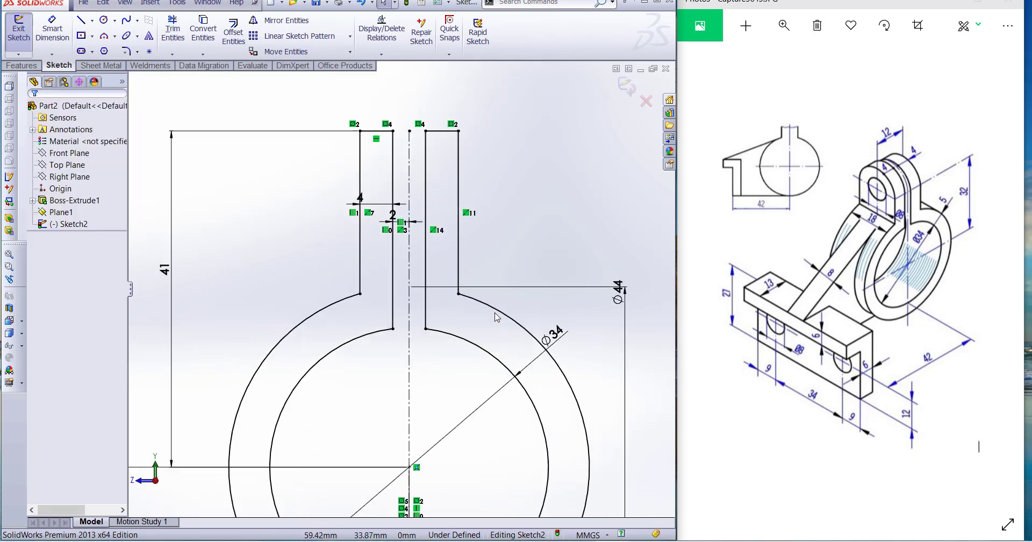
Delete the leftover vertical line segments below the ring, keeping the centerline
scroll(437, 345, "up", 2)
scroll(437, 344, "up", 5)
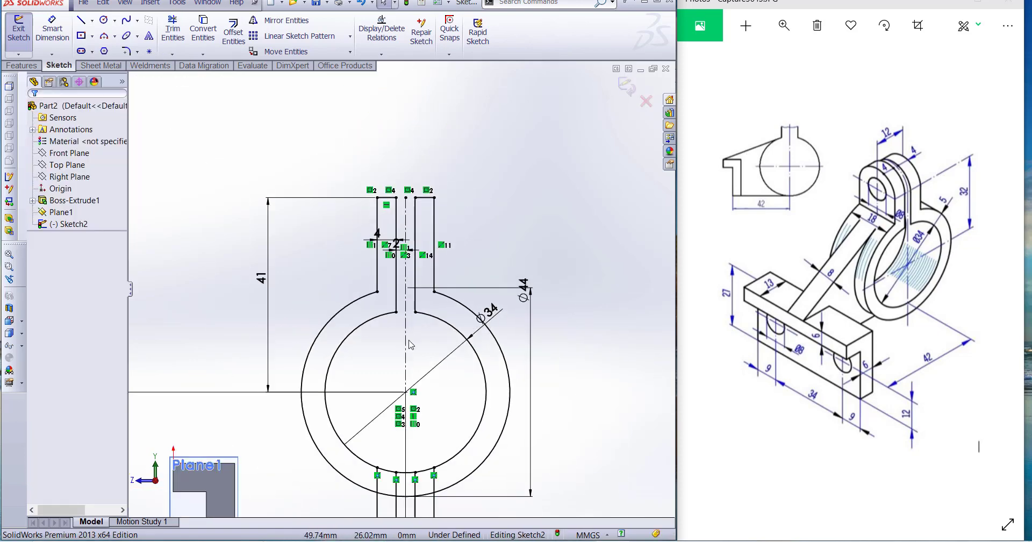
scroll(417, 481, "down", 4)
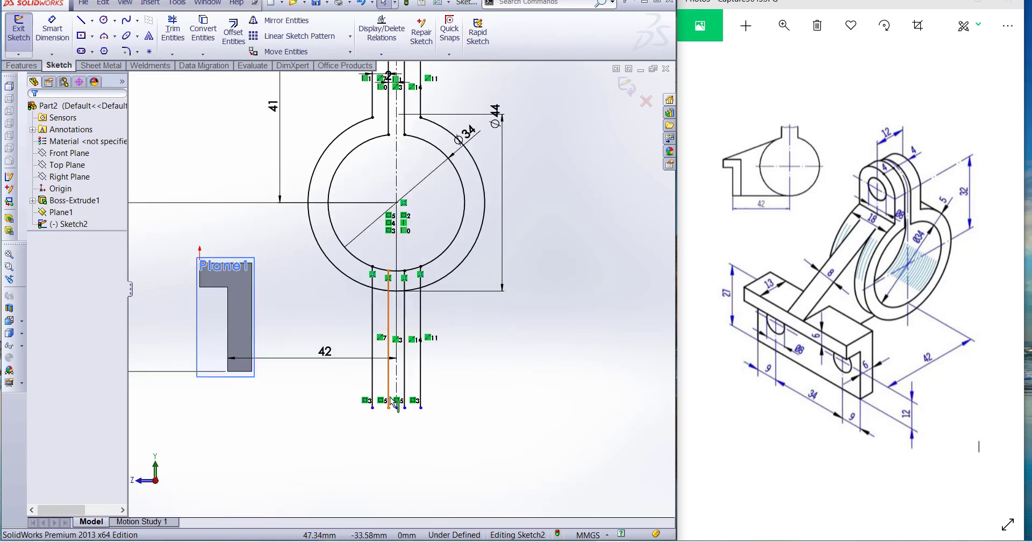
mouse_move(450, 355)
left_mouse_down()
mouse_move(407, 383)
mouse_move(350, 389)
left_mouse_up()
key("Delete")
key("Delete")
scroll(468, 379, "up", 3)
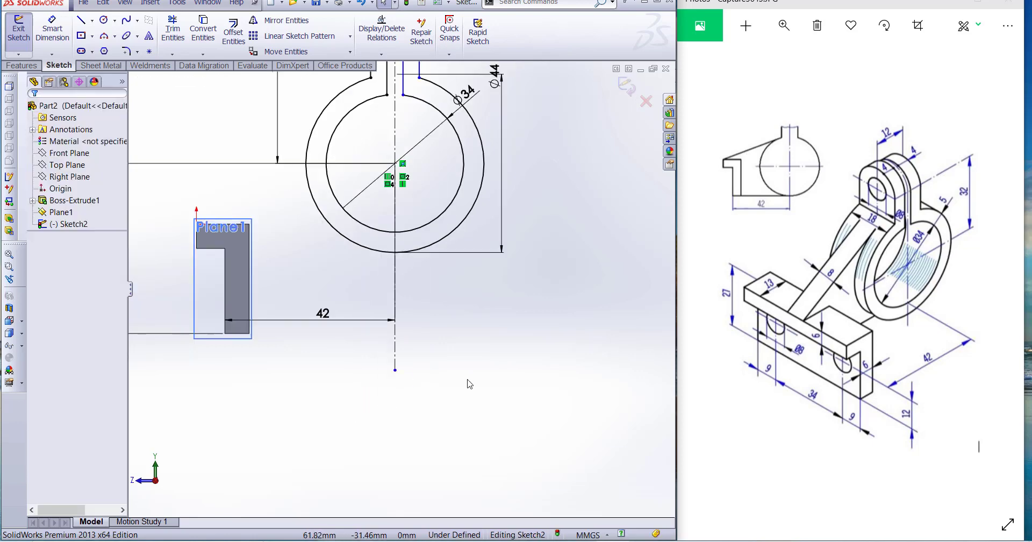
Check the mirrored lug's vertical lines and undo the deletion of the segments below the ring
scroll(446, 174, "down", 5)
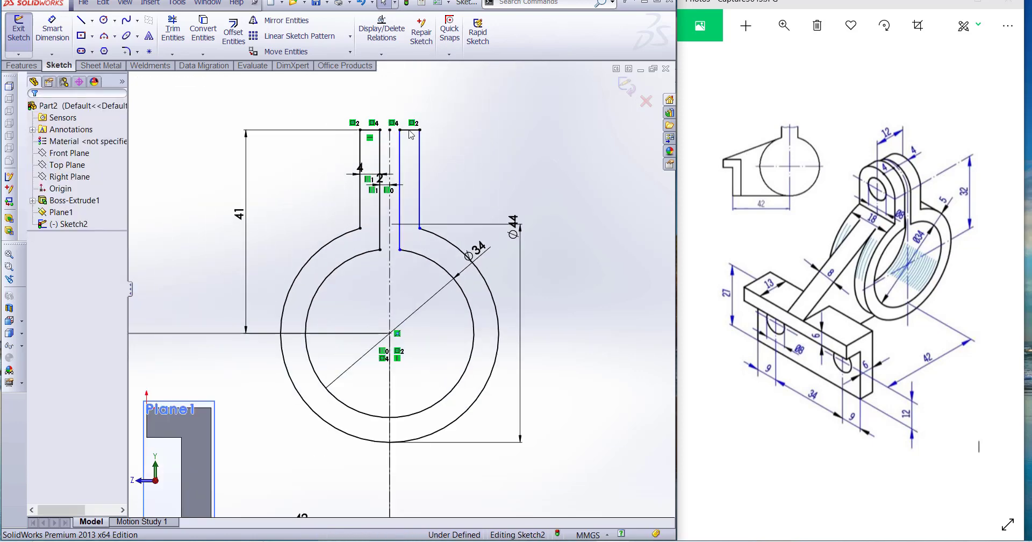
scroll(507, 200, "up", 5)
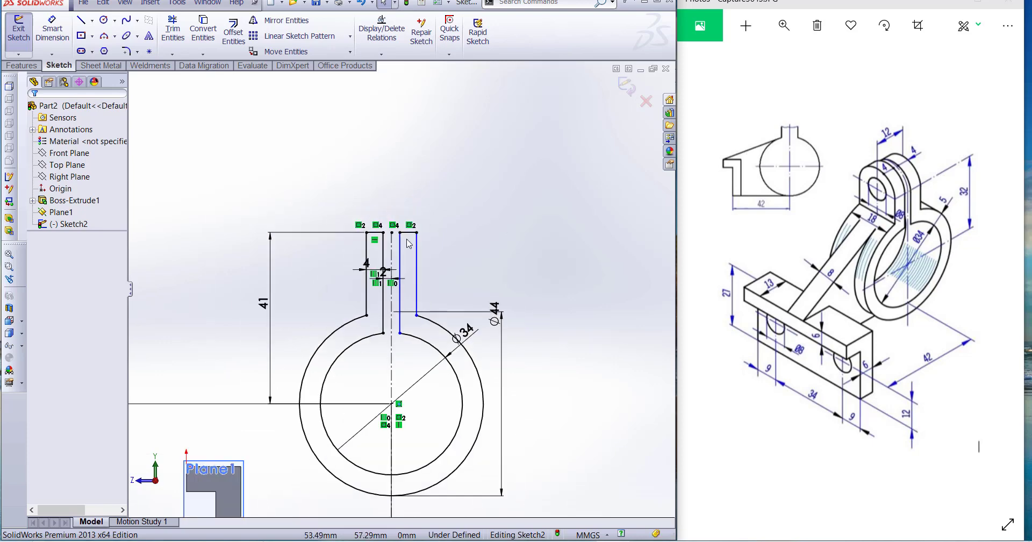
scroll(406, 277, "down", 6)
scroll(406, 277, "up", 2)
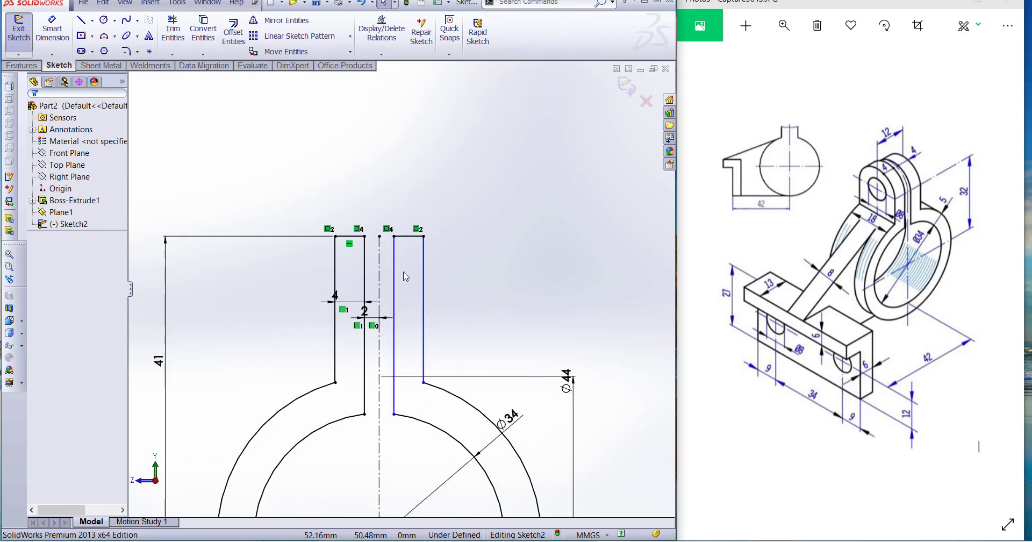
left_click(423, 273, "ctrl")
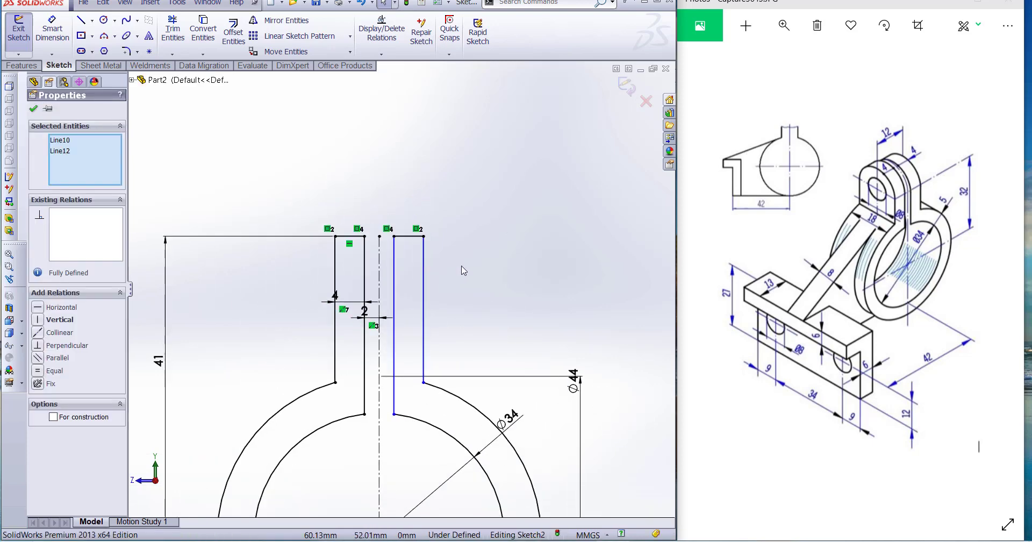
scroll(463, 271, "up", 3)
left_click(465, 270)
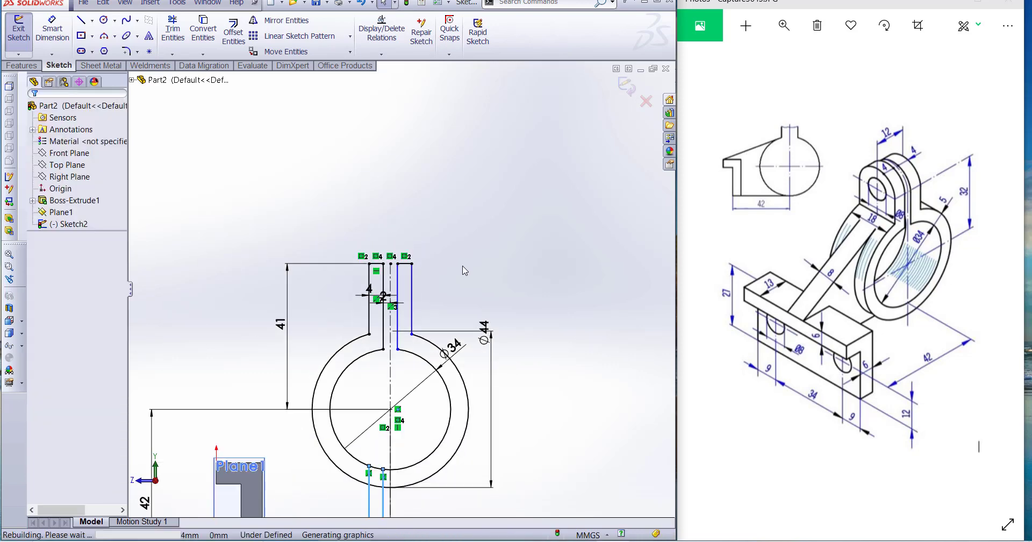
scroll(462, 272, "up", 2)
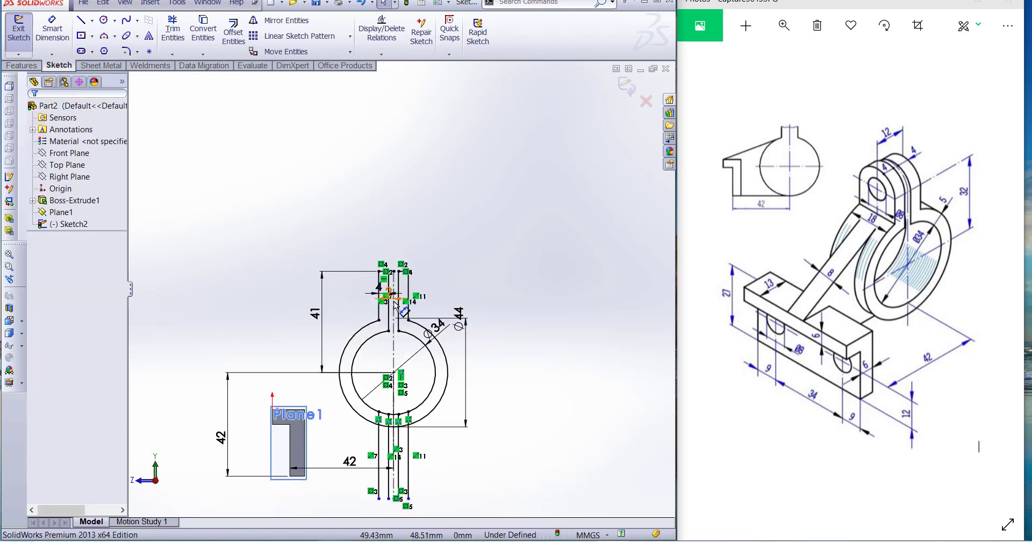
Exit the sketch of the ring and its two lugs
scroll(387, 311, "down", 3)
scroll(422, 302, "down", 4)
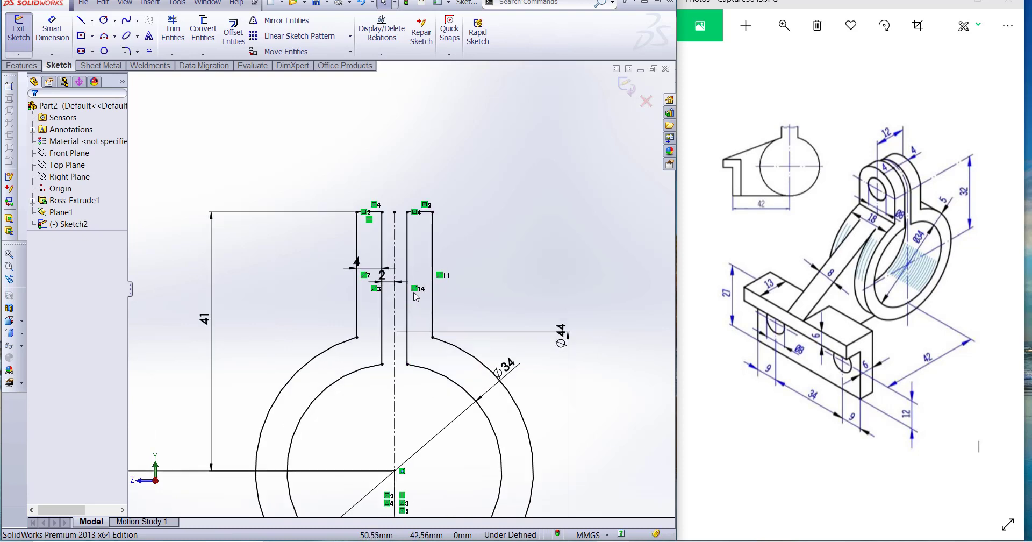
scroll(483, 258, "up", 2)
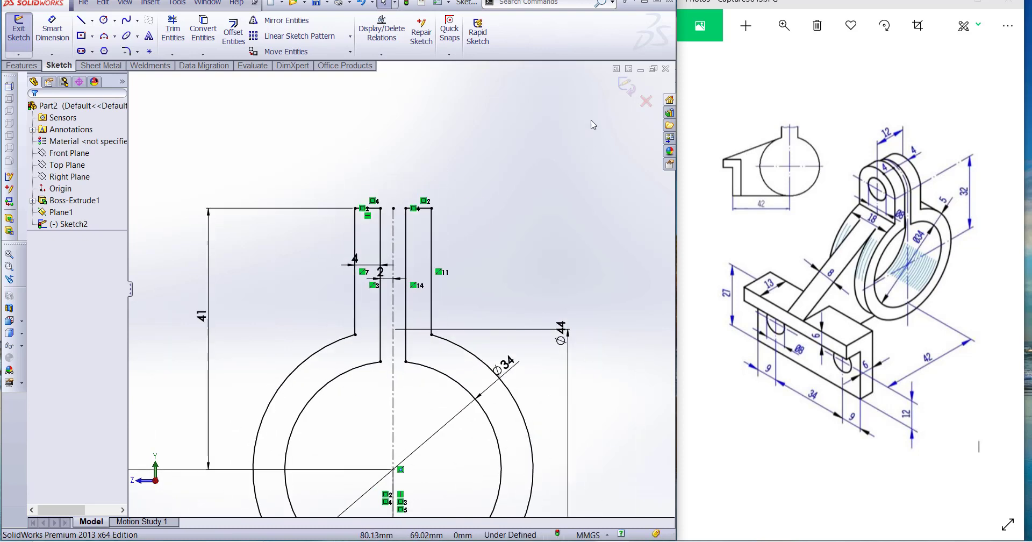
left_click(627, 86)
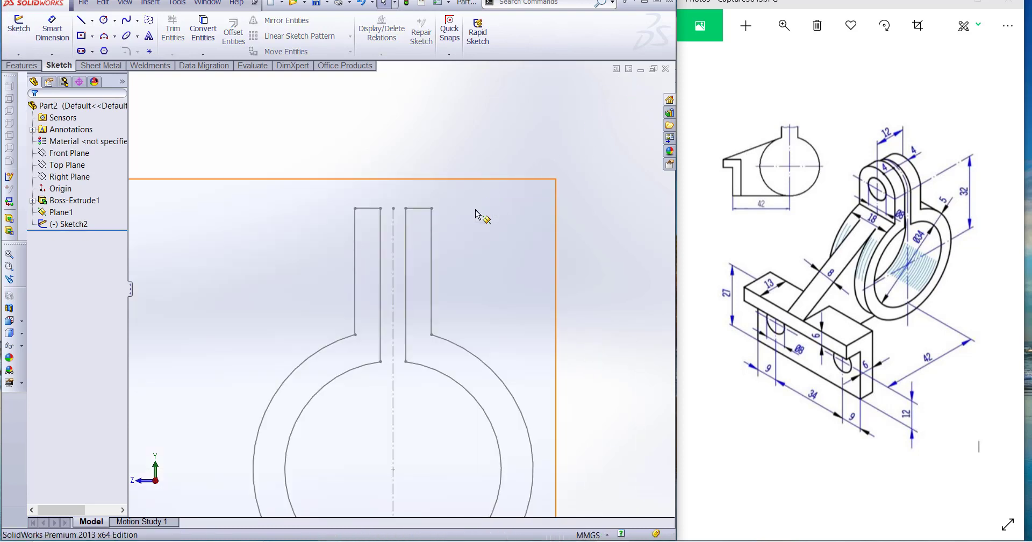
Extrude the ring-and-lug contour 18 mm as a blind boss in the reversed direction with merged result
mouse_move(334, 162)
middle_mouse_down()
mouse_move(371, 189)
mouse_move(373, 204)
middle_mouse_up()
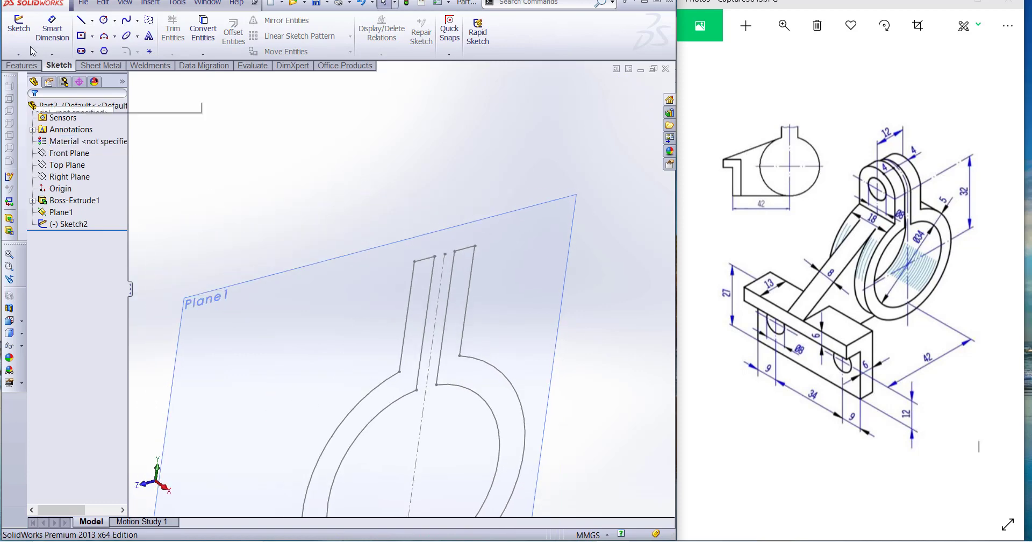
left_click(19, 65)
left_click(24, 31)
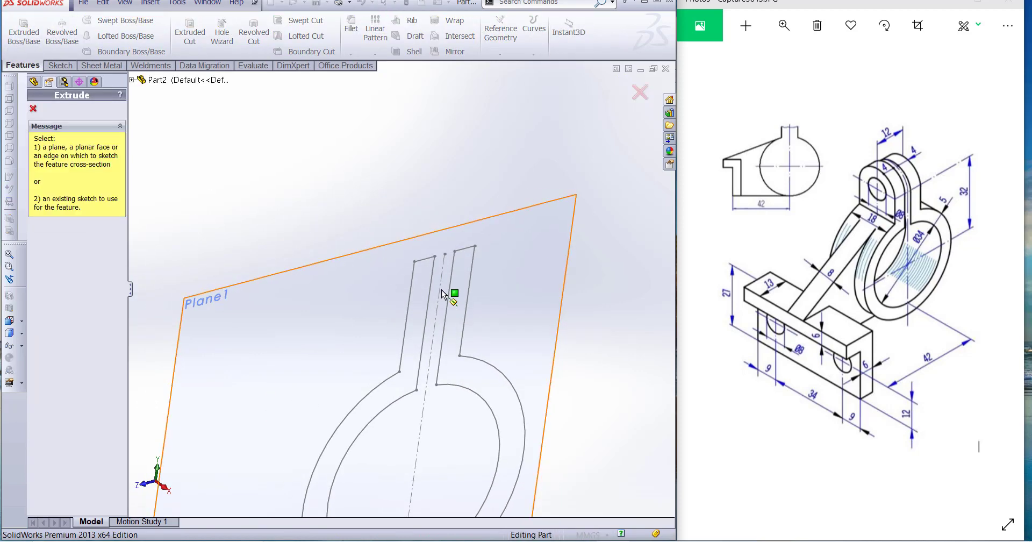
left_click(430, 269)
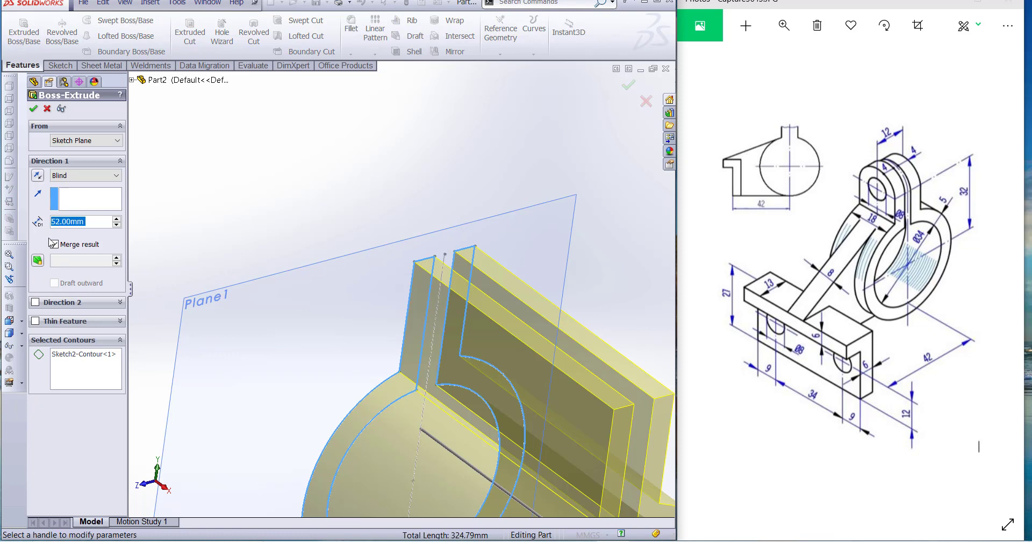
left_click(38, 176)
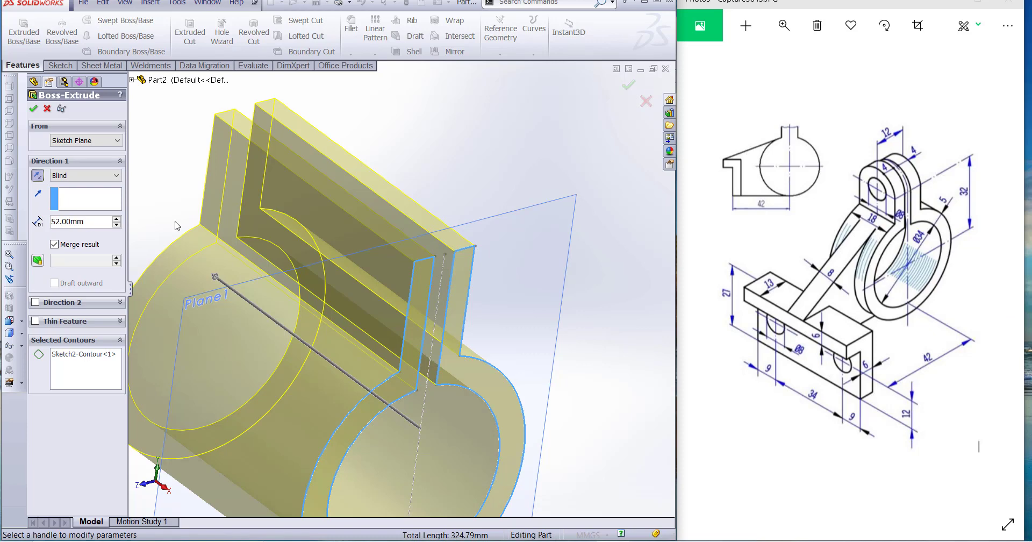
type("18")
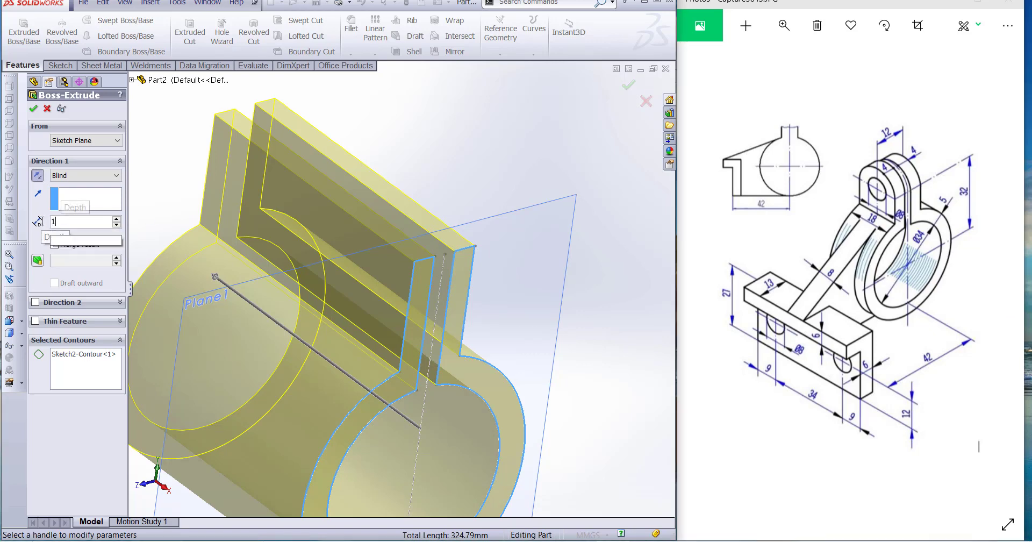
key("Return")
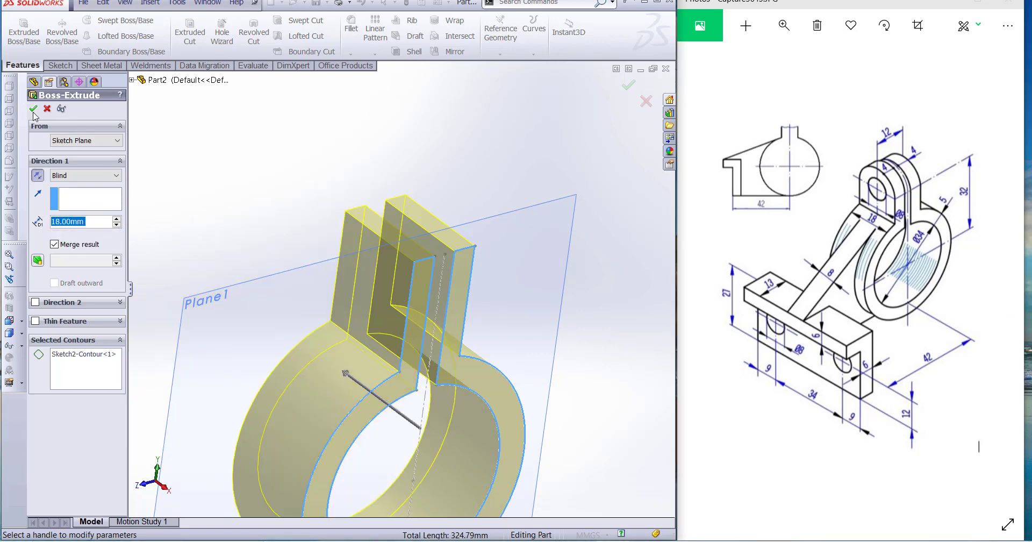
key("Return")
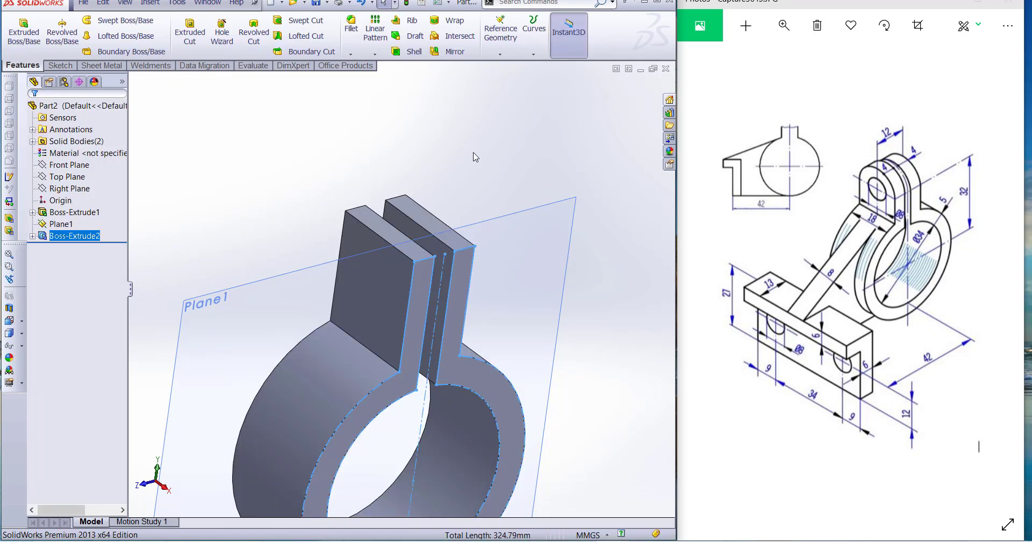
scroll(472, 156, "up", 3)
mouse_move(531, 327)
middle_mouse_down()
mouse_move(486, 329)
mouse_move(527, 312)
middle_mouse_up()
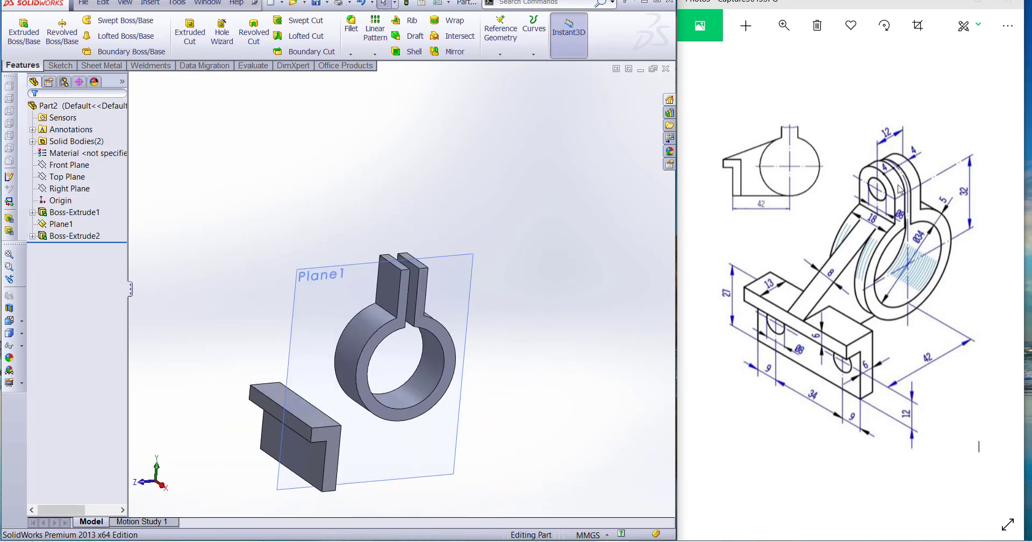
Round the four upper end edges of the two ring lugs with a constant 9 mm radius fillet
scroll(412, 253, "down", 2)
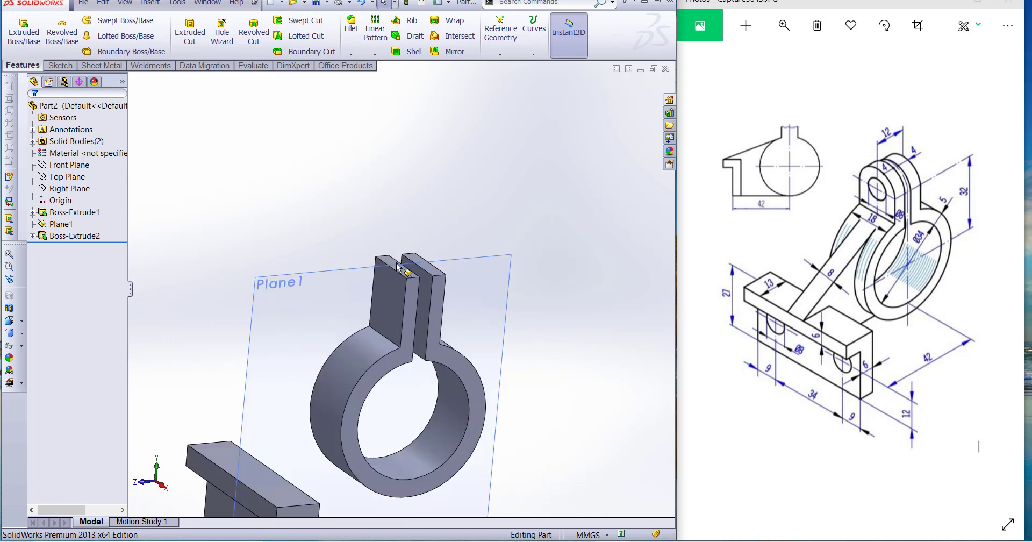
left_click(351, 24)
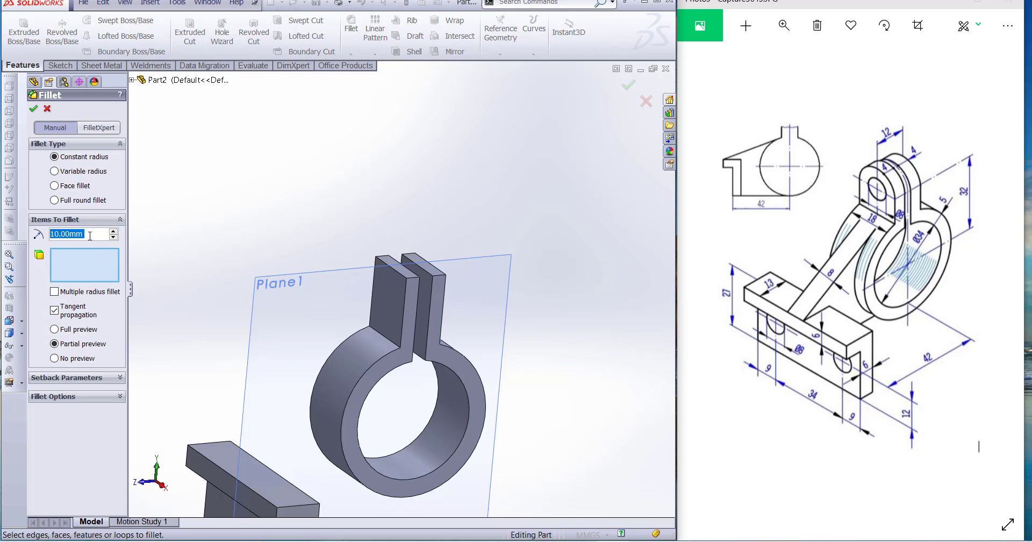
scroll(95, 235, "down", 1)
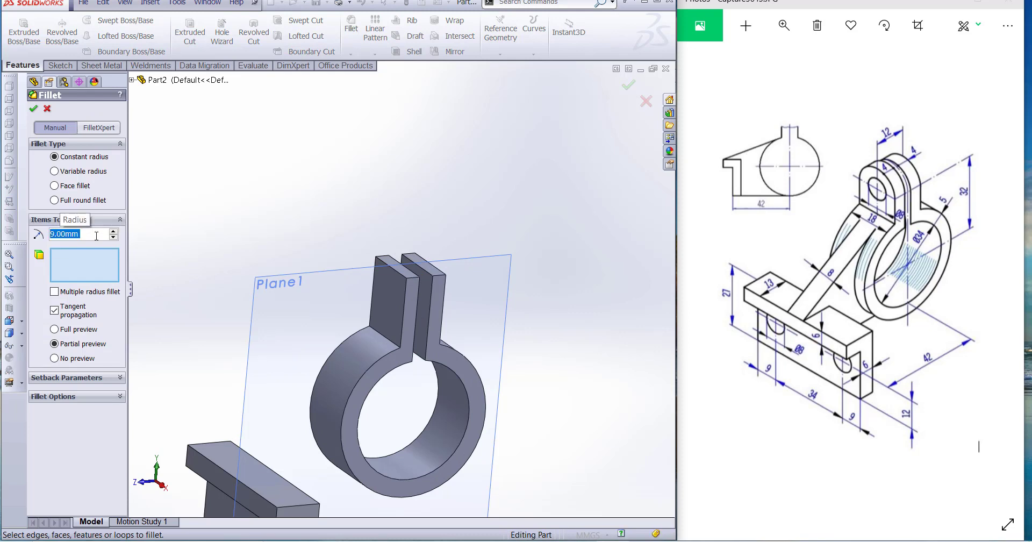
middle_click_drag(401, 290, 414, 288)
left_click(412, 276)
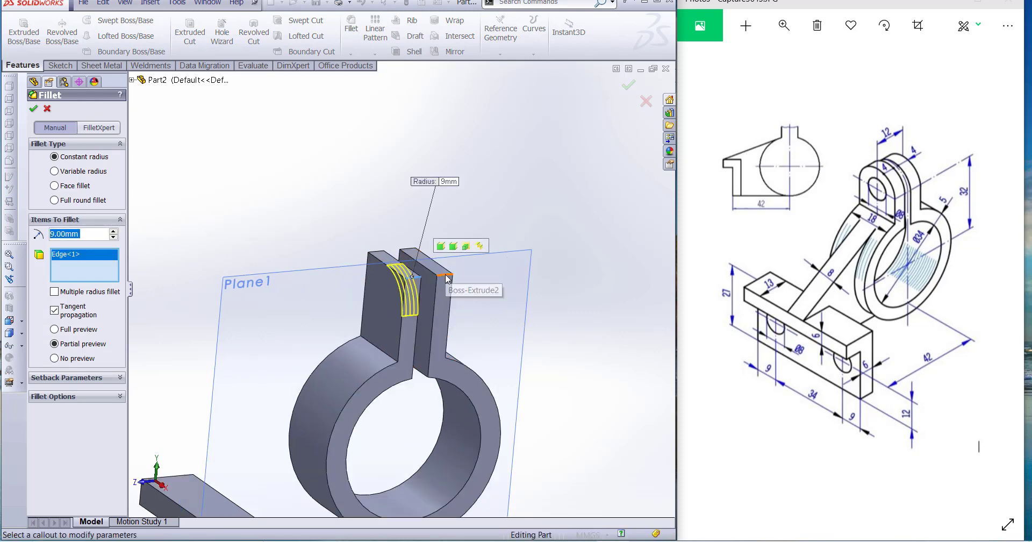
left_click(381, 263)
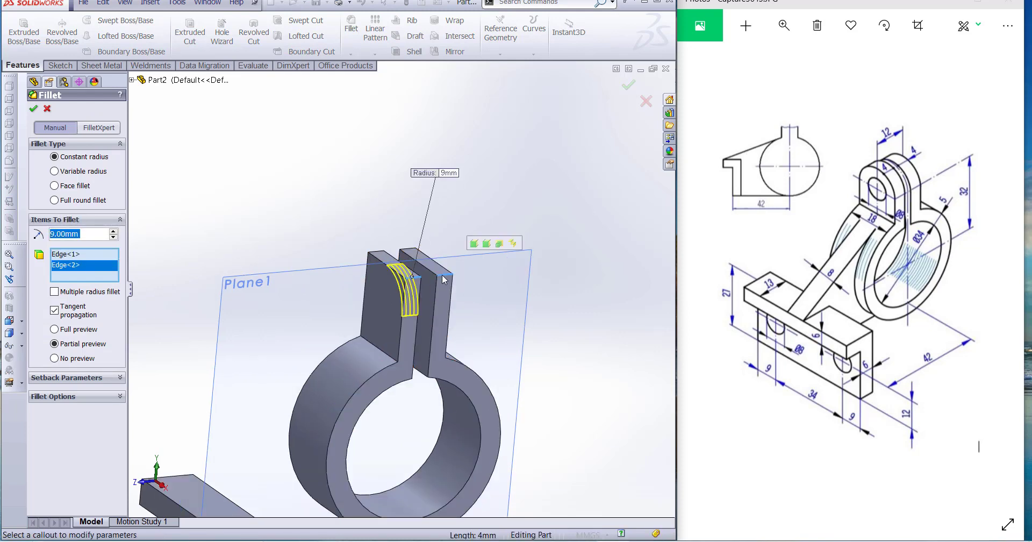
left_click(411, 253)
left_click(411, 252)
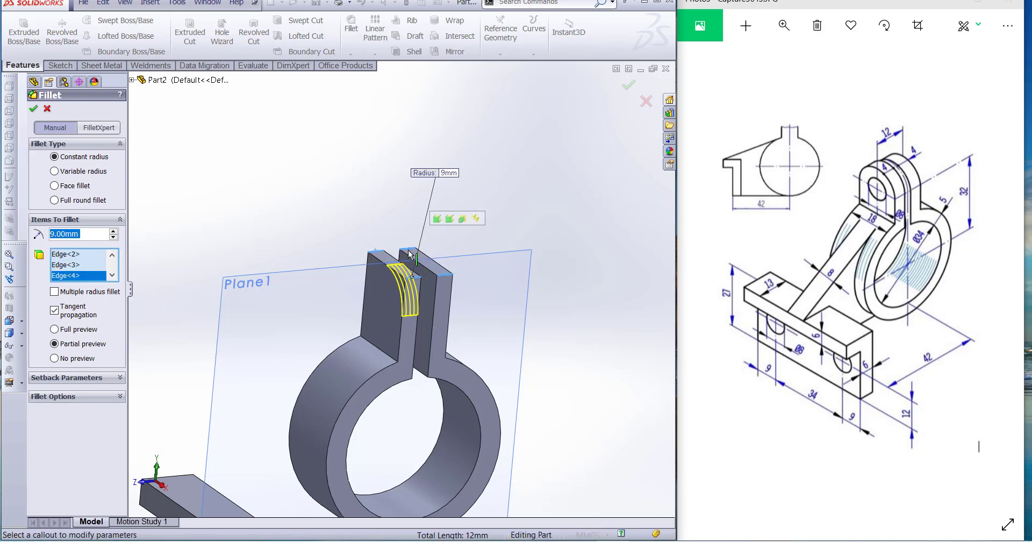
left_click(34, 110)
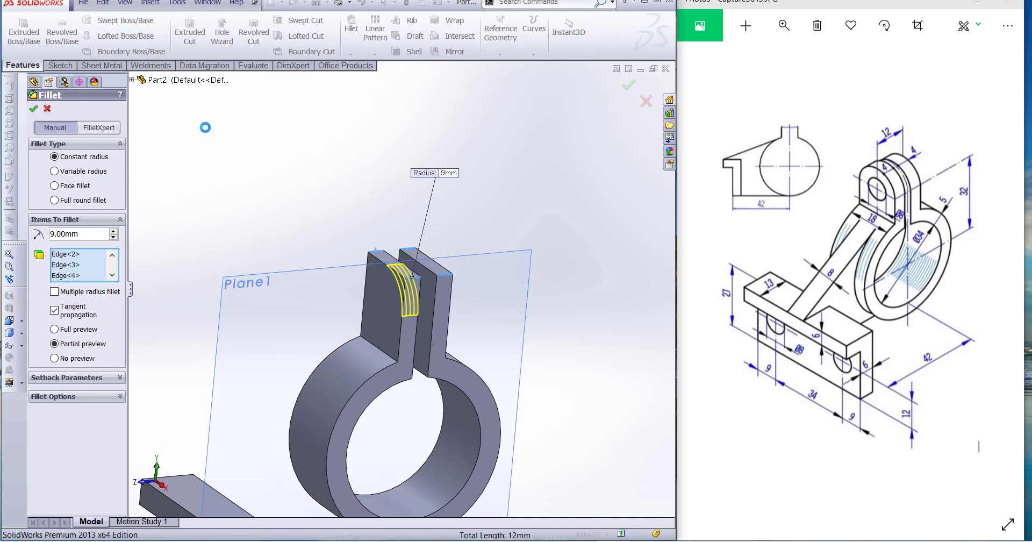
Sketch a circle about 11 mm in diameter on the outer lug face, centered on the lug's rounded end
middle_click_drag(548, 230, 578, 325)
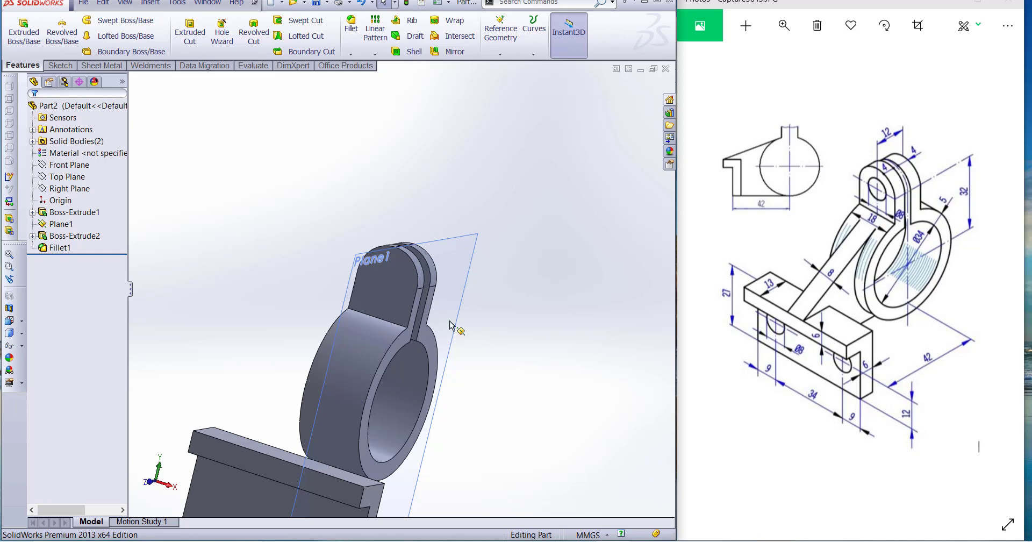
left_click(402, 277)
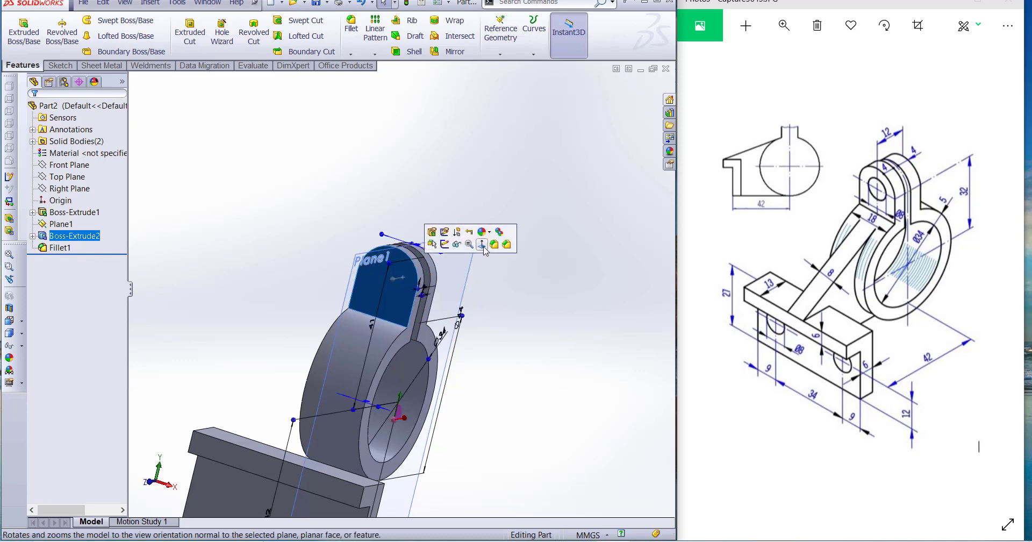
left_click(484, 247)
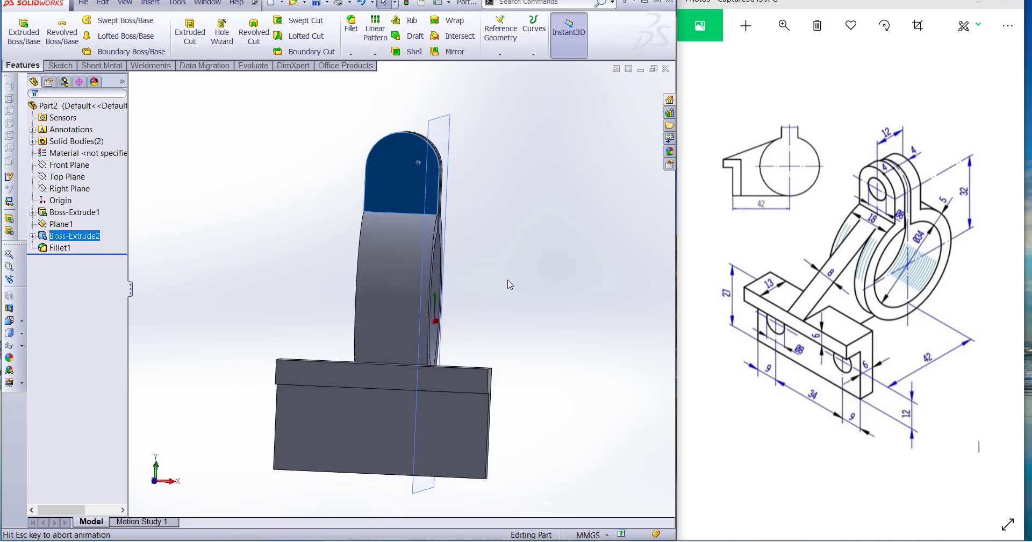
left_click(195, 32)
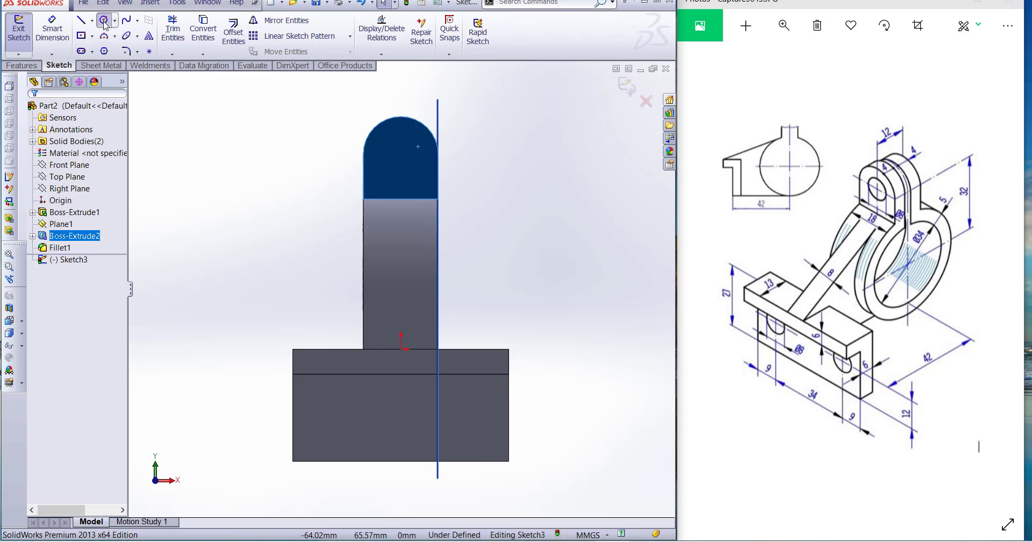
left_click(105, 24)
scroll(421, 200, "up", 3)
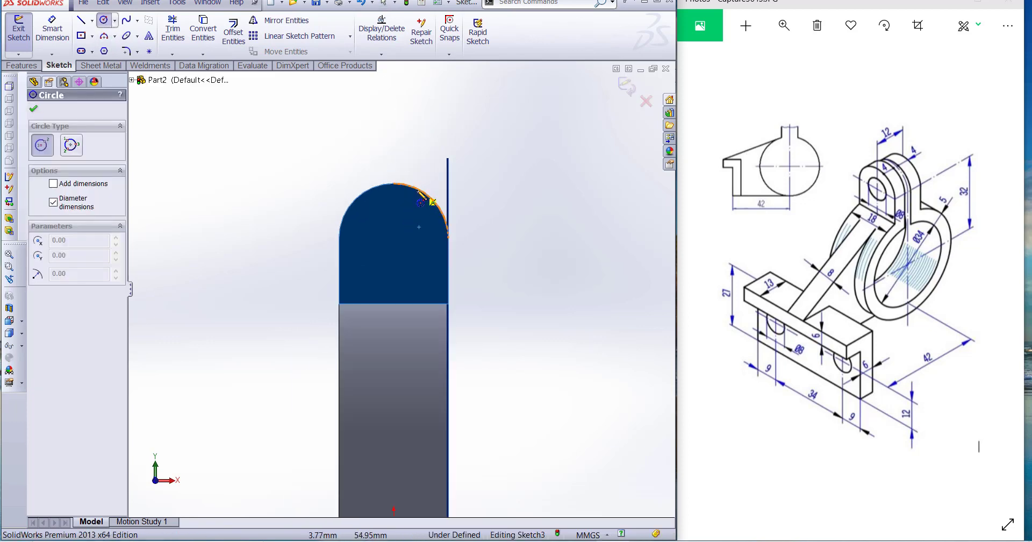
left_click(393, 237)
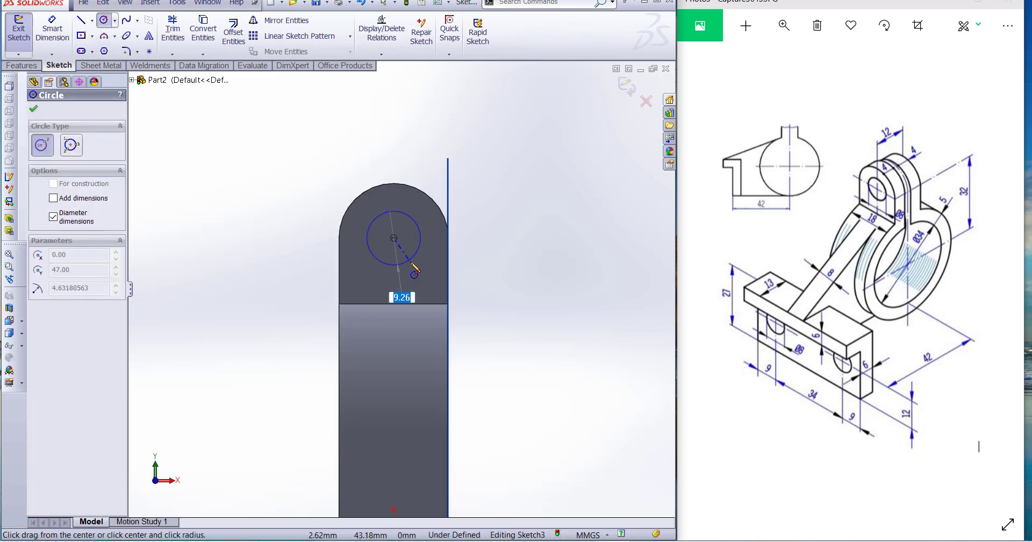
left_click(381, 263)
Dimension the lug circle's diameter at 8 mm
left_click(52, 30)
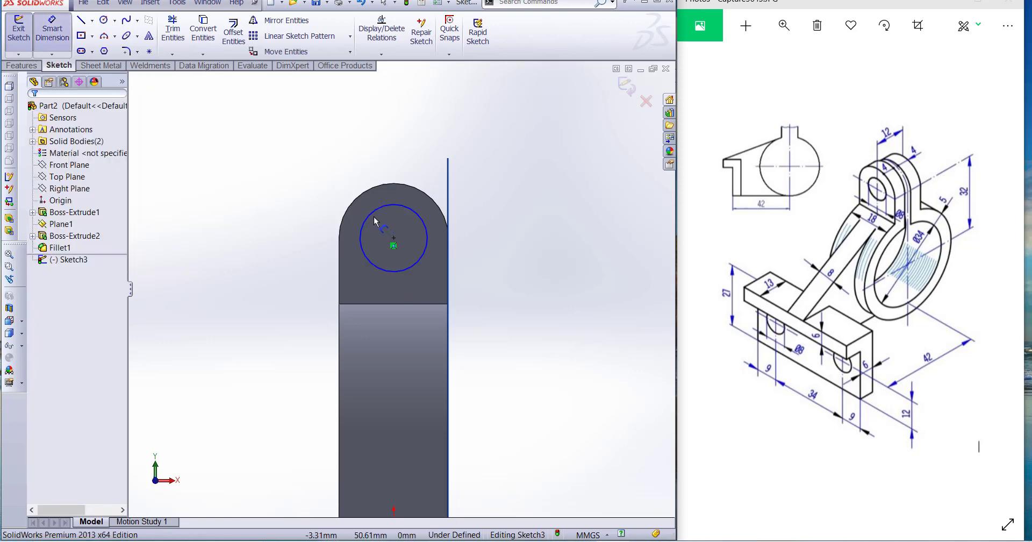
left_click(375, 221)
left_click(272, 226)
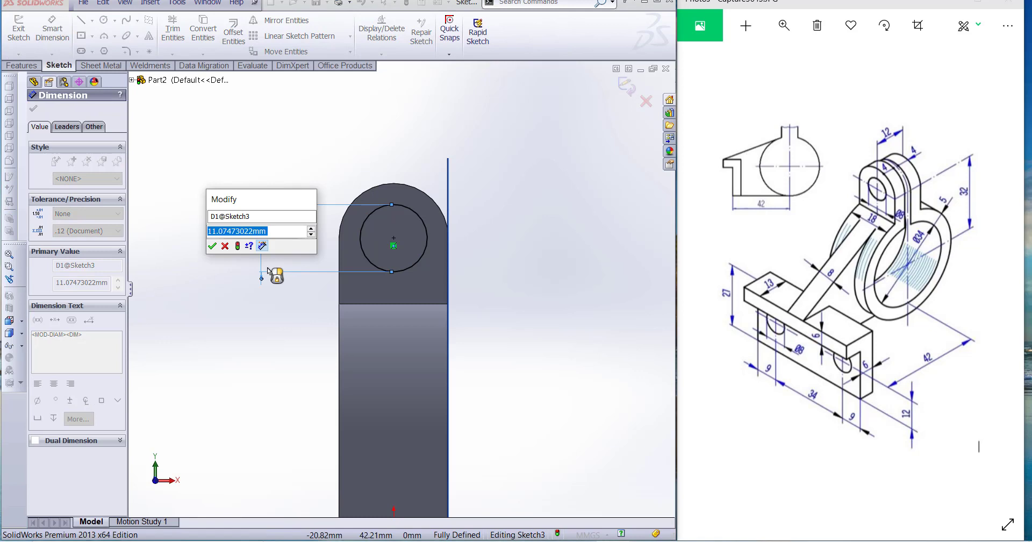
type("8")
key("Return")
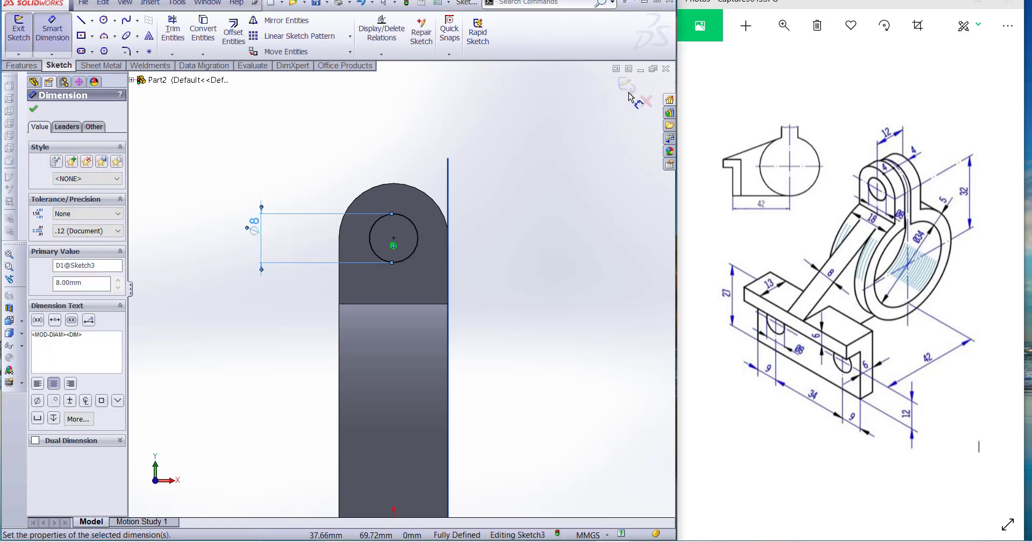
Cut the circle 18 mm deep as a blind extrusion through both lugs
left_click(632, 96)
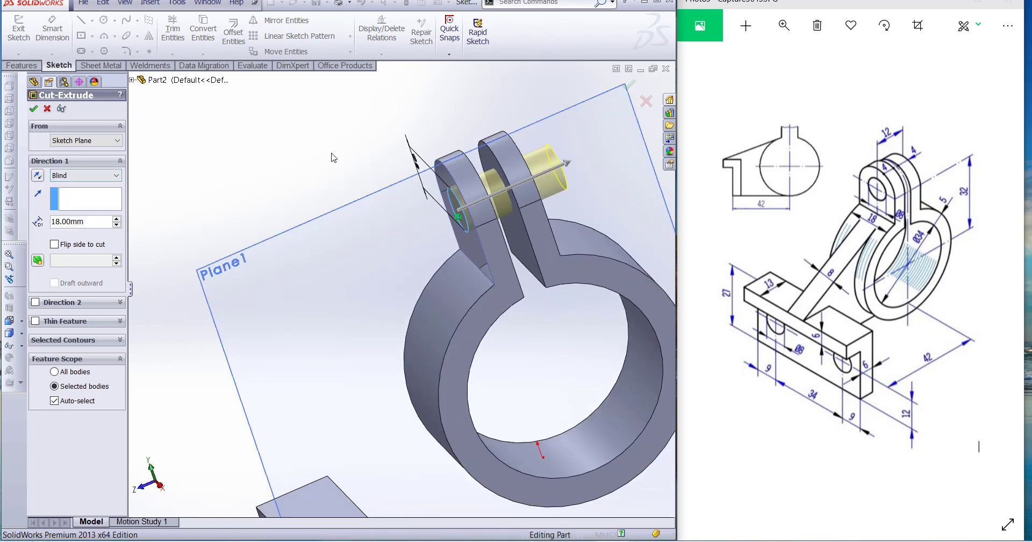
key("Return")
middle_click_drag(334, 156, 355, 226)
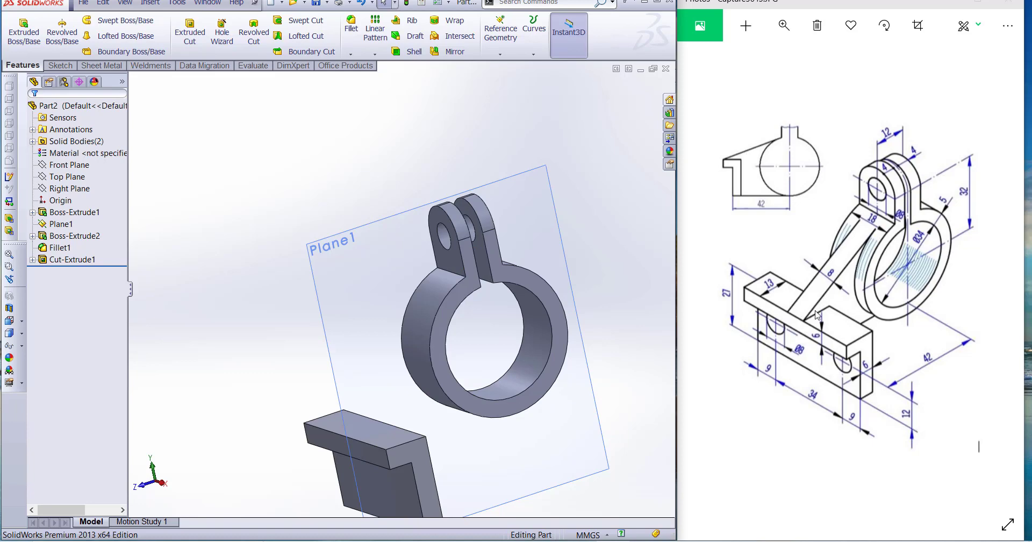
Start a new sketch on the Right Plane, with the view normal to it
scroll(360, 347, "up", 2)
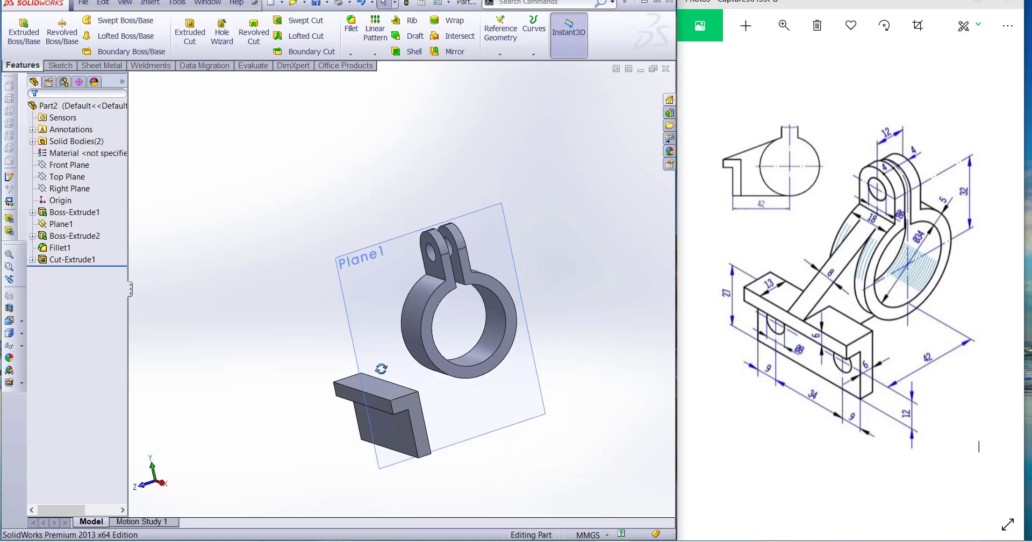
middle_click_drag(381, 368, 371, 344)
right_click(63, 226)
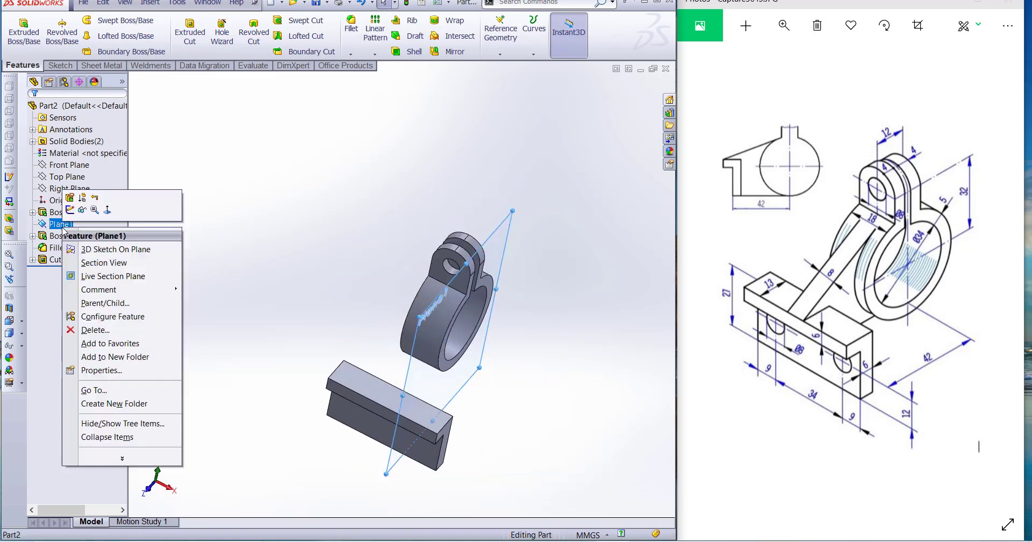
key("Escape")
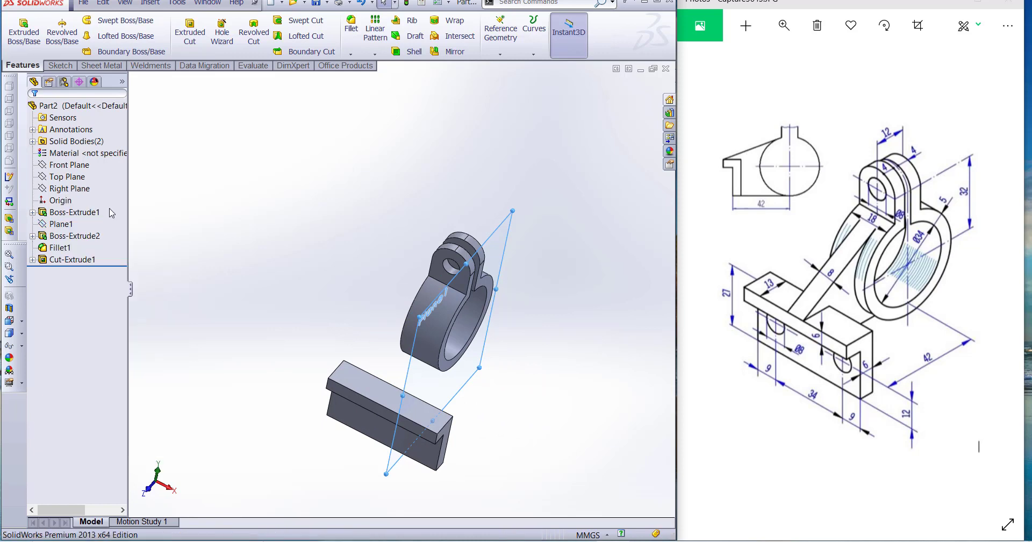
left_click(79, 188)
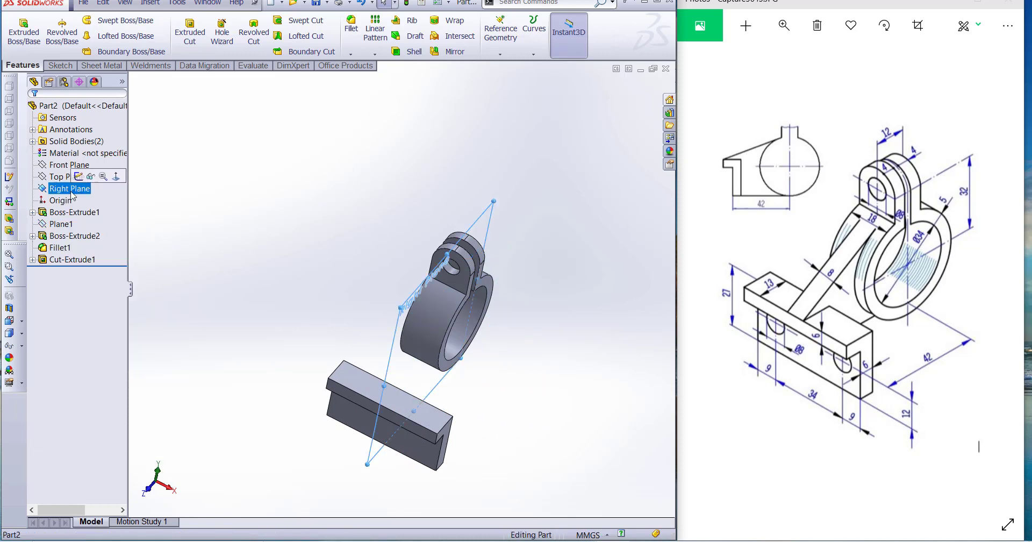
left_click(120, 182)
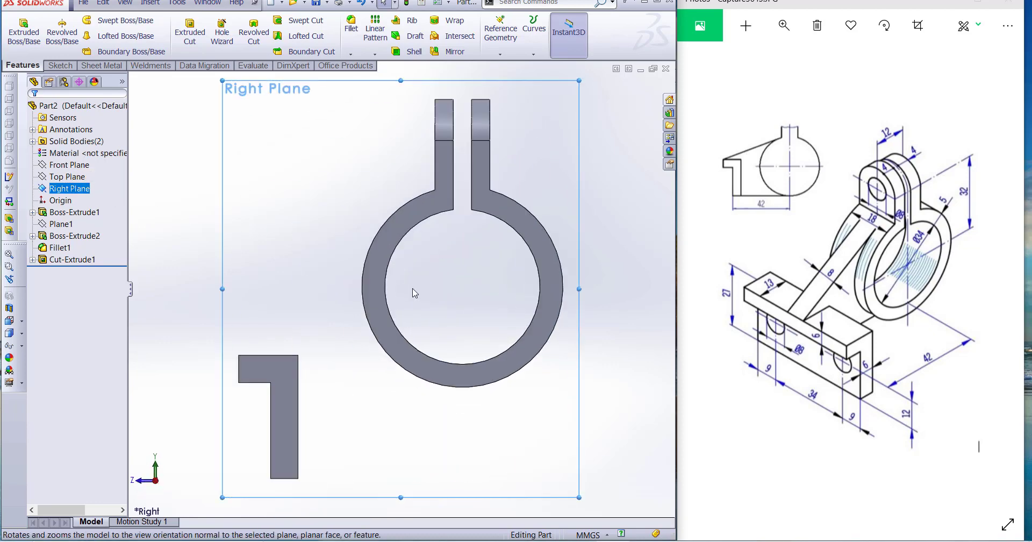
key("Escape")
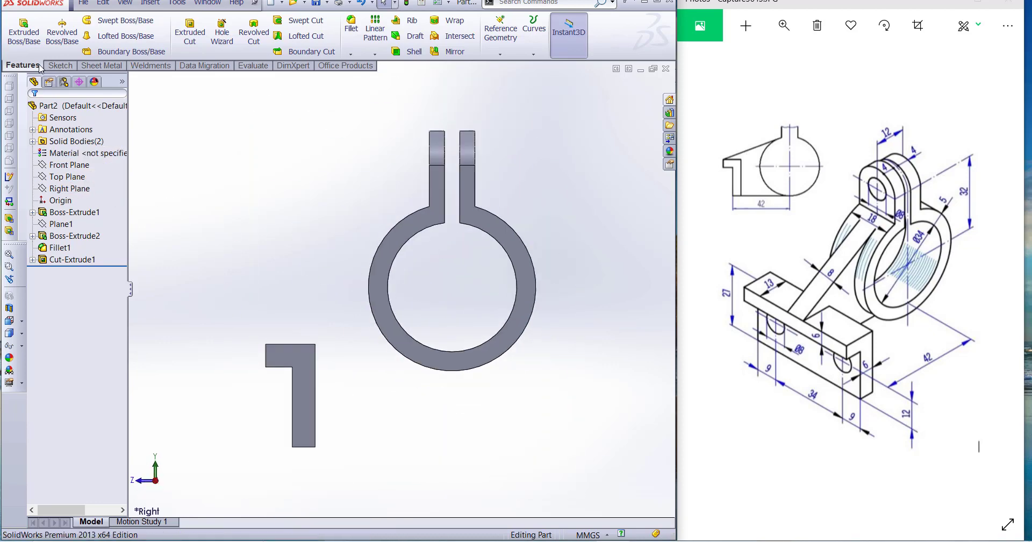
left_click(61, 66)
left_click(19, 27)
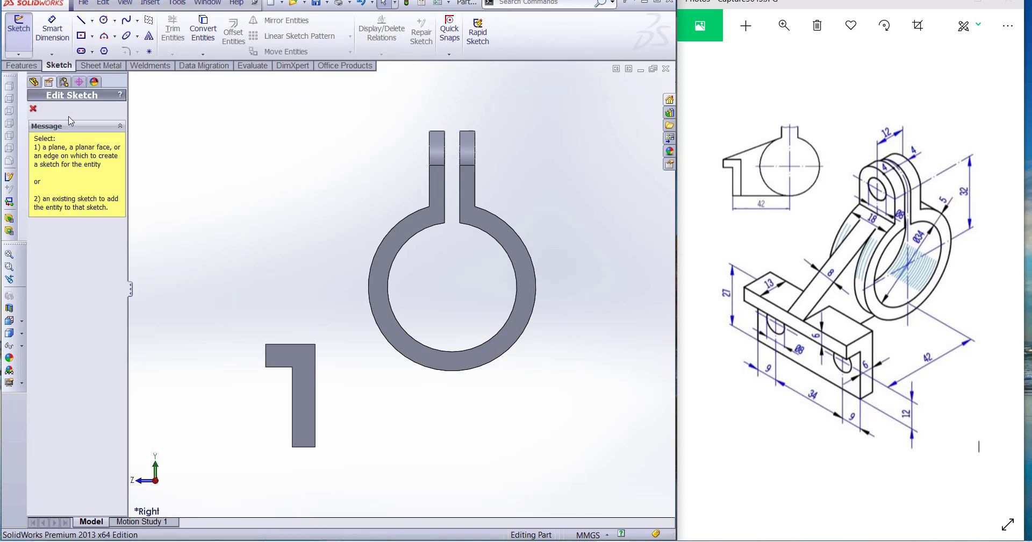
left_click(132, 79)
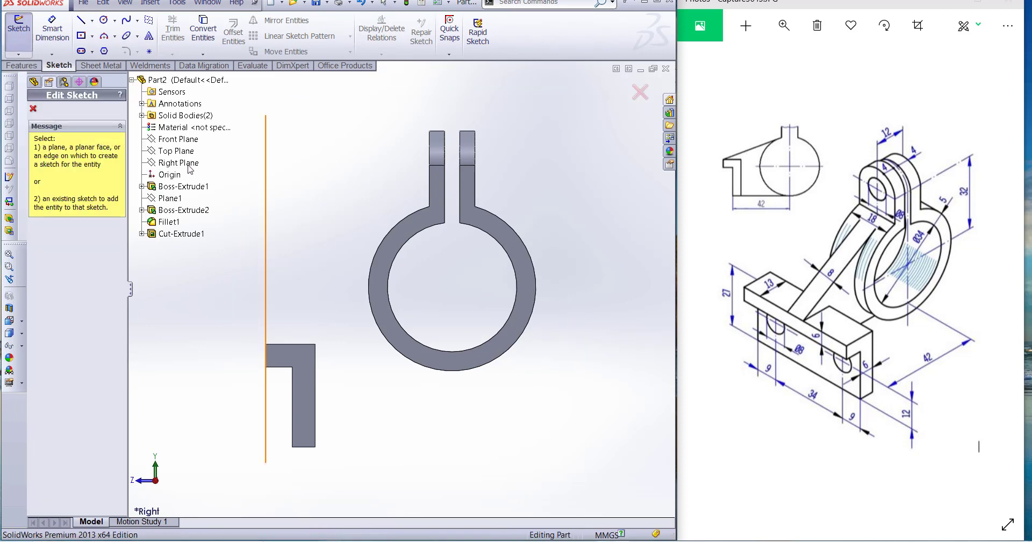
left_click(190, 163)
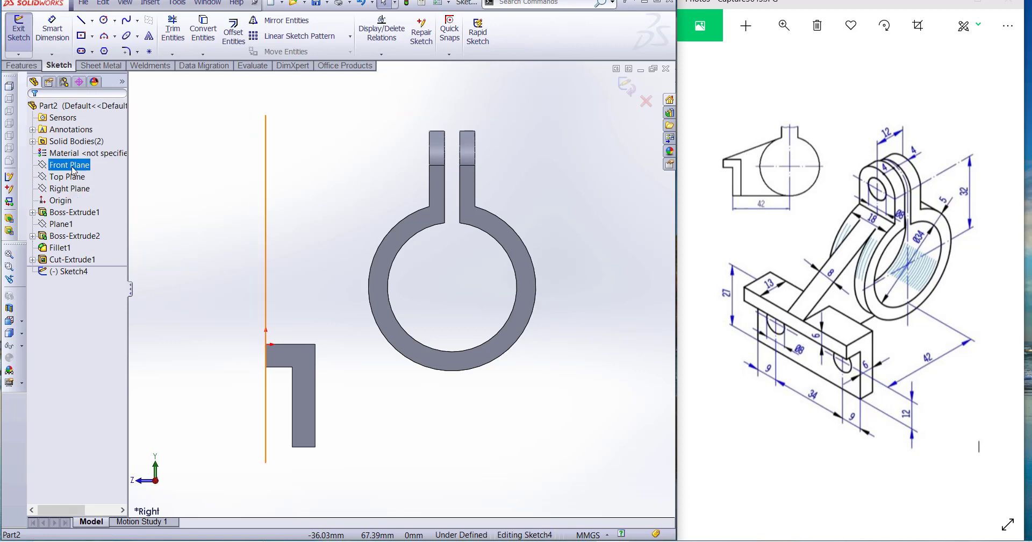
left_click(75, 193)
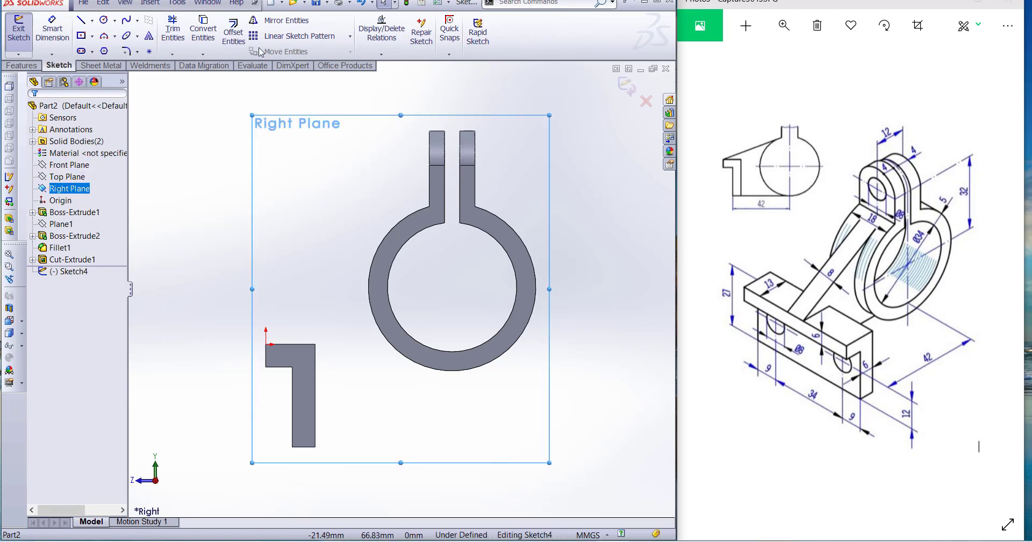
Convert the ring's outer circular edge into the new sketch
left_click(205, 33)
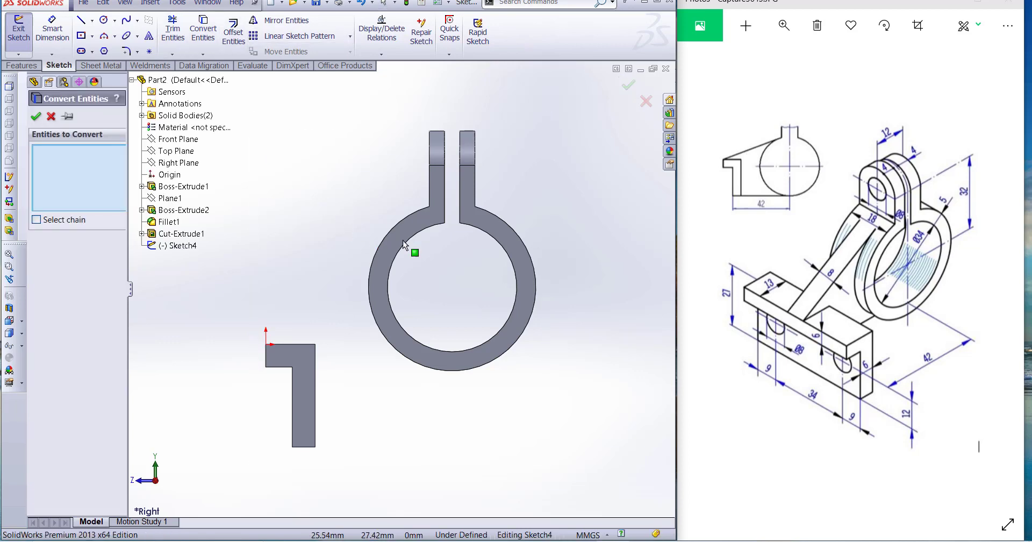
left_click(410, 222)
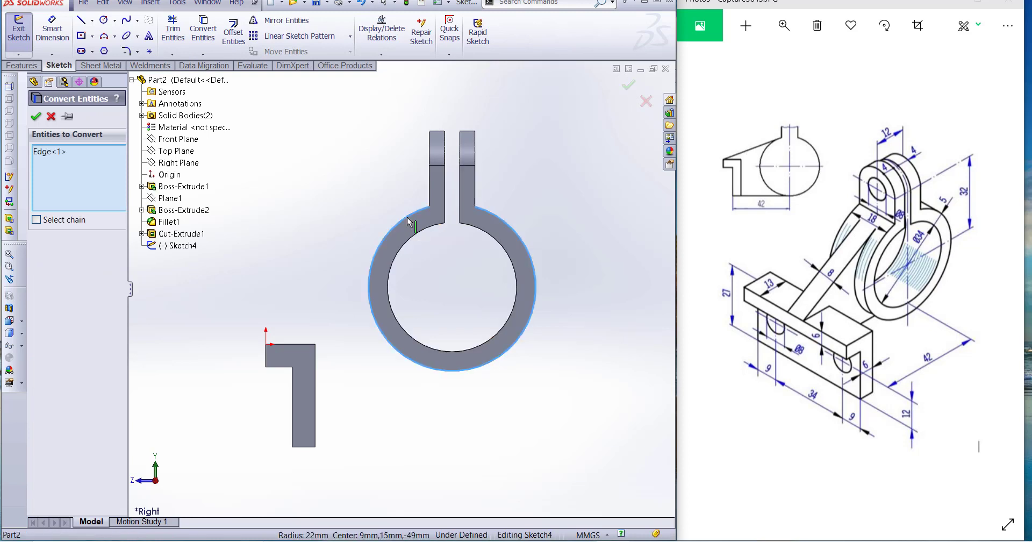
left_click(38, 118)
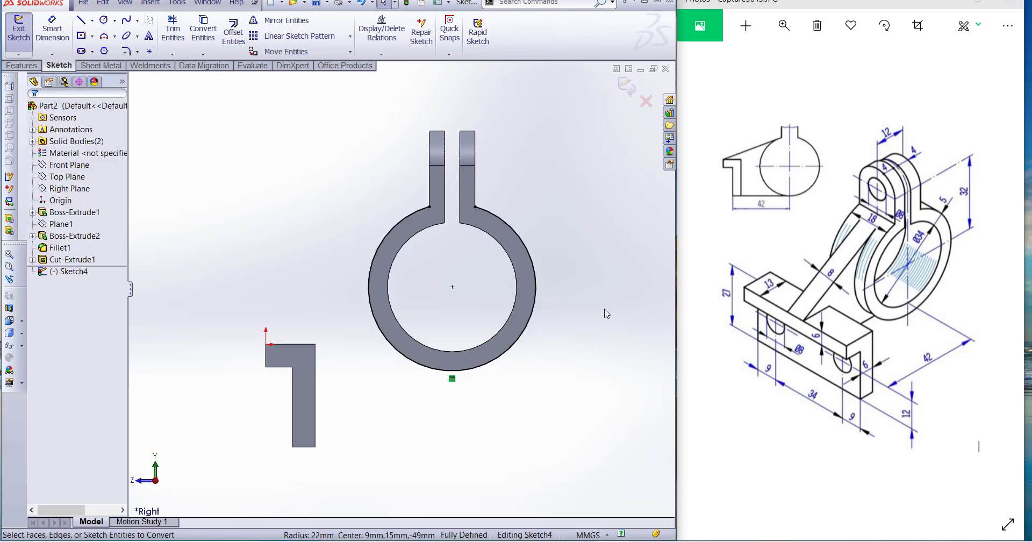
Sketch connected lines from the ring's upper outer arc to the base's top corner, 13 mm across, 7 mm down and horizontally to the ring's lowest point
left_click(81, 20)
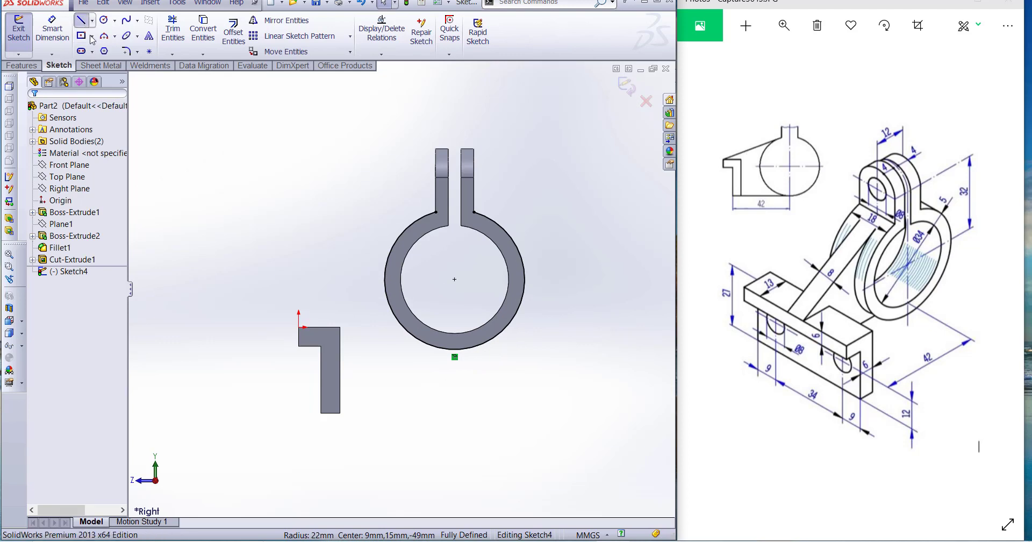
left_click(403, 235)
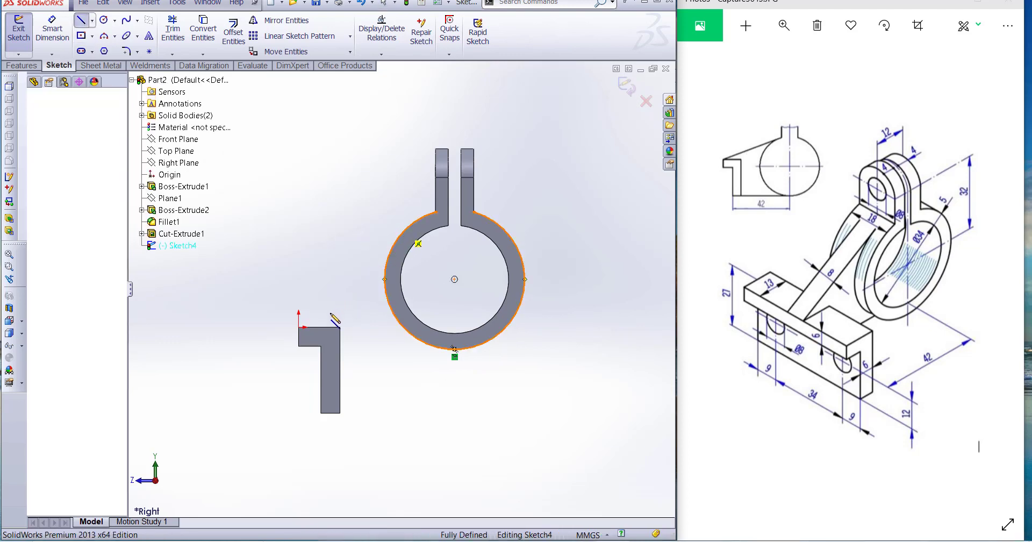
left_click(299, 327)
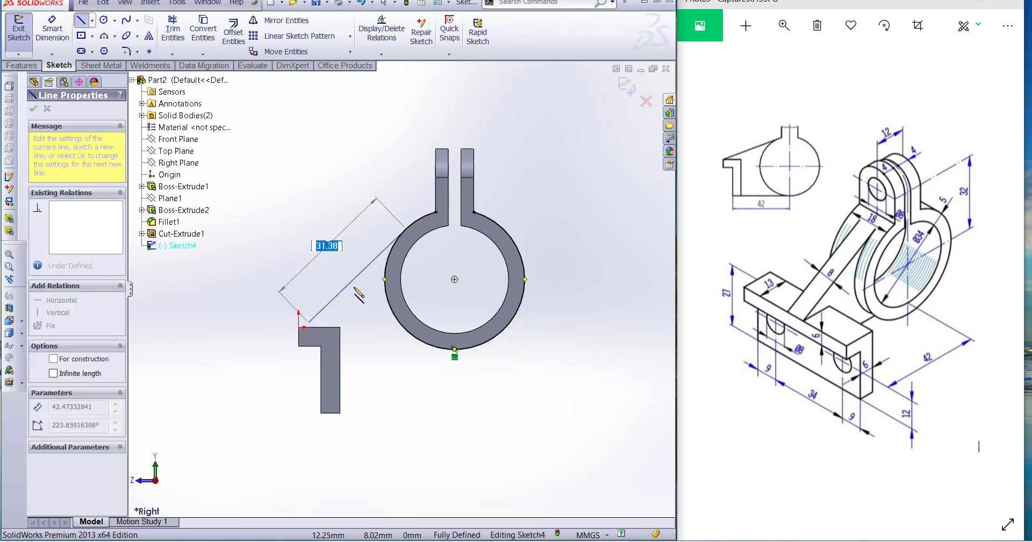
left_click(340, 327)
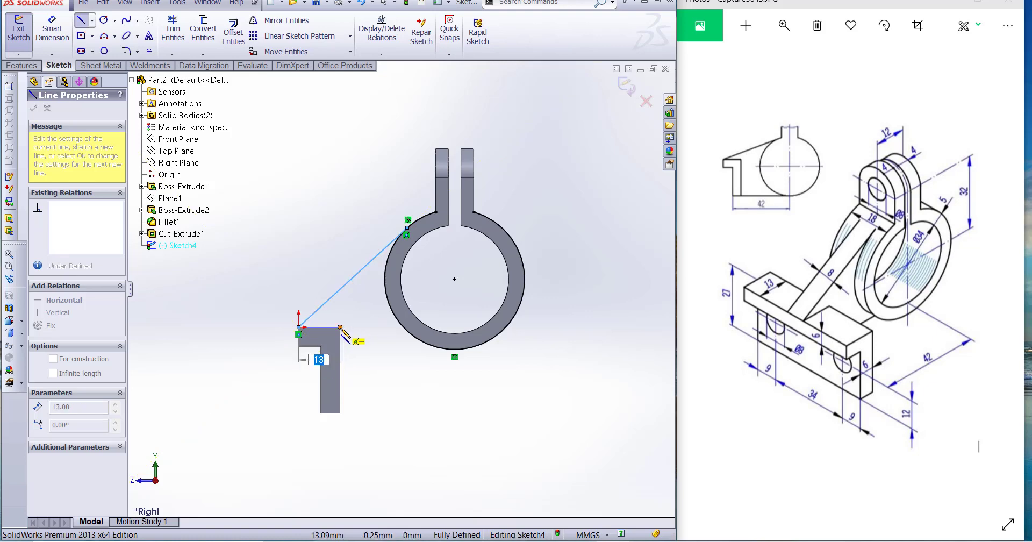
left_click(340, 327)
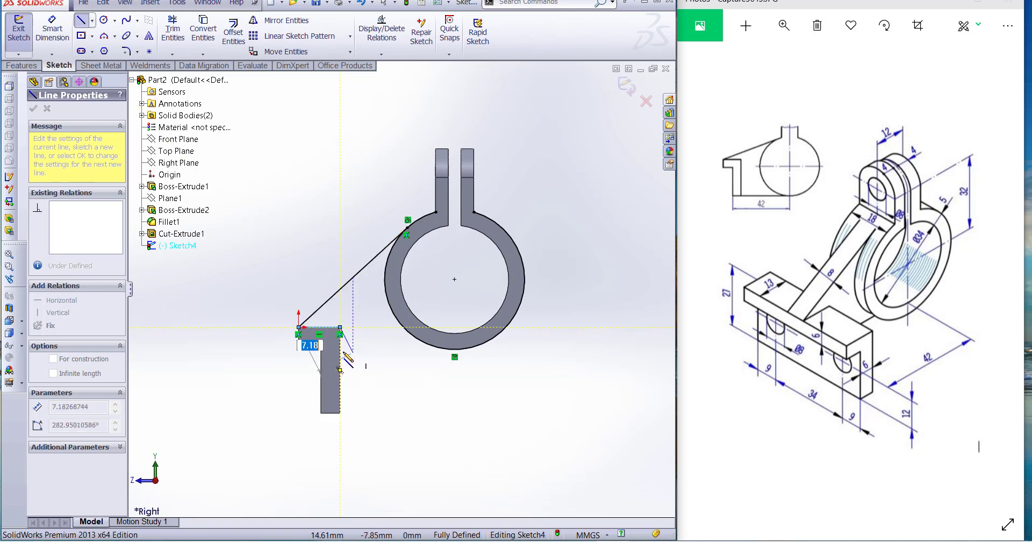
left_click(340, 350)
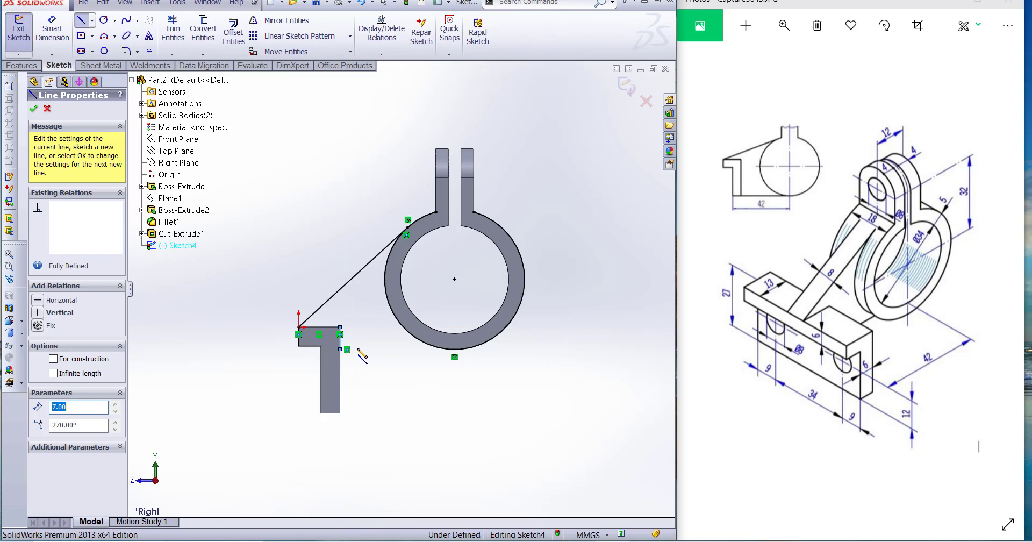
left_click(454, 349)
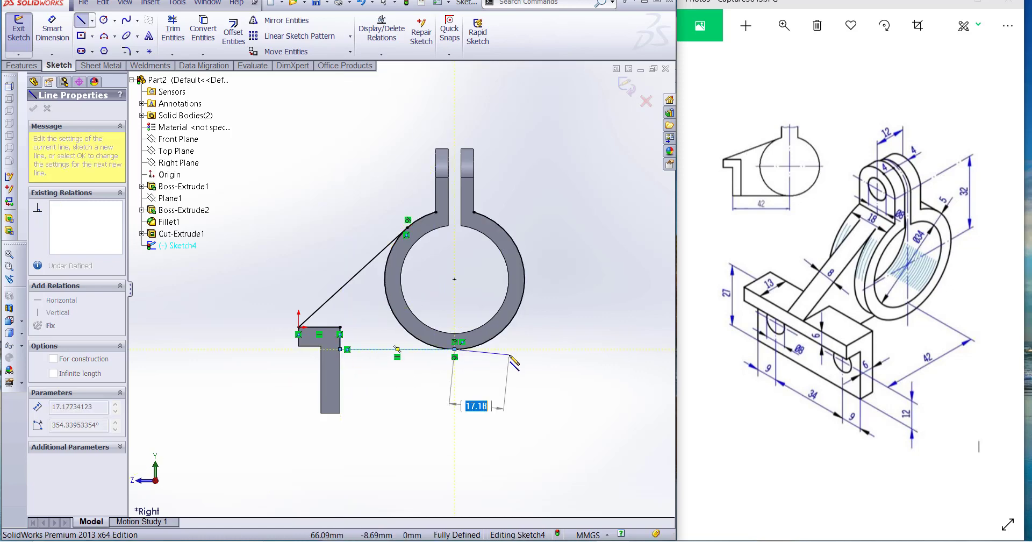
key("Escape")
Trim the converted ring arc so only the portion between the sloped and horizontal lines remains
scroll(407, 323, "down", 5)
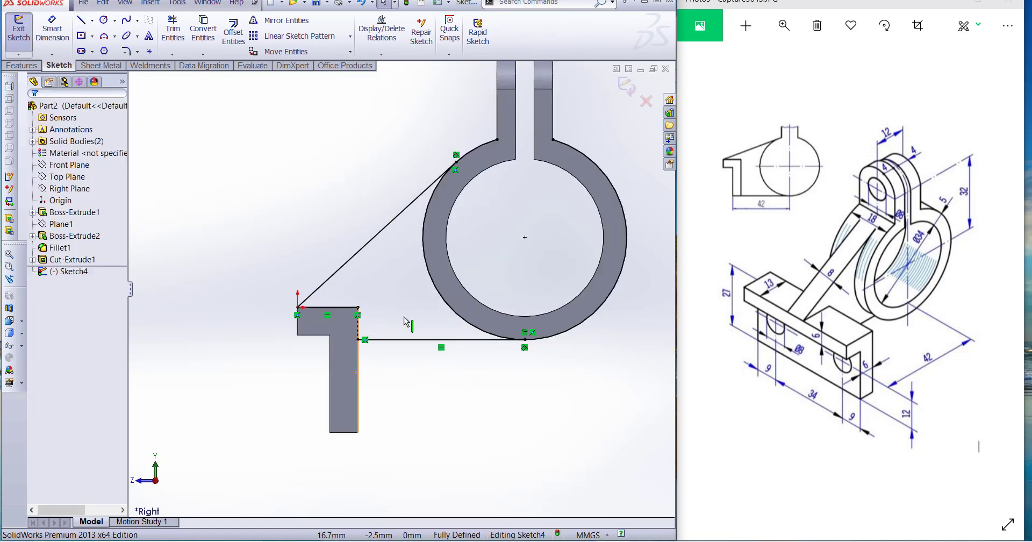
scroll(407, 317, "up", 3)
scroll(487, 277, "down", 3)
scroll(425, 264, "up", 2)
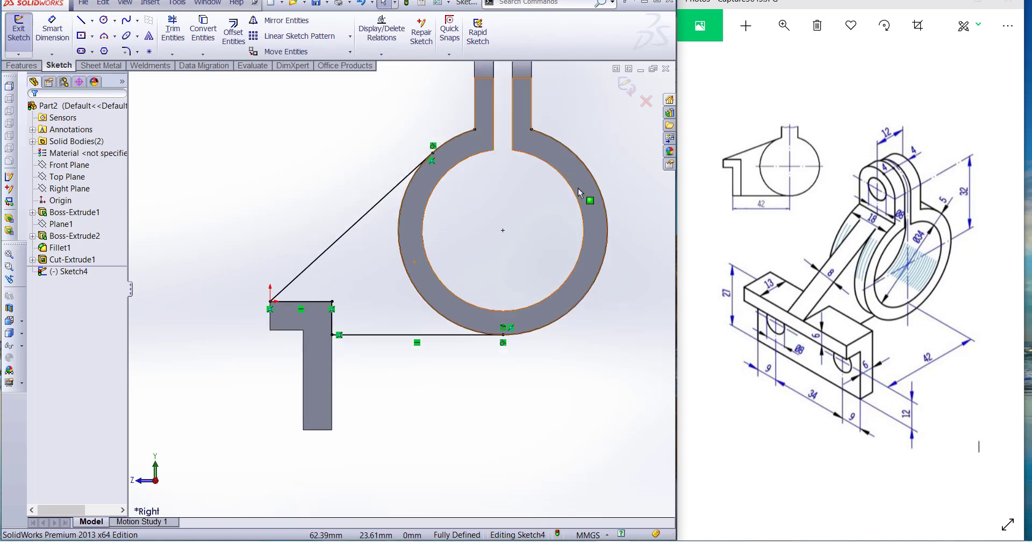
scroll(588, 199, "down", 3)
scroll(591, 207, "up", 2)
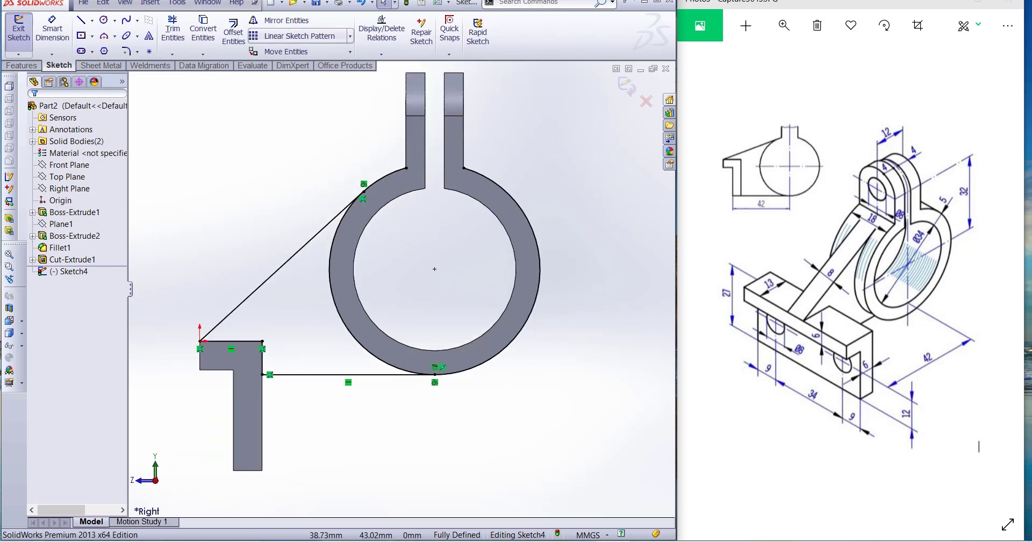
left_click(173, 30)
left_click_drag(388, 190, 388, 166)
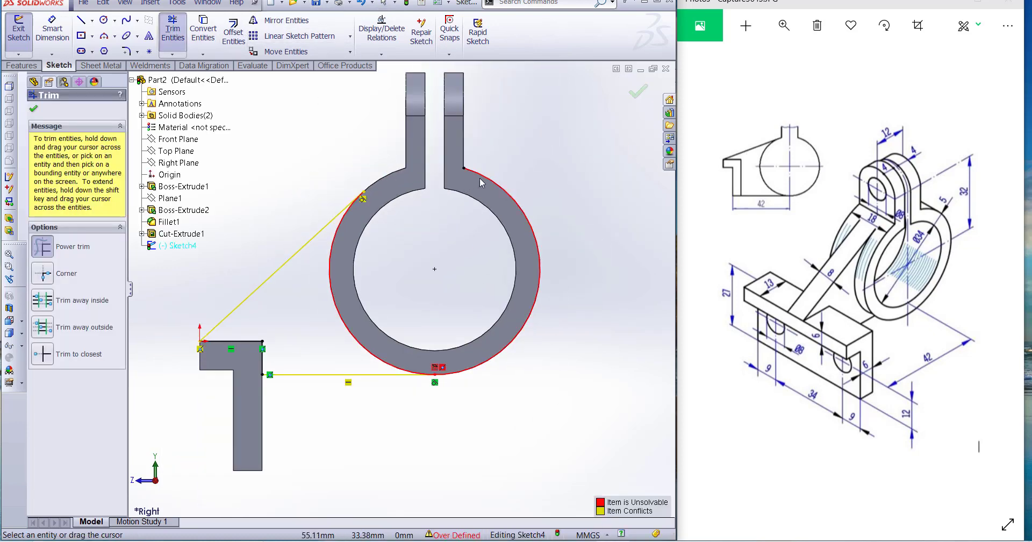
key("ctrl+z")
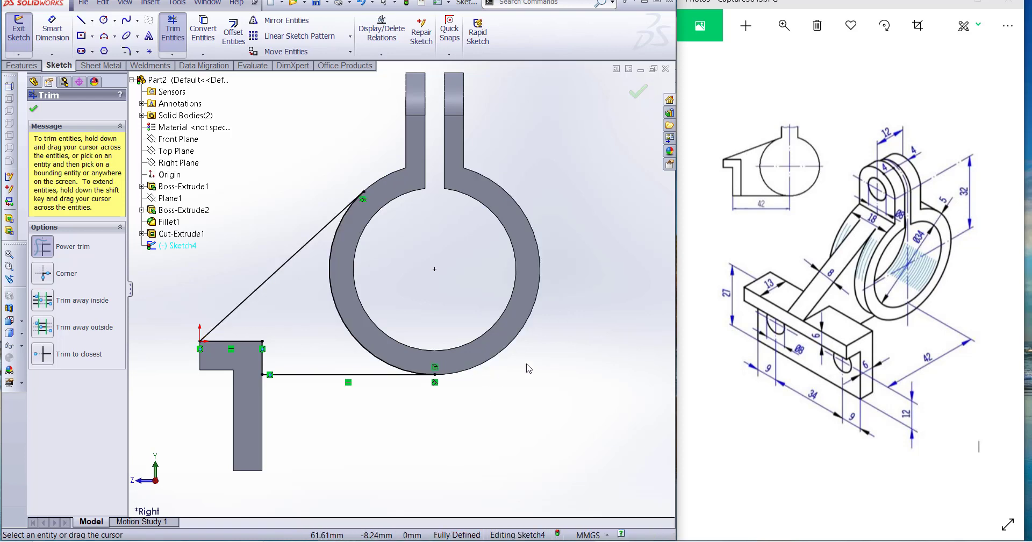
key("Escape")
Finish the sketch and extrude the rib profile 8 mm as a Mid Plane boss, merging it with the base and ring
scroll(545, 352, "down", 2)
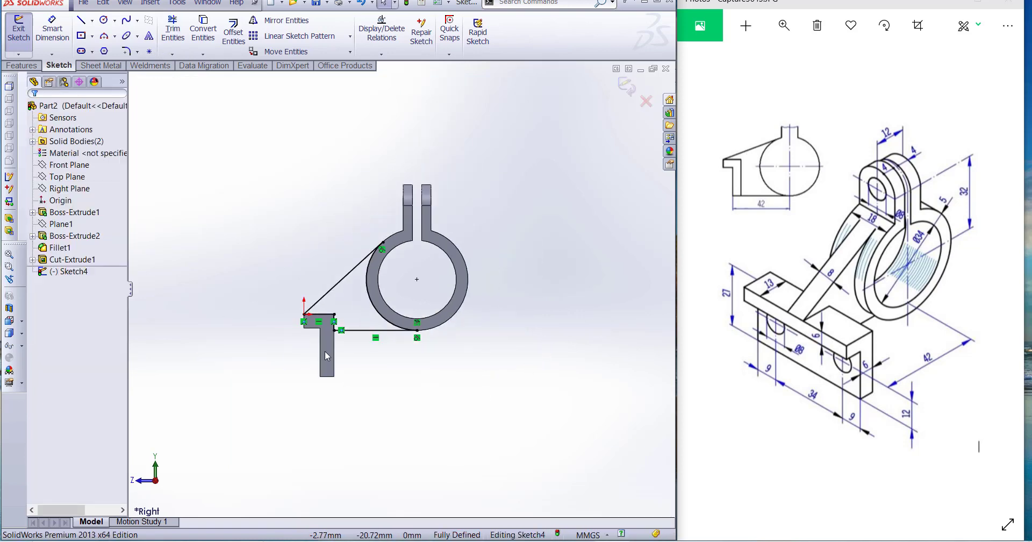
middle_click_drag(485, 356, 541, 316, "ctrl")
left_click(627, 86)
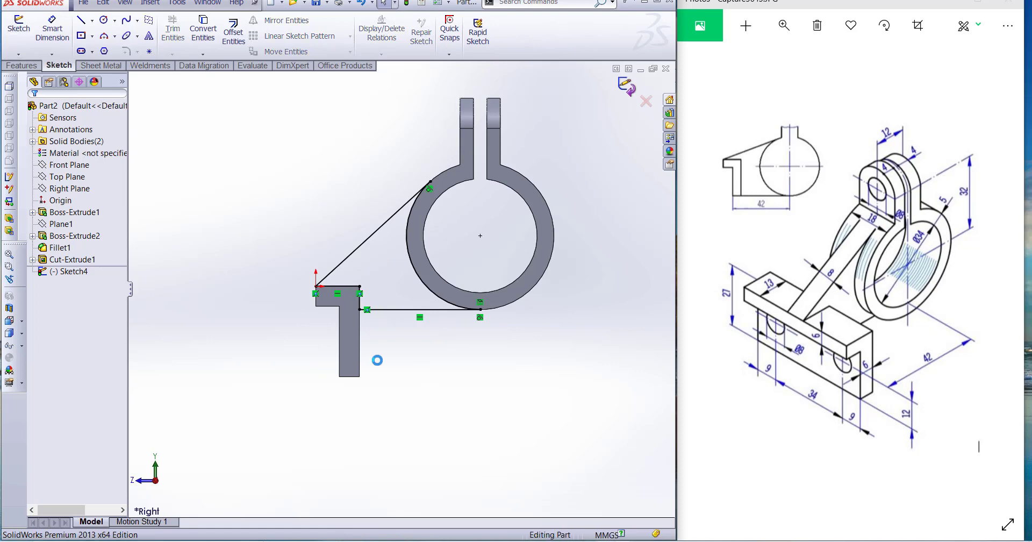
middle_click_drag(396, 325, 426, 406)
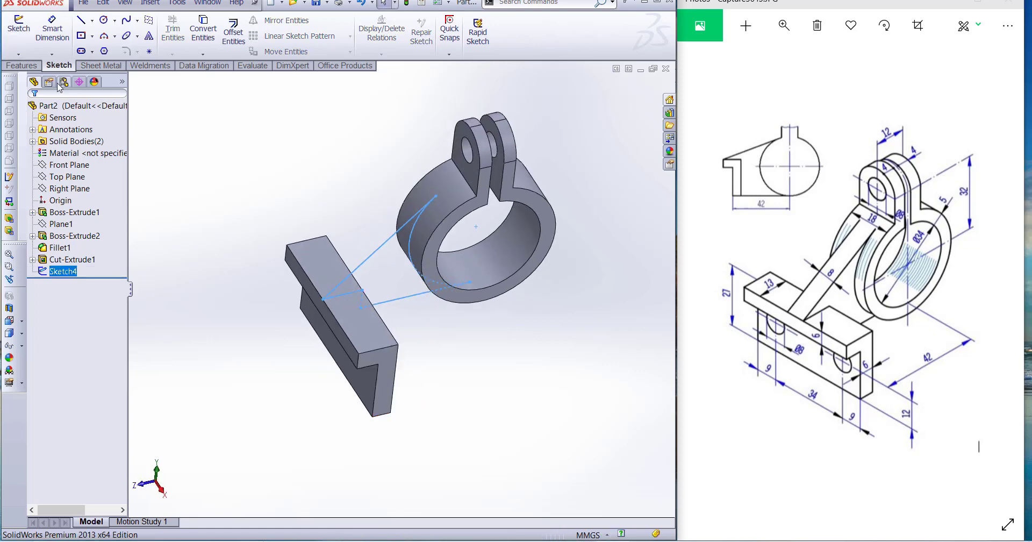
left_click(20, 66)
left_click(24, 32)
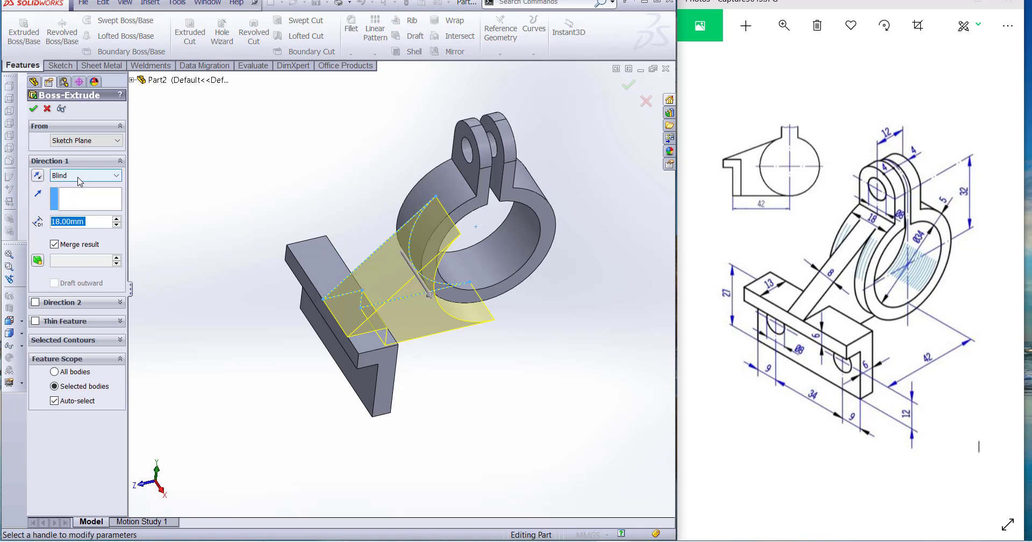
left_click(79, 177)
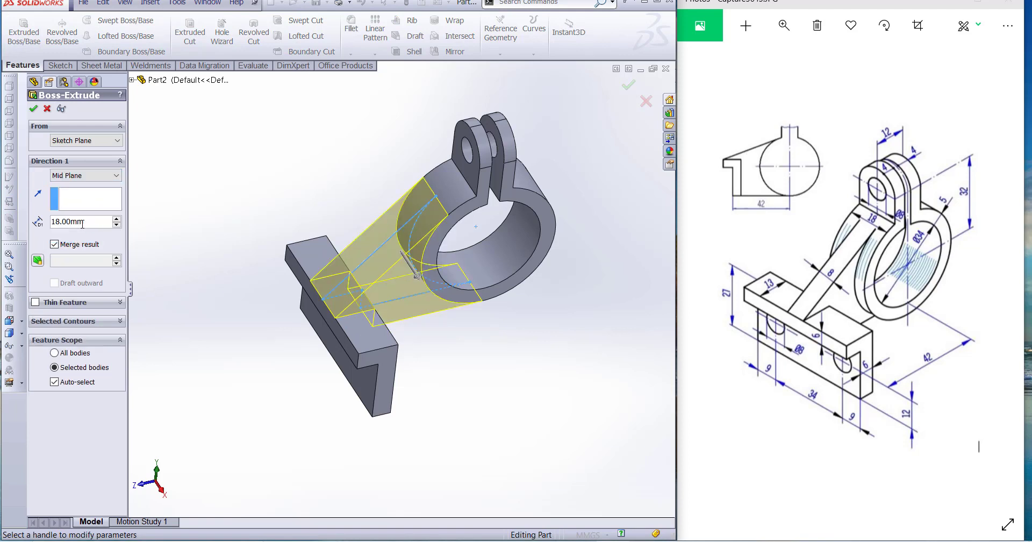
type("8")
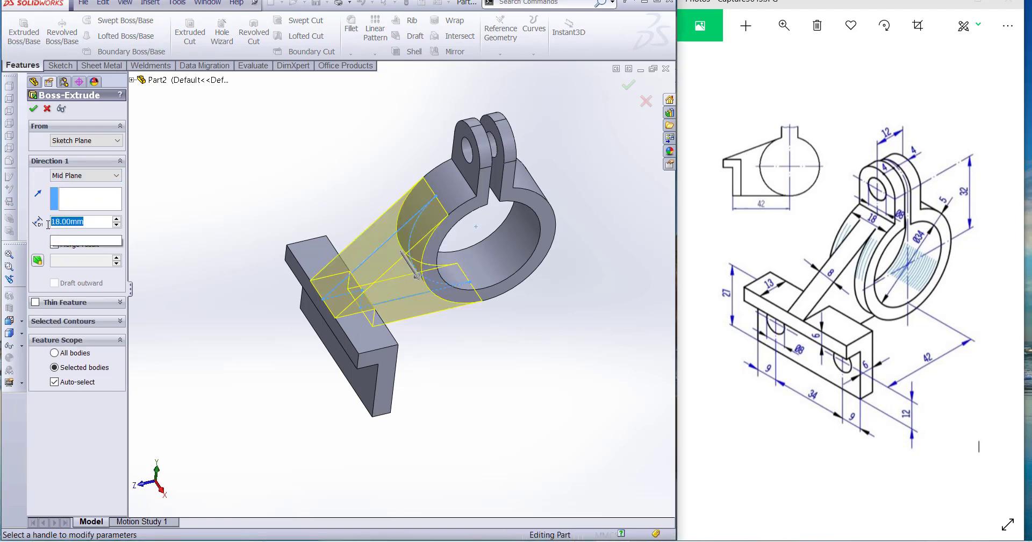
key("Return")
left_click(34, 110)
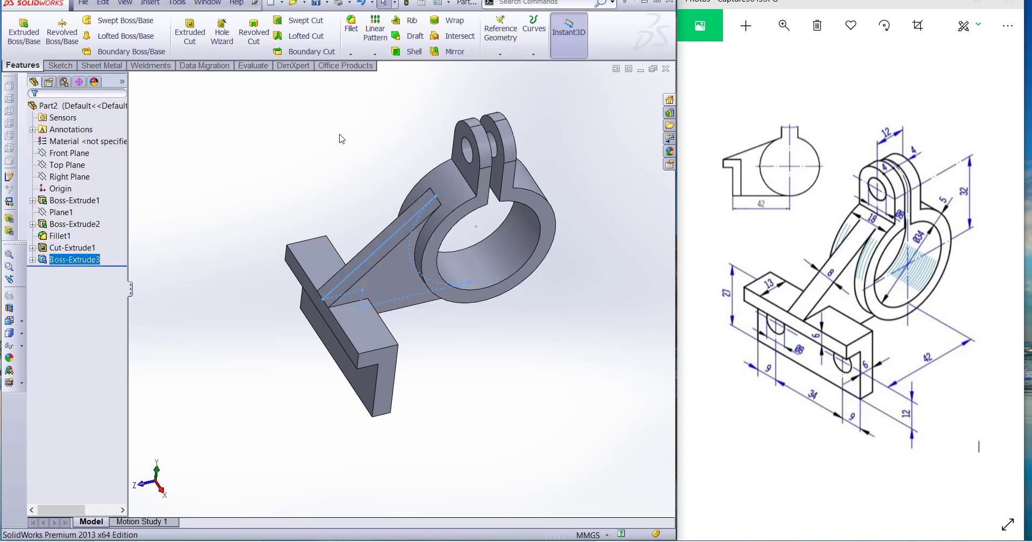
Start a new sketch on the front face of the base's vertical plate, with the view normal to it
middle_click_drag(472, 341, 492, 316)
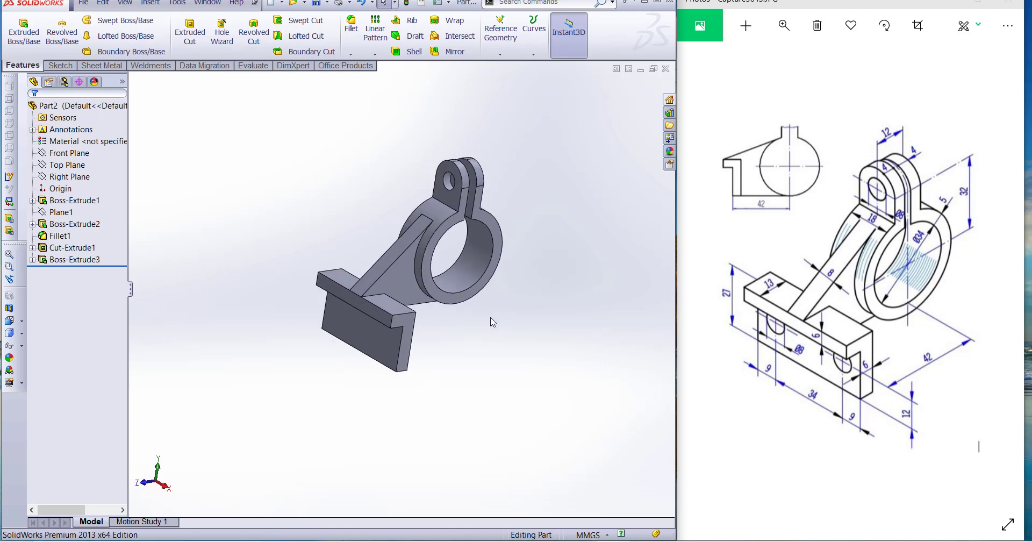
left_click(376, 342)
left_click(458, 311)
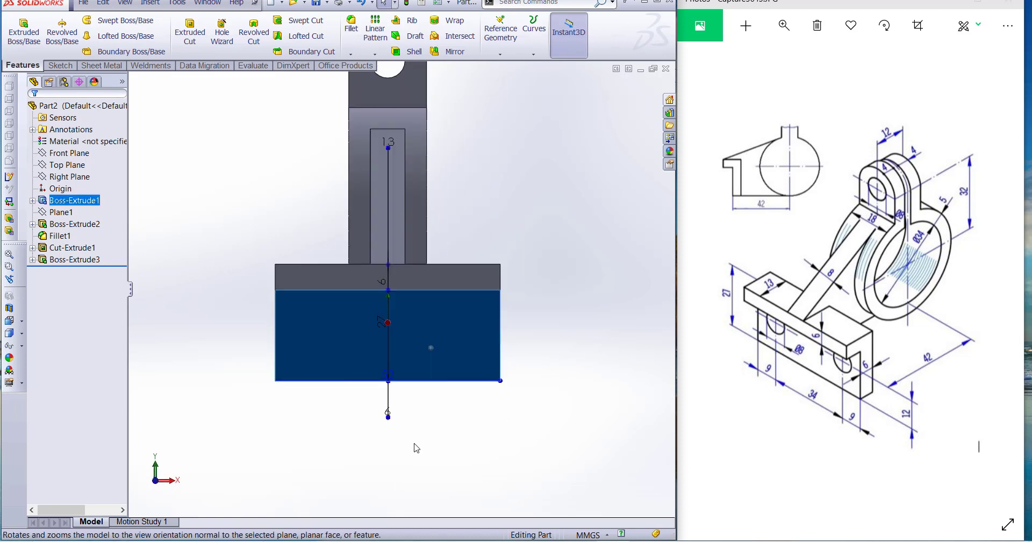
left_click(60, 65)
left_click(19, 32)
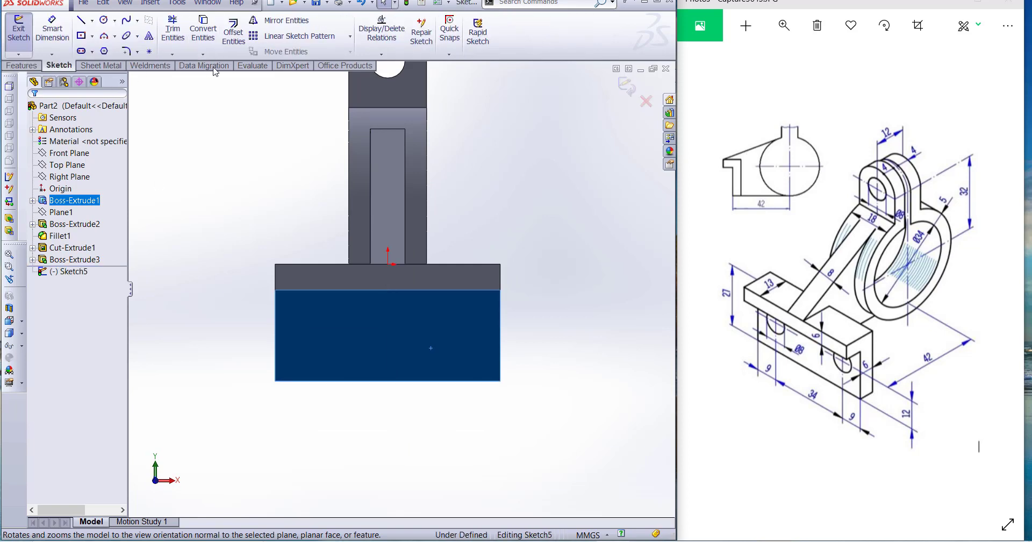
Sketch two level circles about 8.6 mm and 9.2 mm in diameter on the plate face, with centres about 33.5 mm apart
left_click(105, 20)
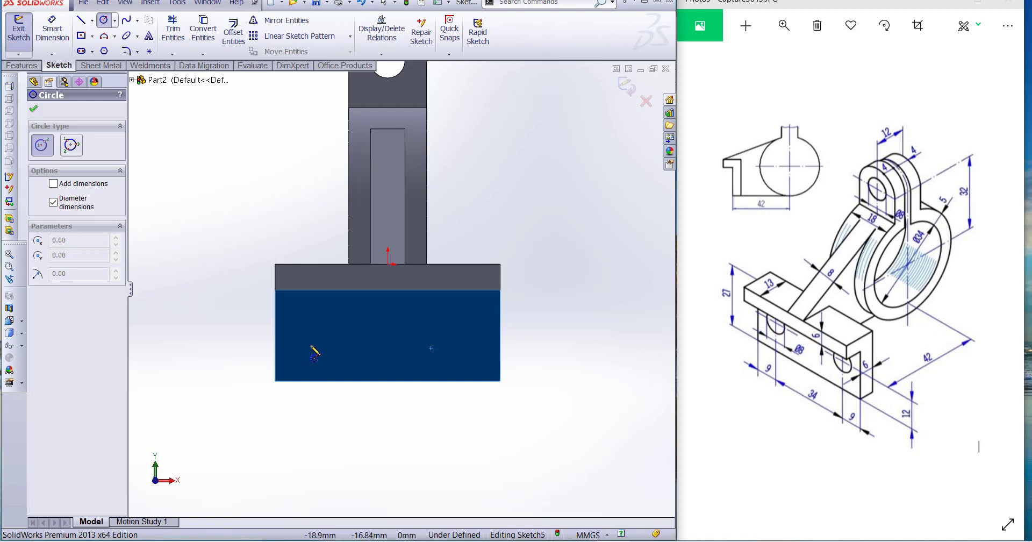
left_click(306, 336)
left_click(324, 336)
left_click(451, 337)
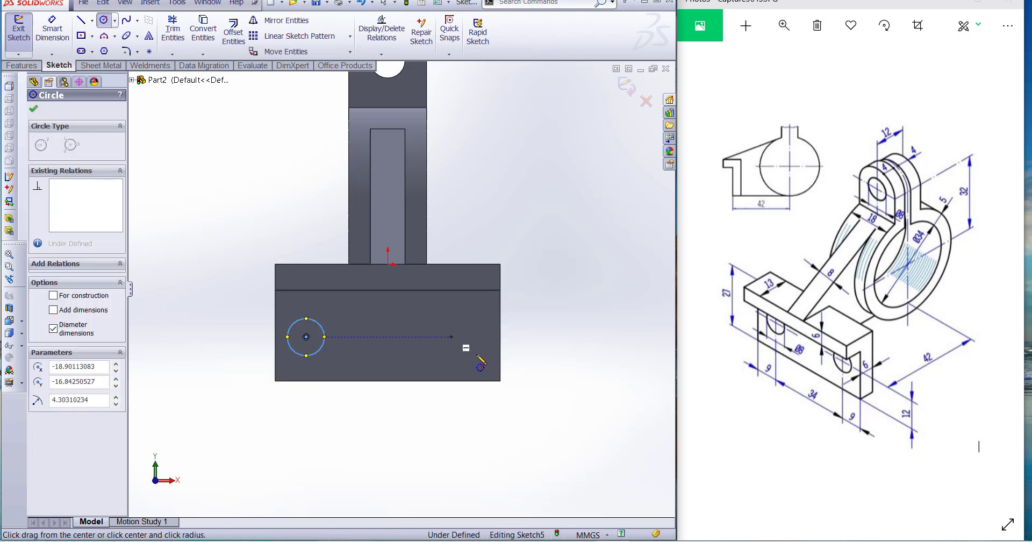
left_click(465, 352)
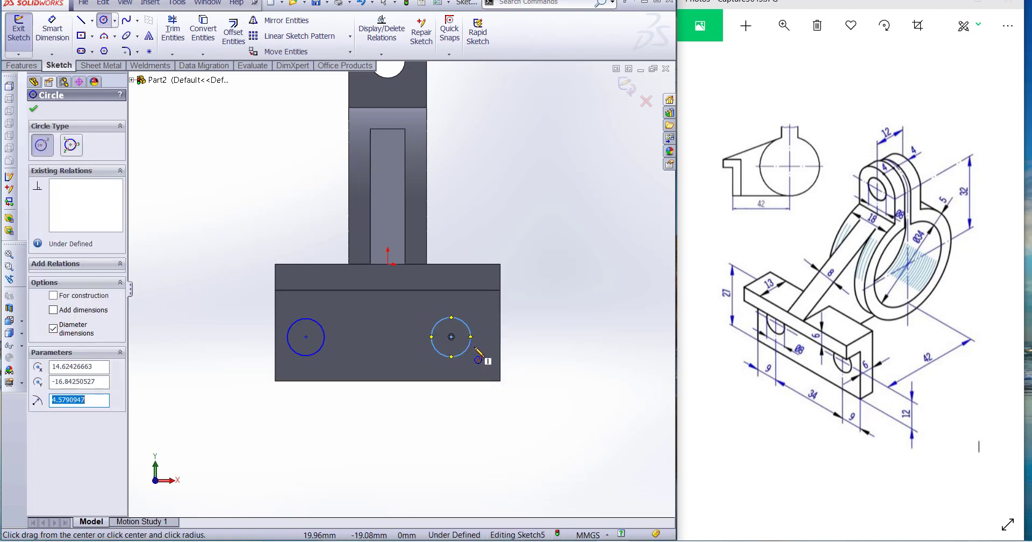
key("Escape")
Dimension the left circle's diameter at 8 mm
left_click(70, 38)
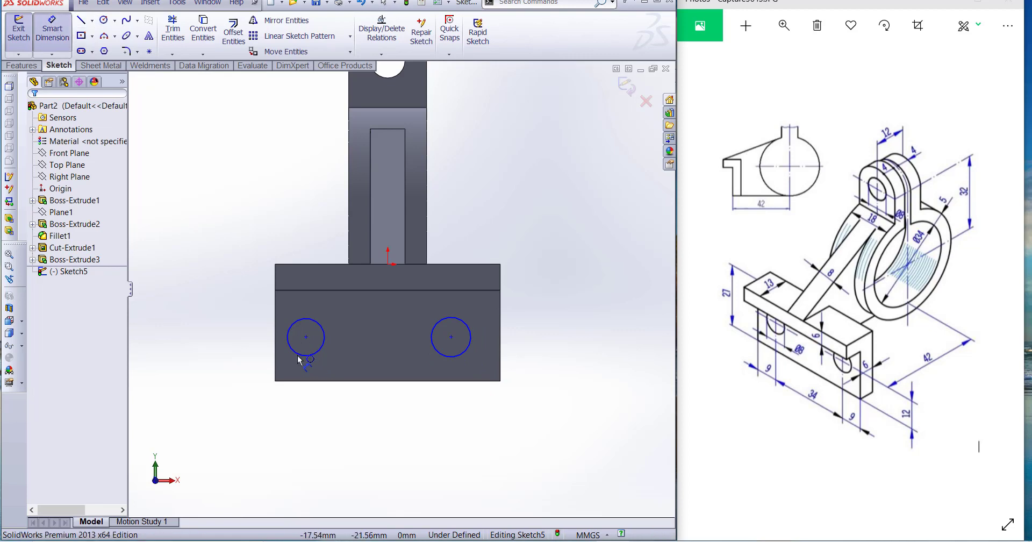
left_click(288, 339)
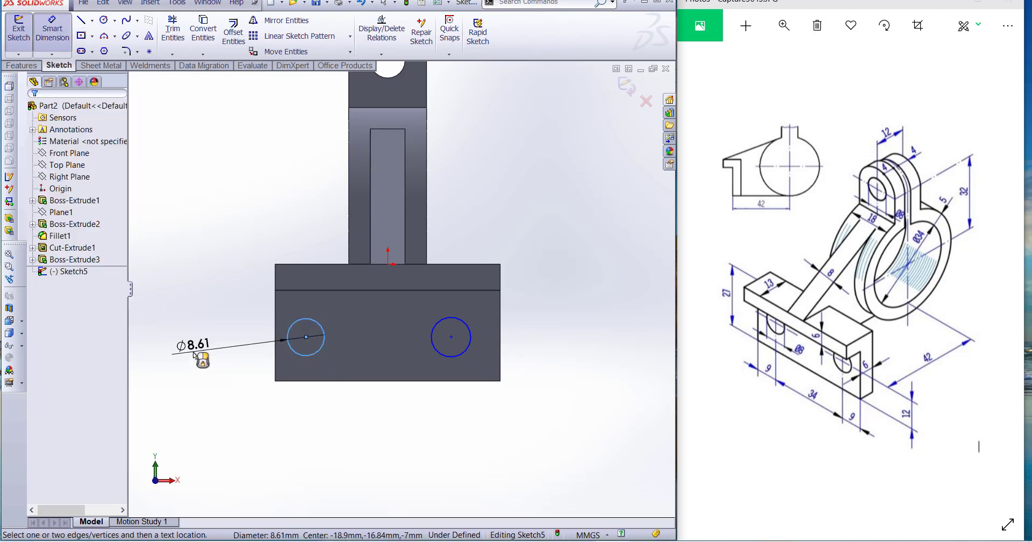
left_click(194, 349)
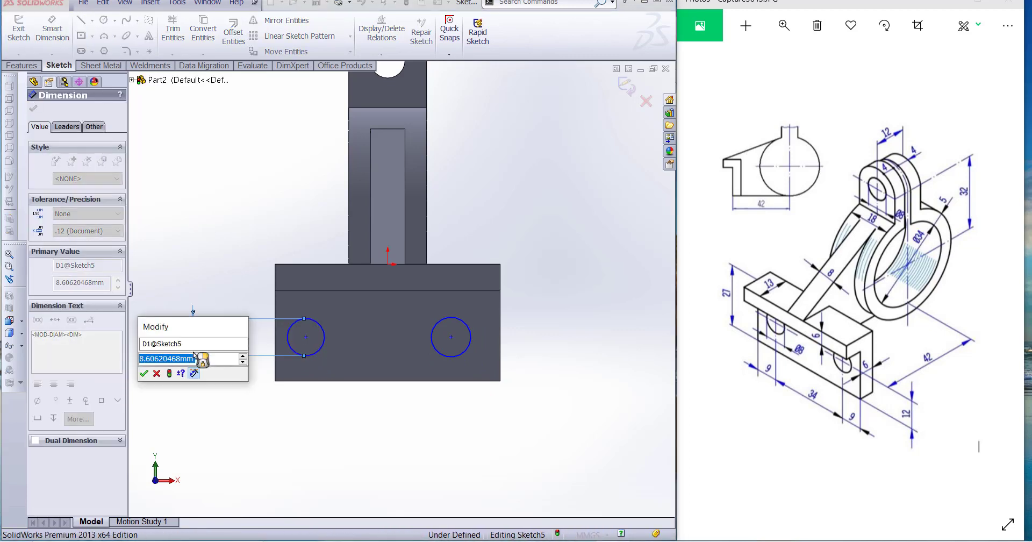
type("8")
key("Return")
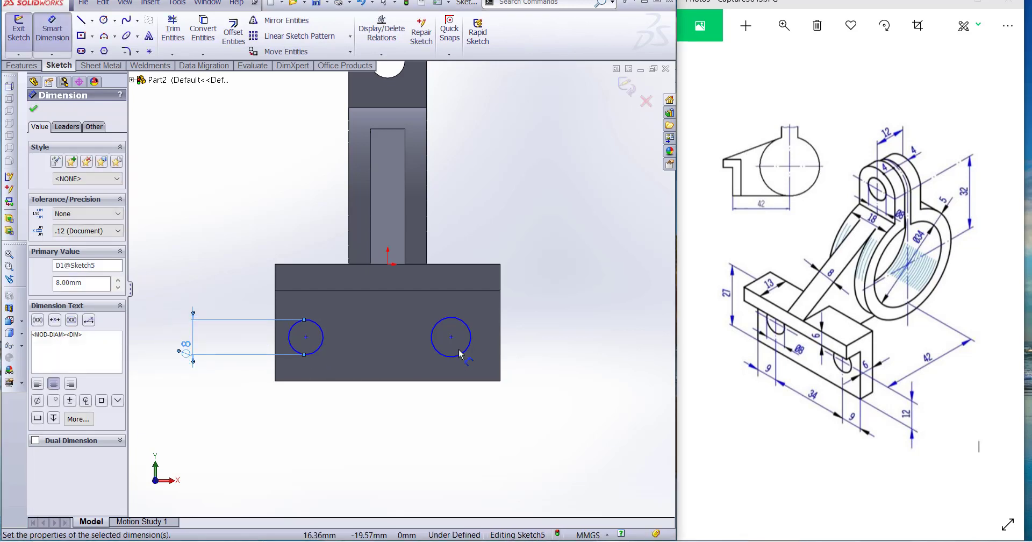
key("Escape")
Add an Equal relation between the two circles on the plate face
left_click(461, 355)
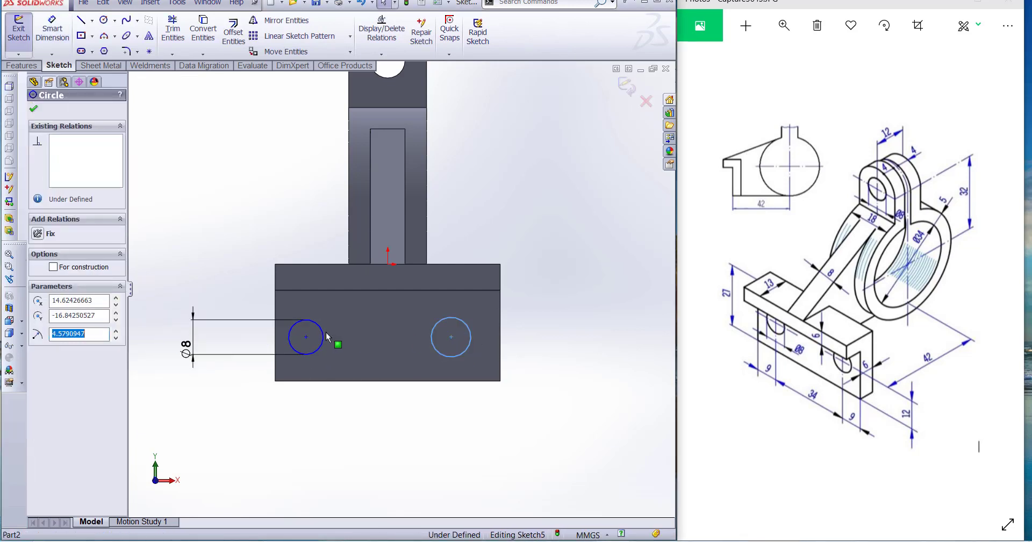
left_click(324, 338, "ctrl")
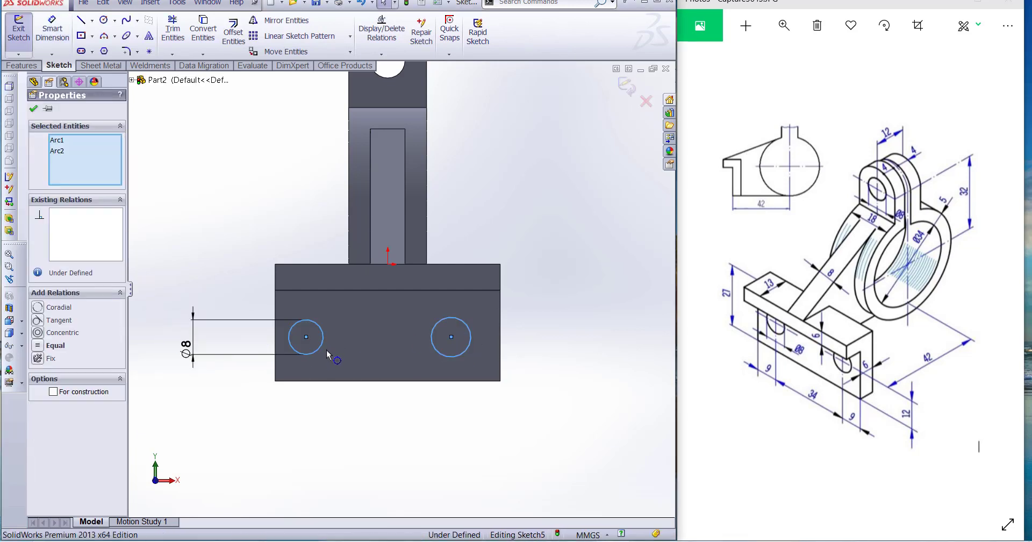
left_click(48, 348)
left_click(495, 422)
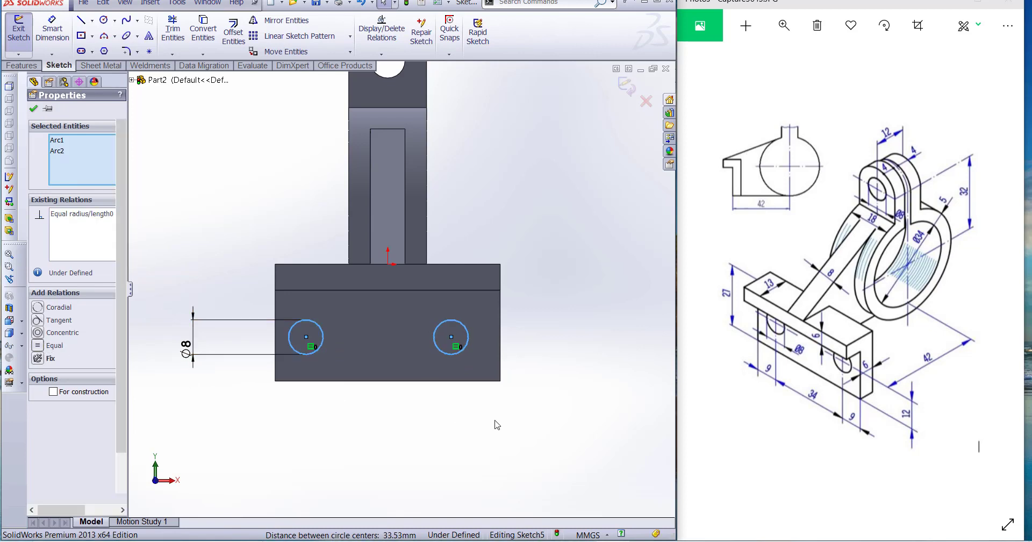
Dimension the left circle's centre at 12 mm above the plate's bottom edge
left_click(69, 46)
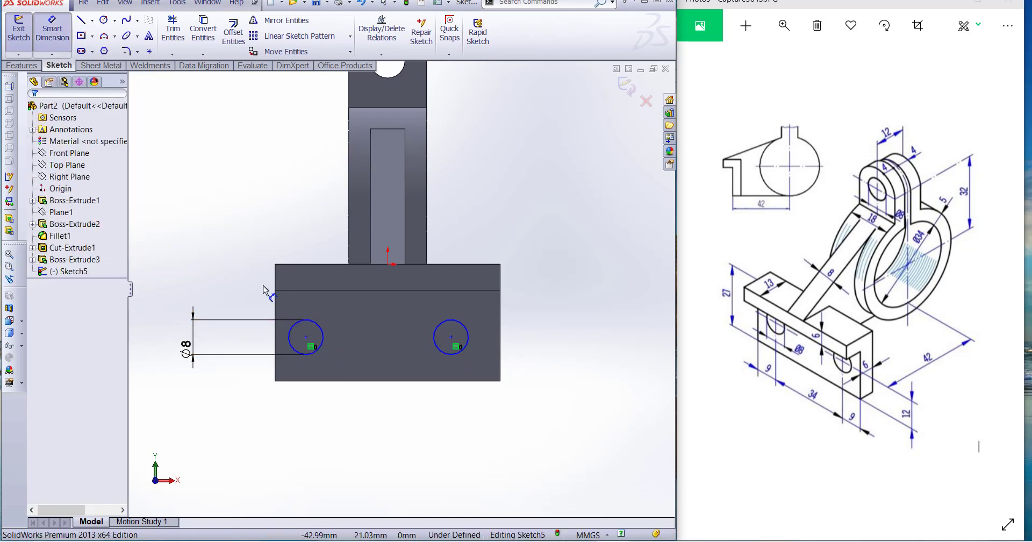
left_click(307, 337)
left_click(303, 381)
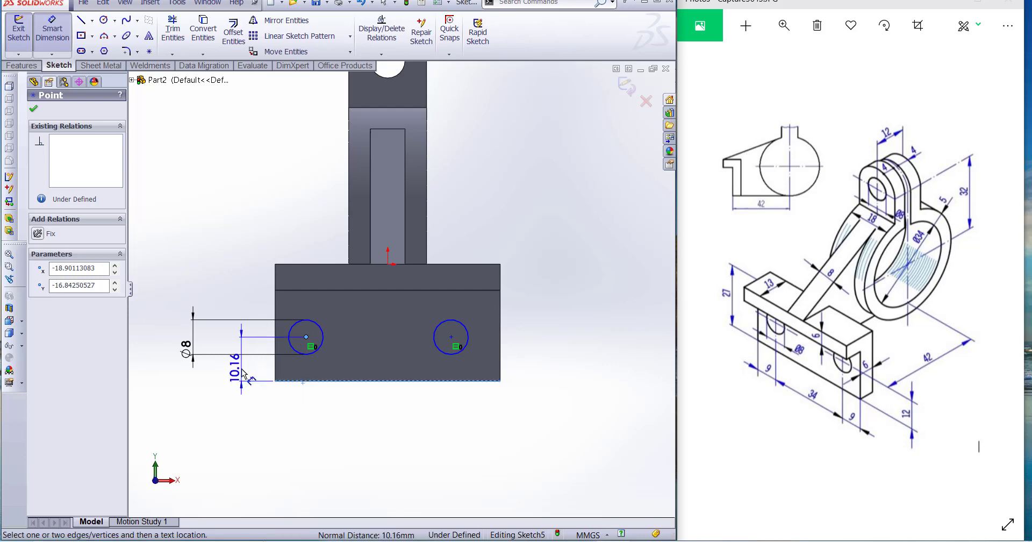
left_click(244, 374)
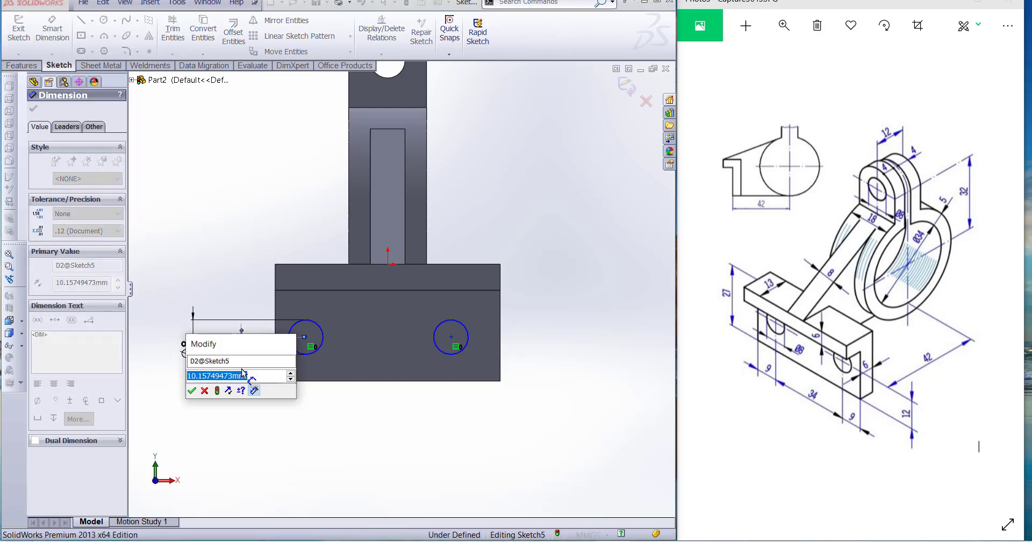
type("12")
key("Return")
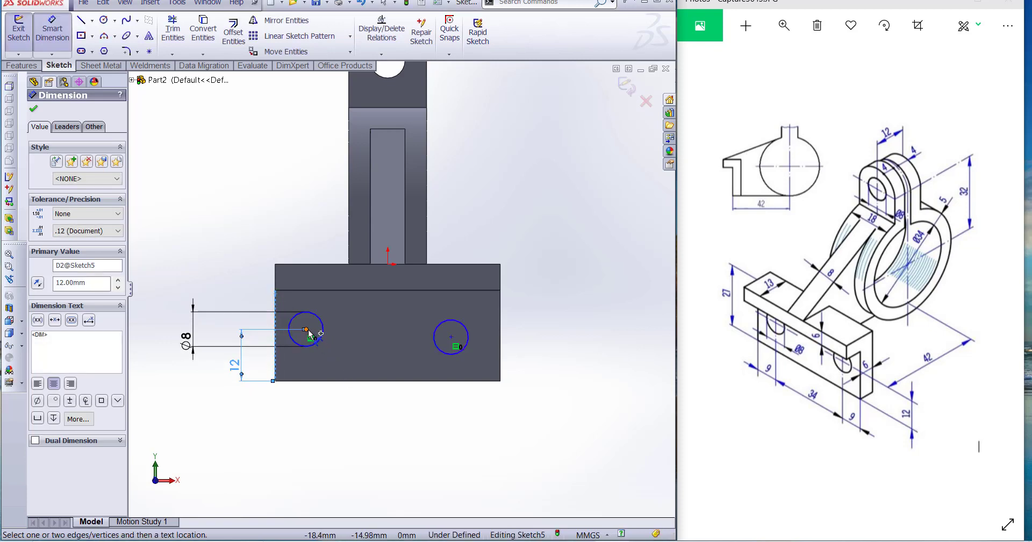
Dimension the left circle's centre at 9 mm from the plate's left edge
left_click(306, 330)
left_click(300, 409)
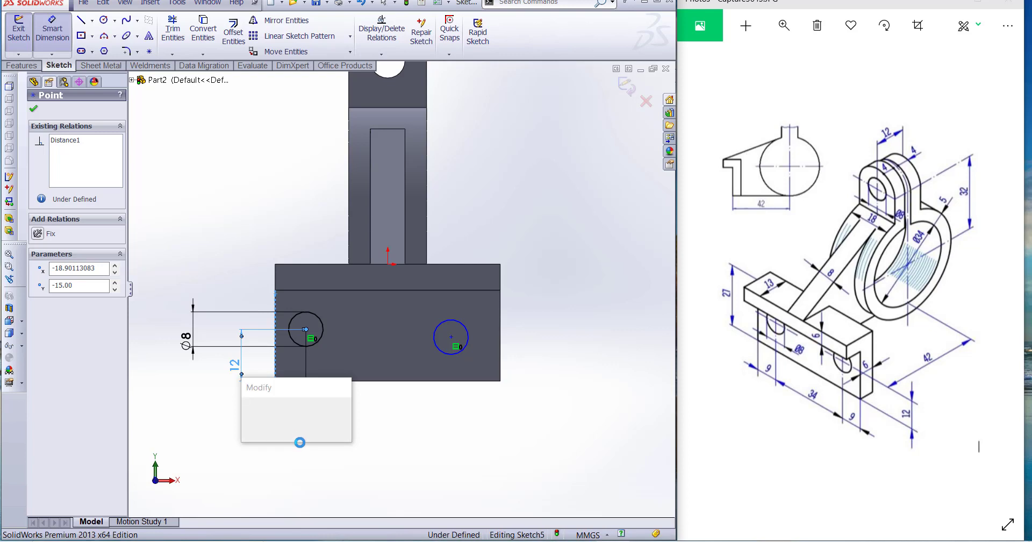
key("Return")
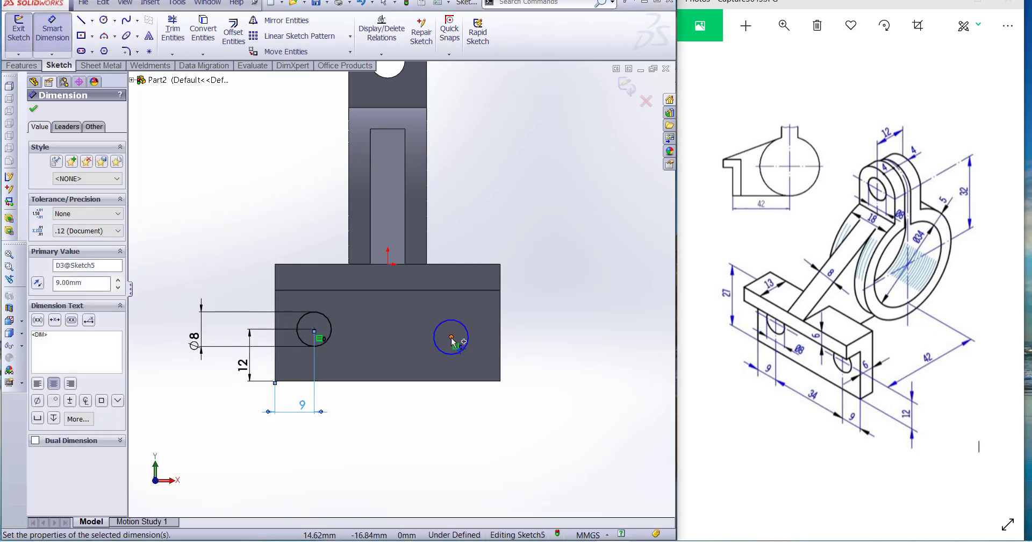
Dimension the horizontal distance between the two circle centres at 34 mm
left_click(452, 338)
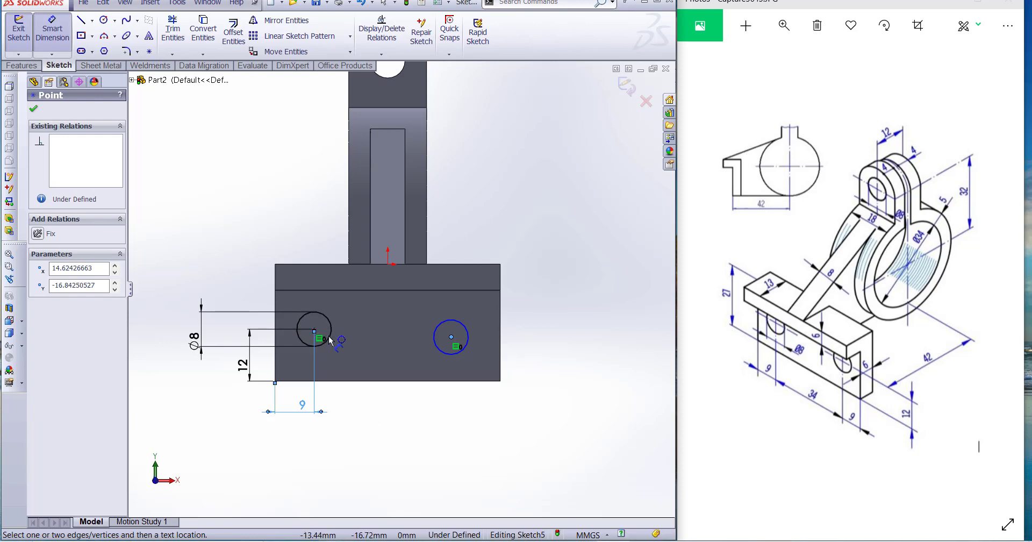
left_click(315, 330)
left_click(409, 419)
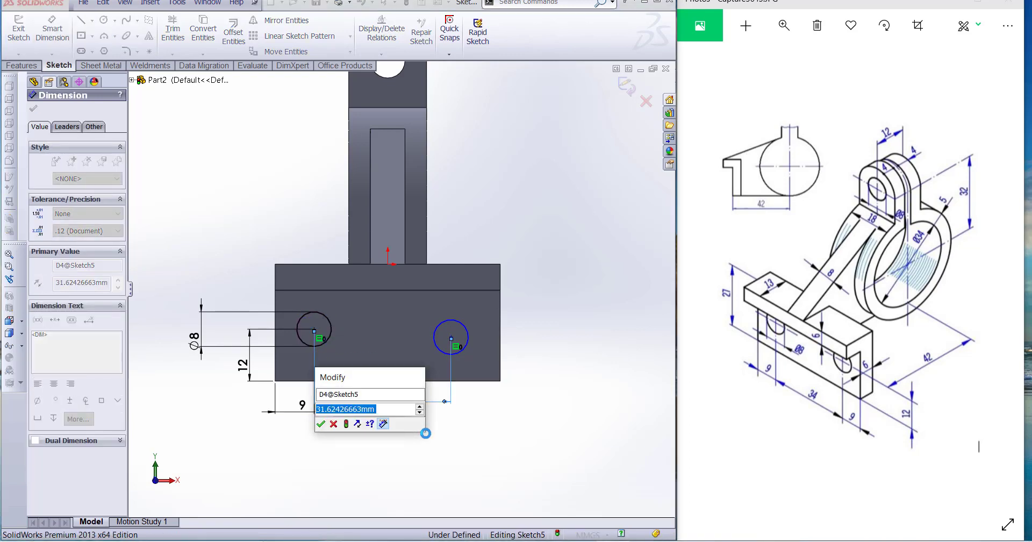
type("34")
key("Return")
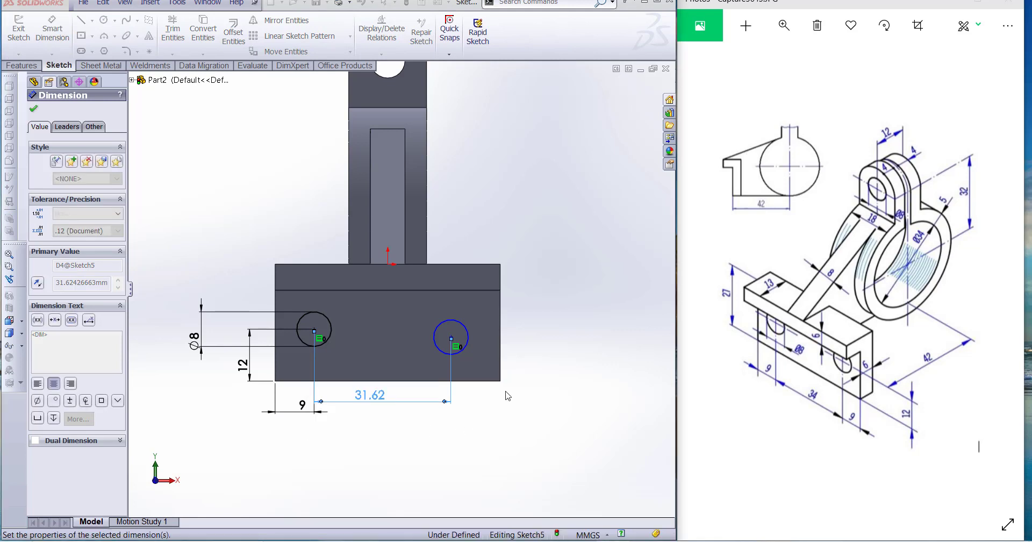
Dimension the right circle's centre at 12 mm above the plate's bottom edge
left_click(463, 339)
left_click(540, 384)
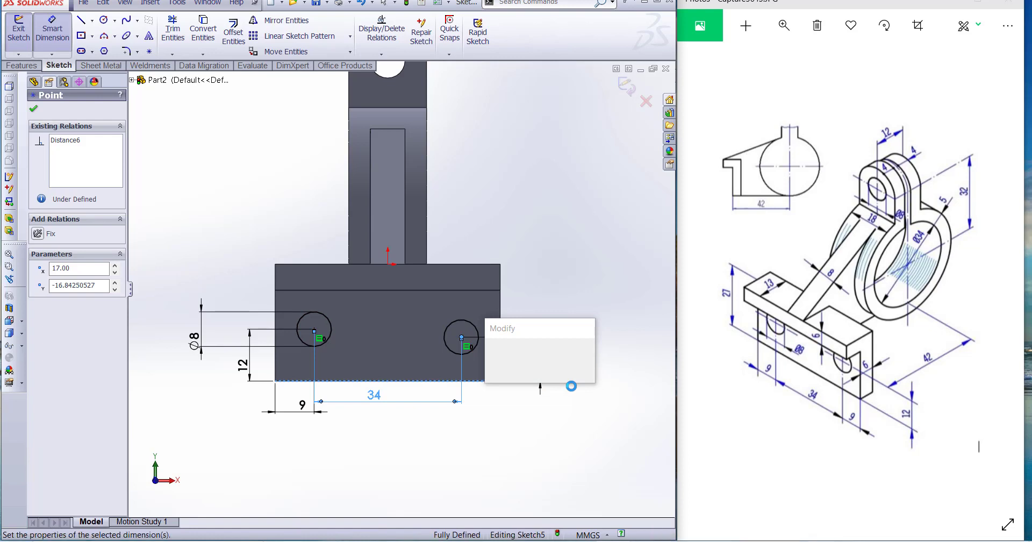
type("12")
key("Return")
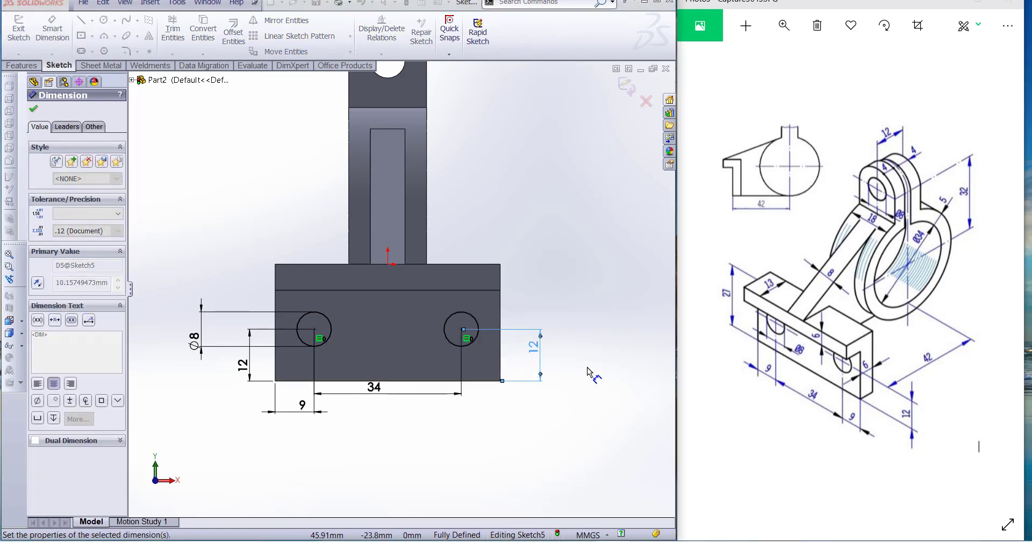
left_click(590, 371)
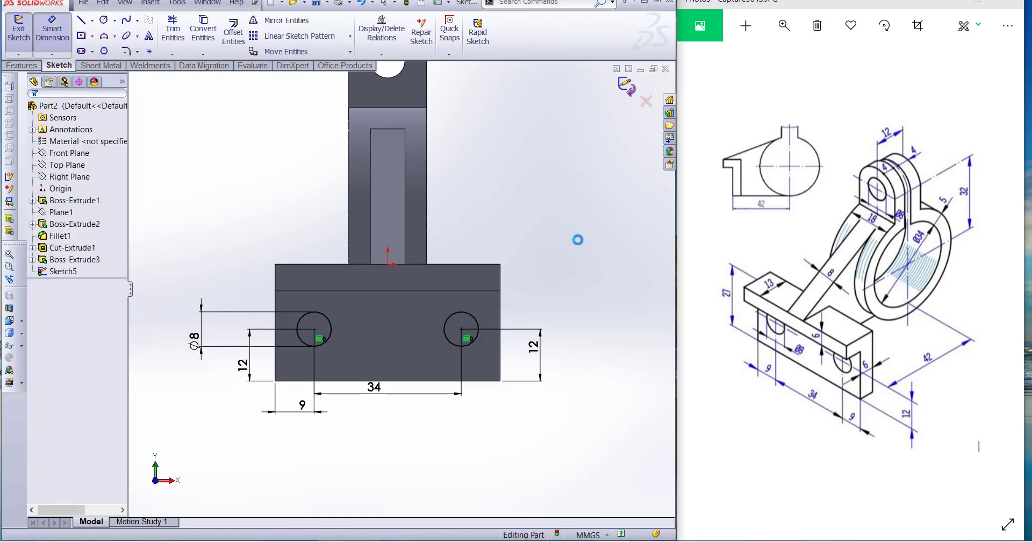
Cut-extrude both circles through the base's vertical plate with a blind depth of 19 mm
key("e")
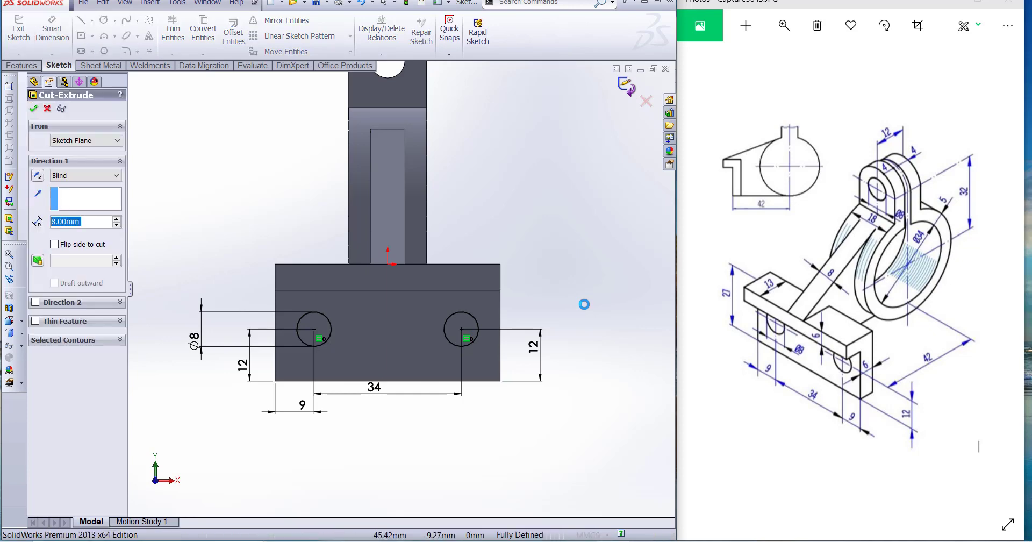
middle_click_drag(520, 353, 501, 364)
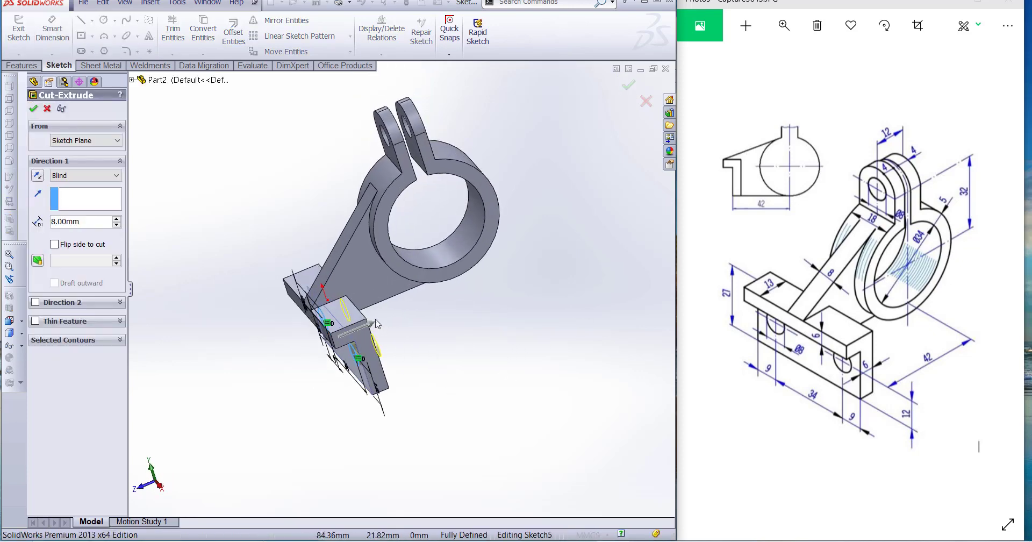
left_click_drag(333, 345, 329, 349)
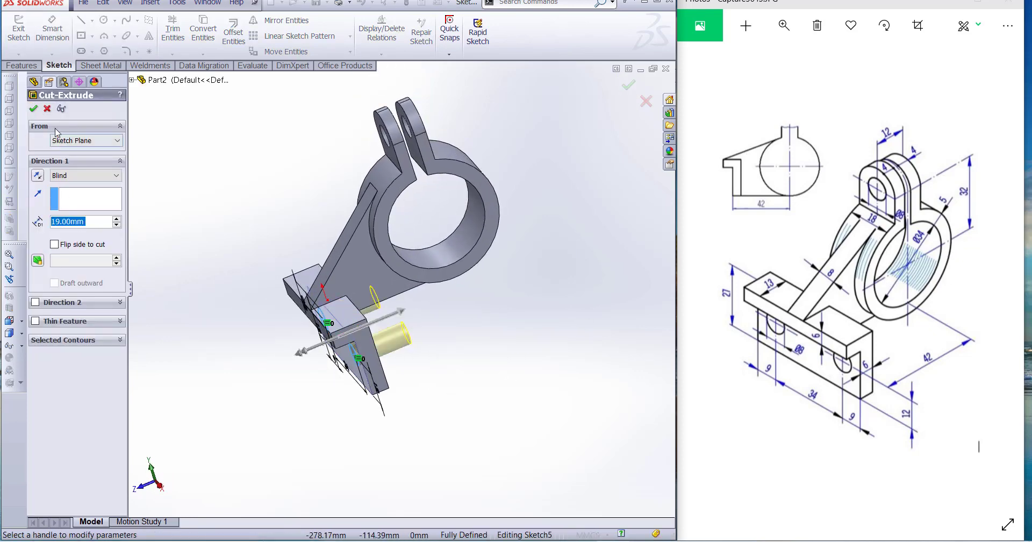
left_click(33, 109)
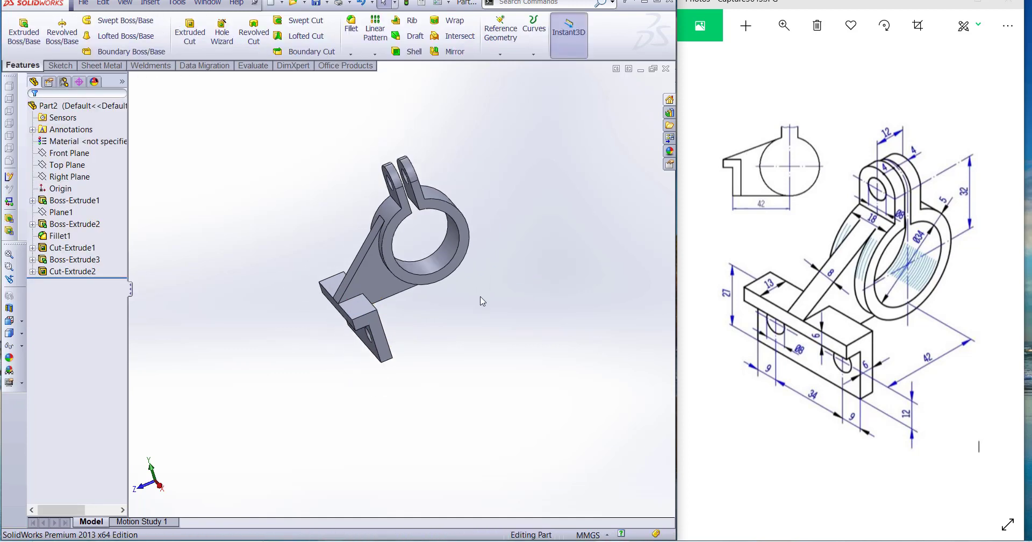
middle_click_drag(483, 301, 434, 248)
scroll(321, 149, "up", 3)
scroll(385, 348, "down", 4)
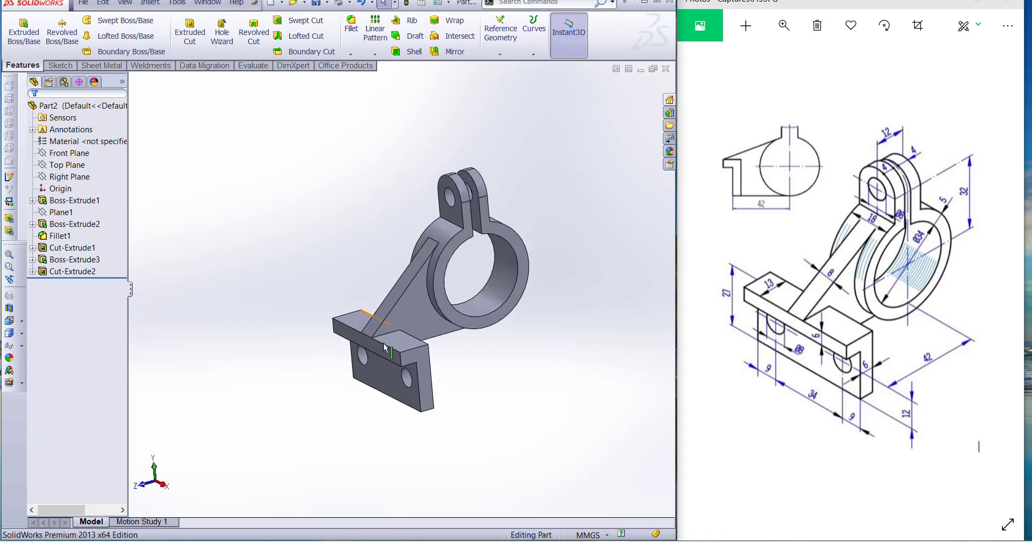
middle_click_drag(483, 337, 538, 337)
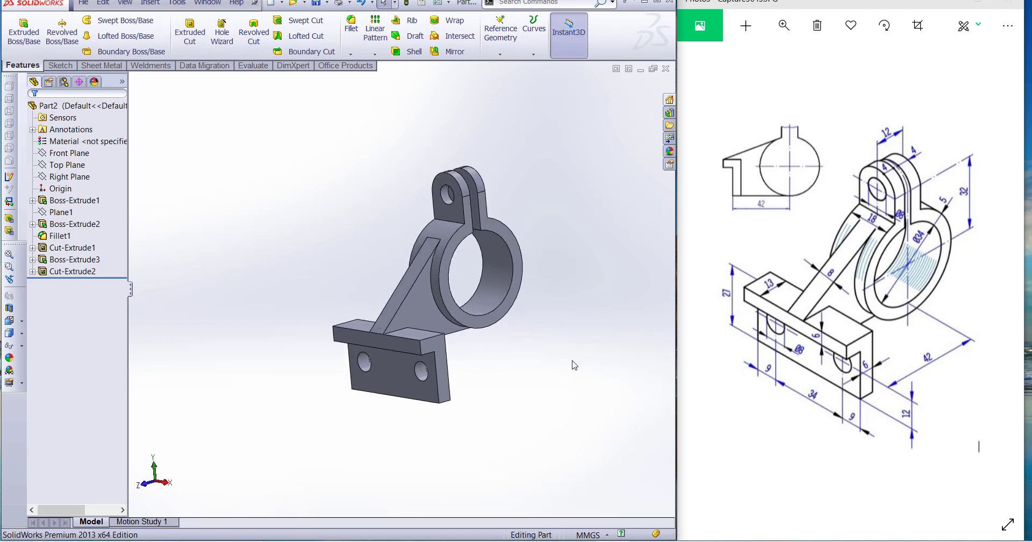